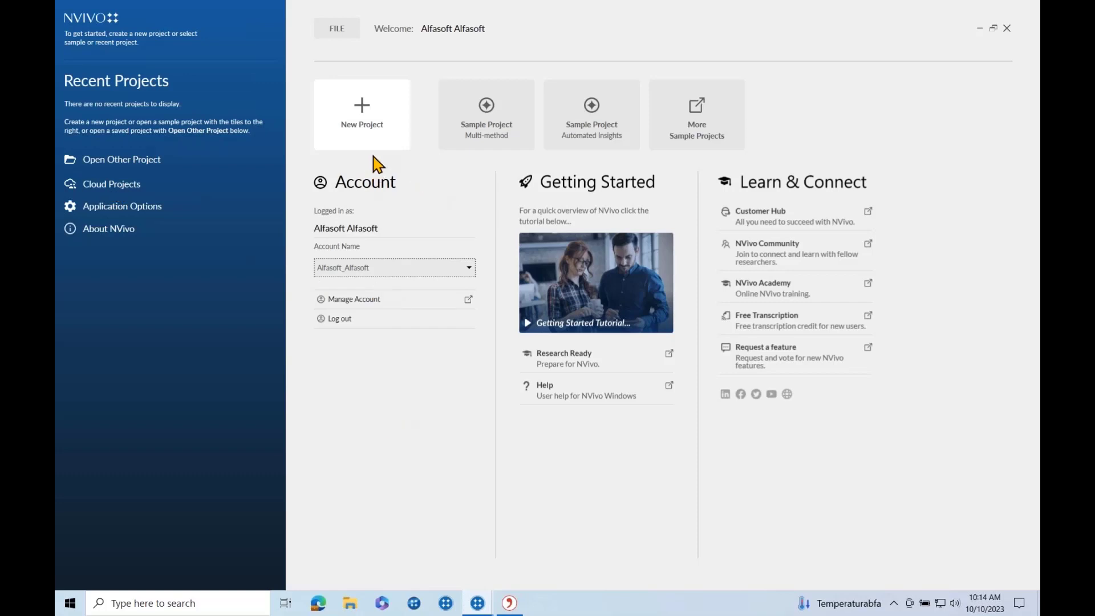
Create a new project titled '20231010 ODD Autumn' with the default saving and recovery options.
left_click(353, 112)
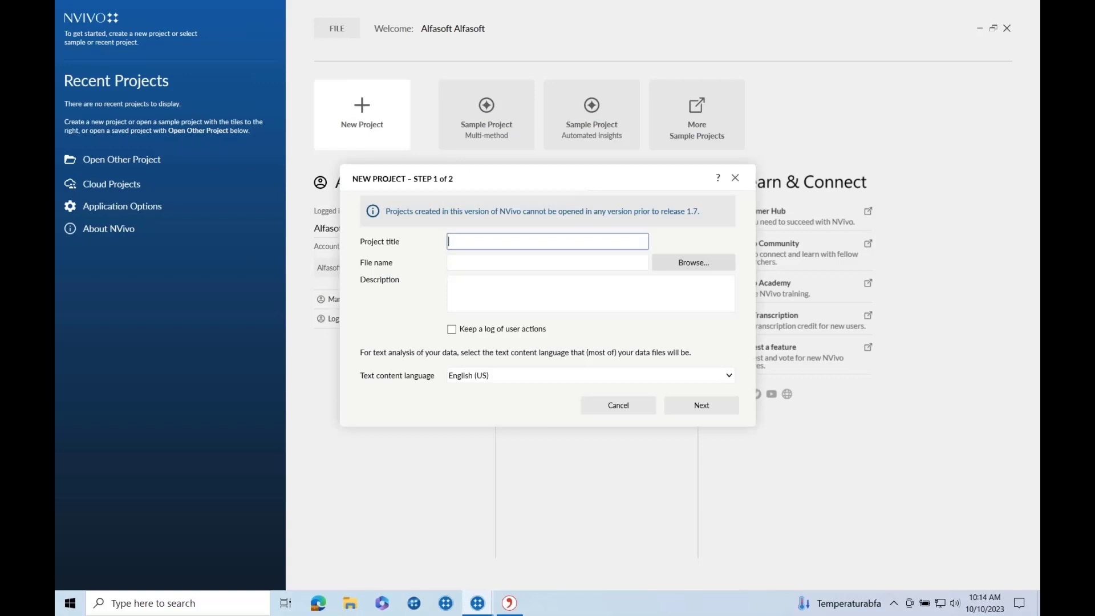
type("2")
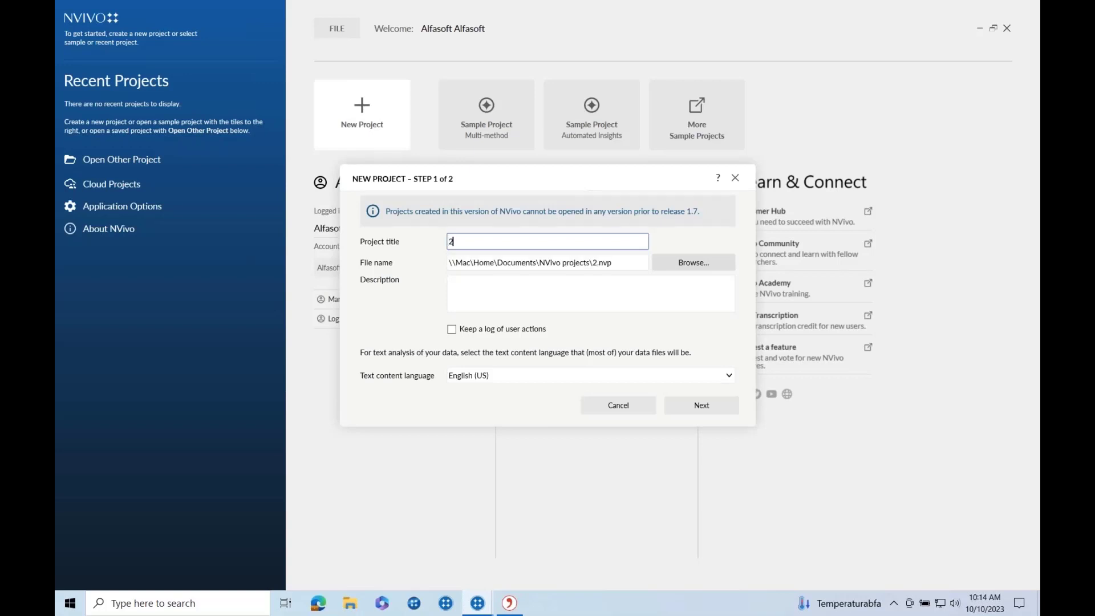
type("0231010 ODD Aut")
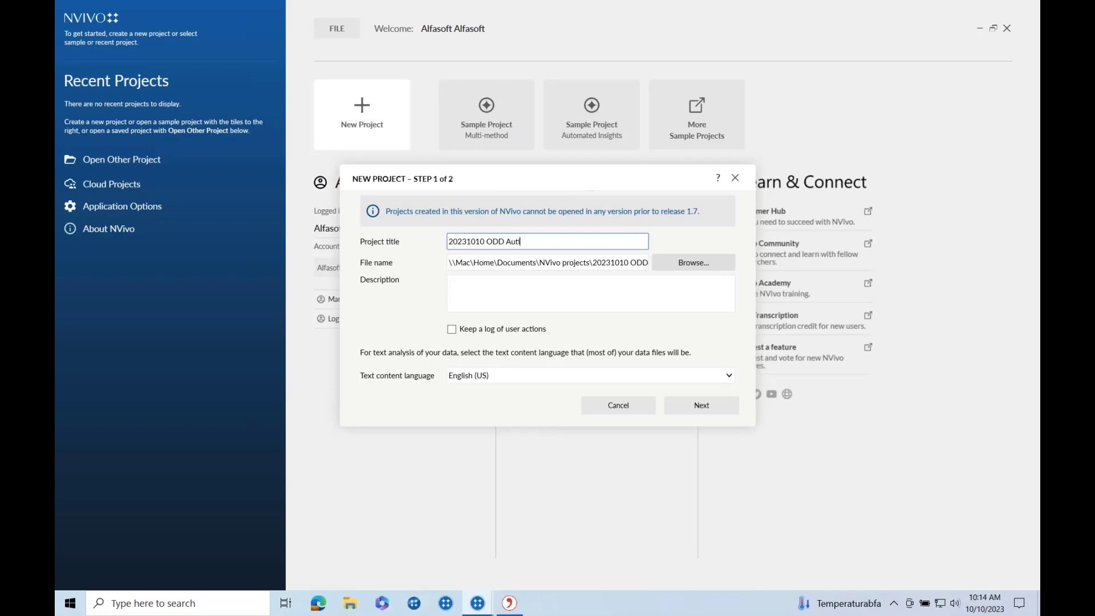
type("umn")
left_click(692, 407)
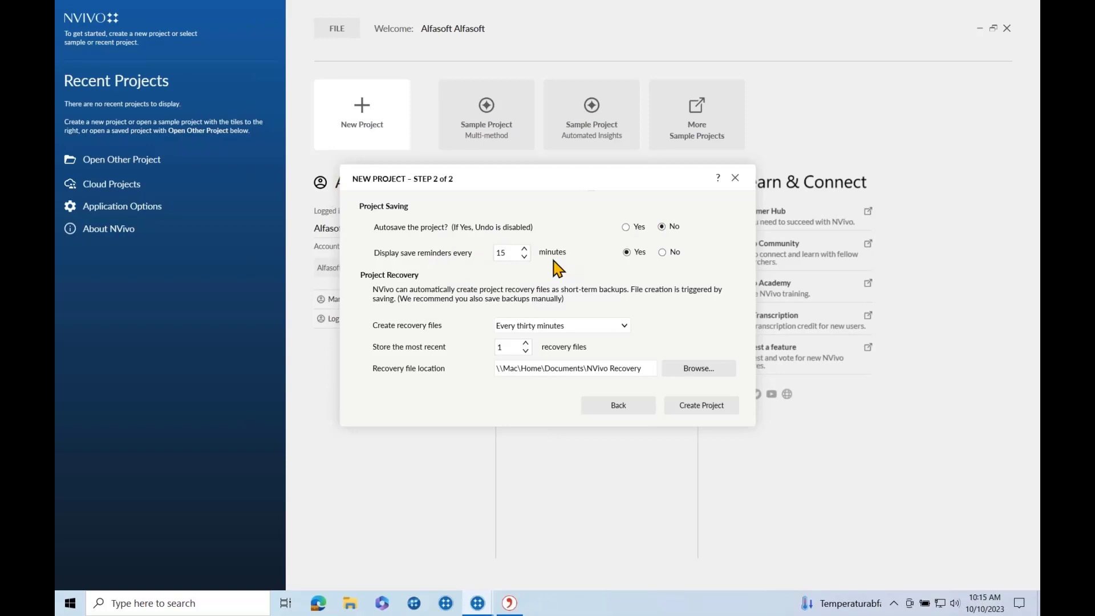
left_click(677, 408)
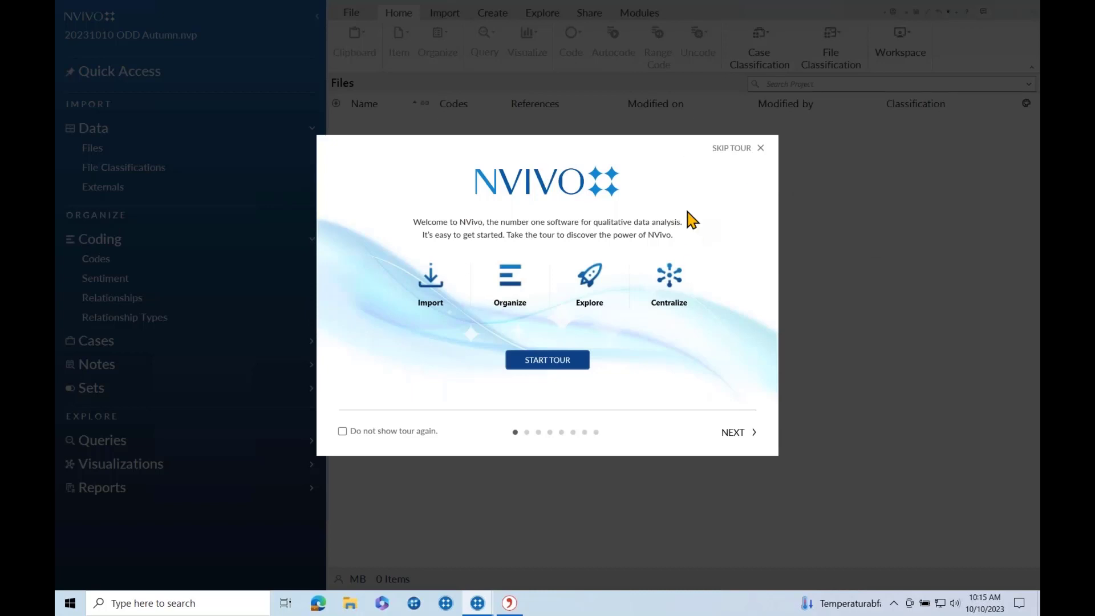
Skip the welcome tour to reveal the project's empty Files list.
left_click(759, 149)
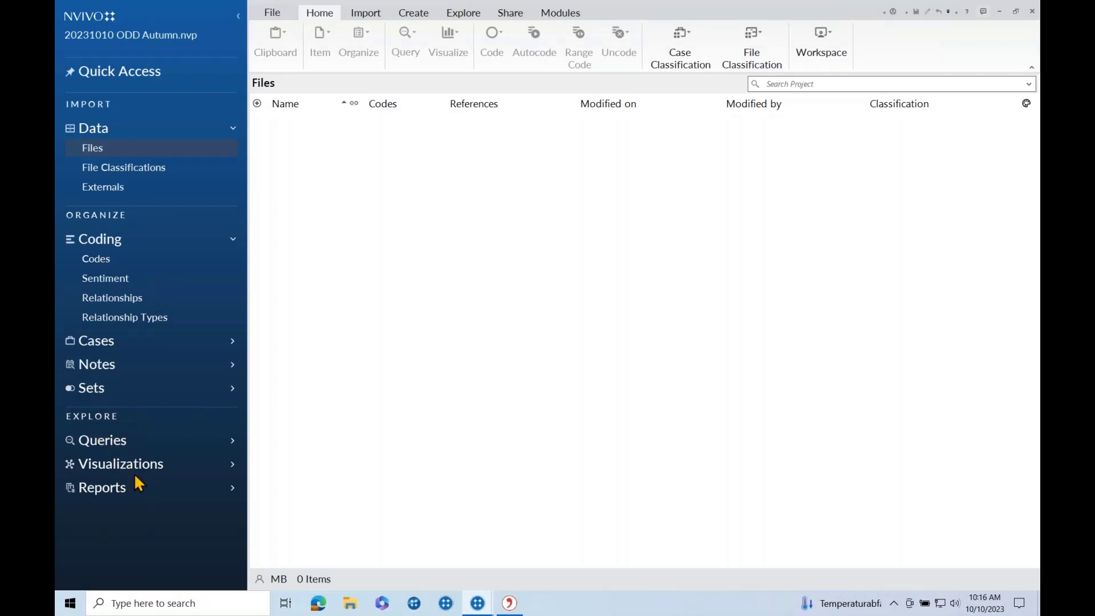
Add Interviews and Pictures subfolders under Files.
right_click(122, 145)
left_click(143, 151)
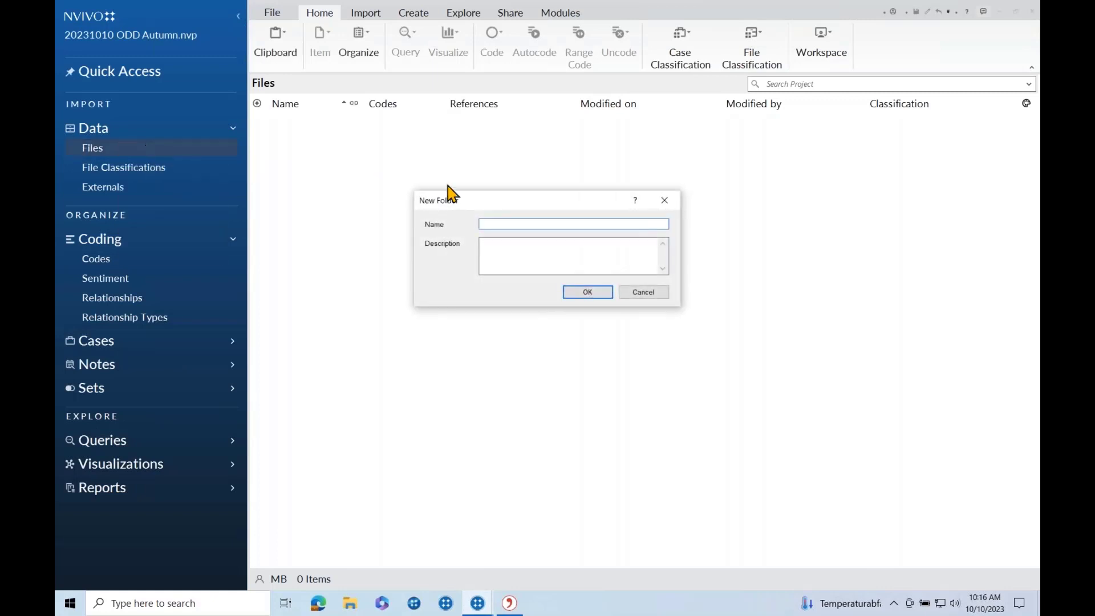
type("Interviews")
left_click(584, 293)
right_click(124, 149)
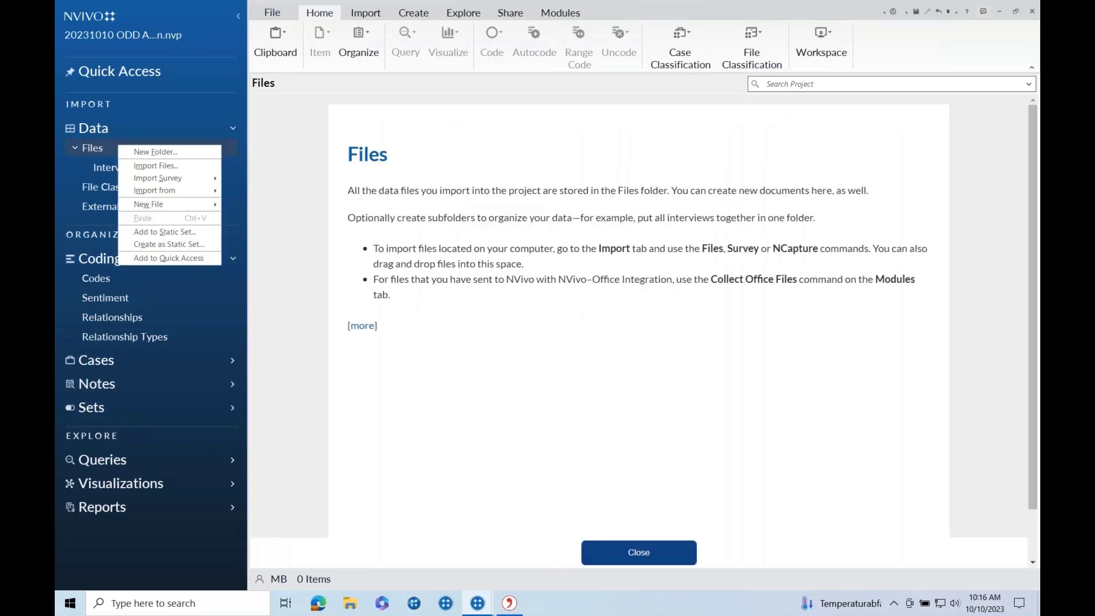
left_click(140, 152)
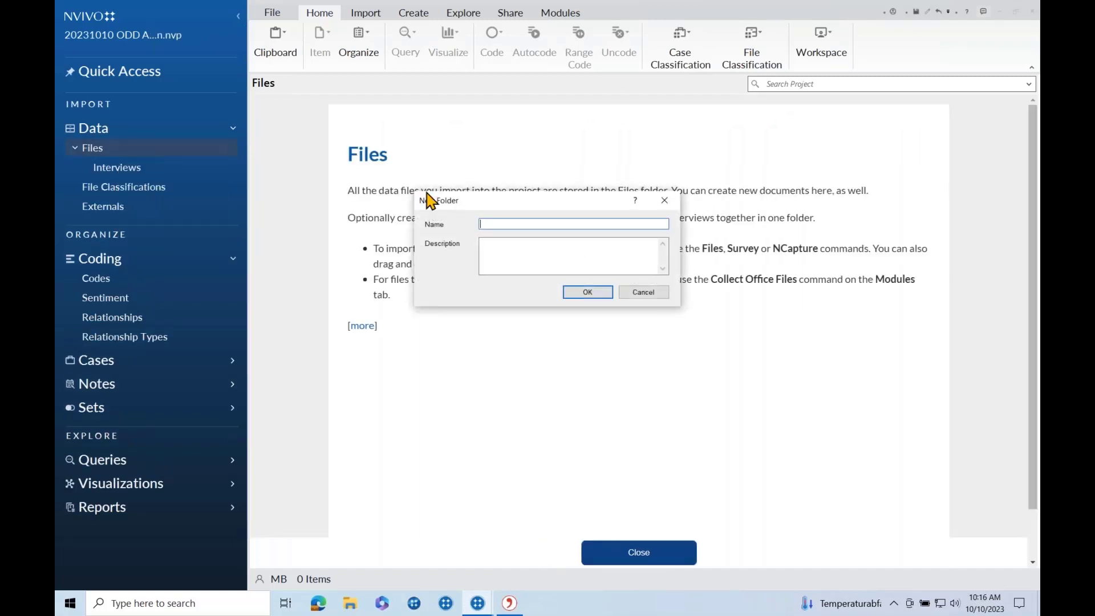
type("Pictures")
left_click(576, 292)
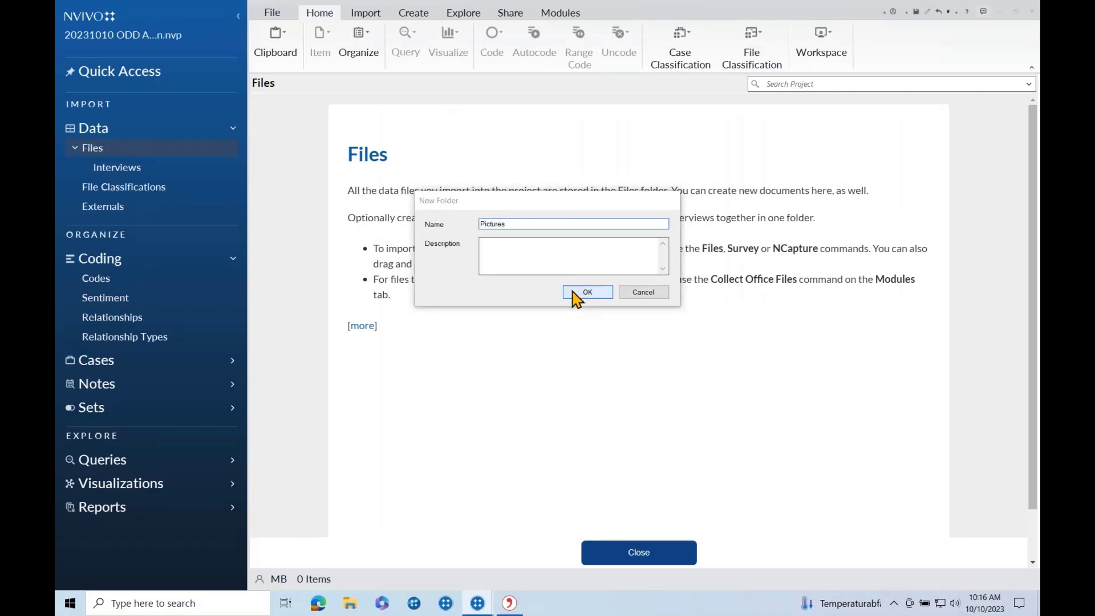
Add a News Articles subfolder under Files and open the empty Interviews folder.
right_click(143, 153)
left_click(160, 151)
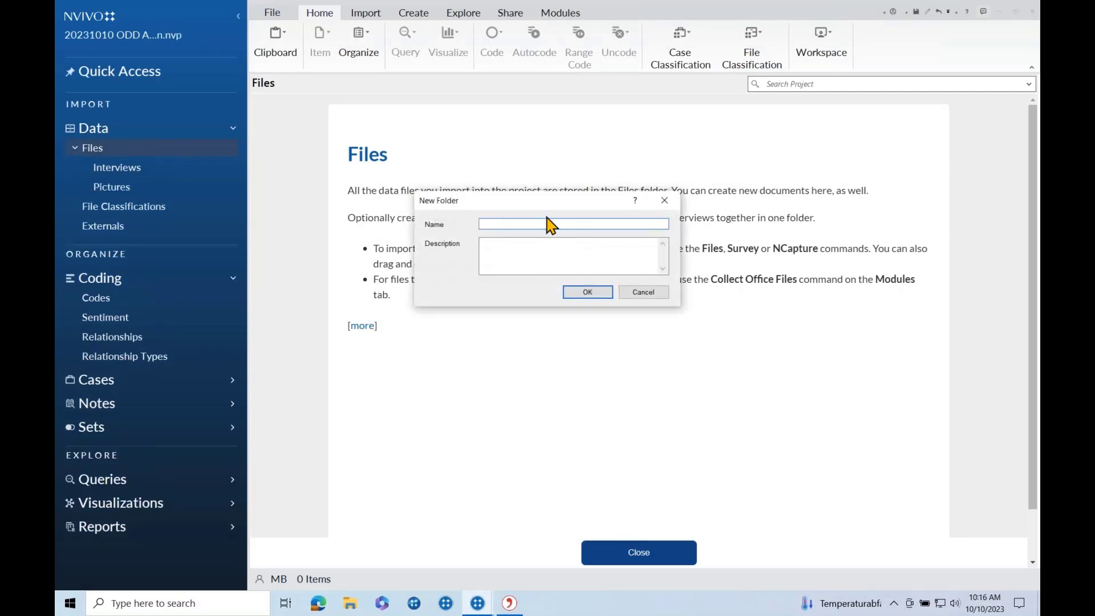
type("News Articles")
left_click(587, 292)
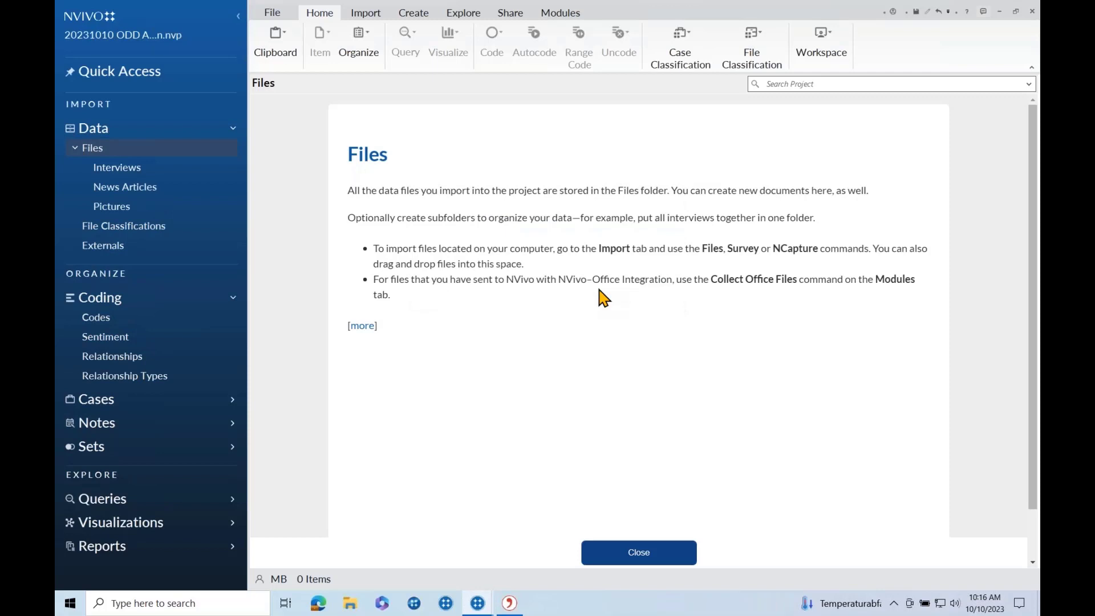
left_click(149, 169)
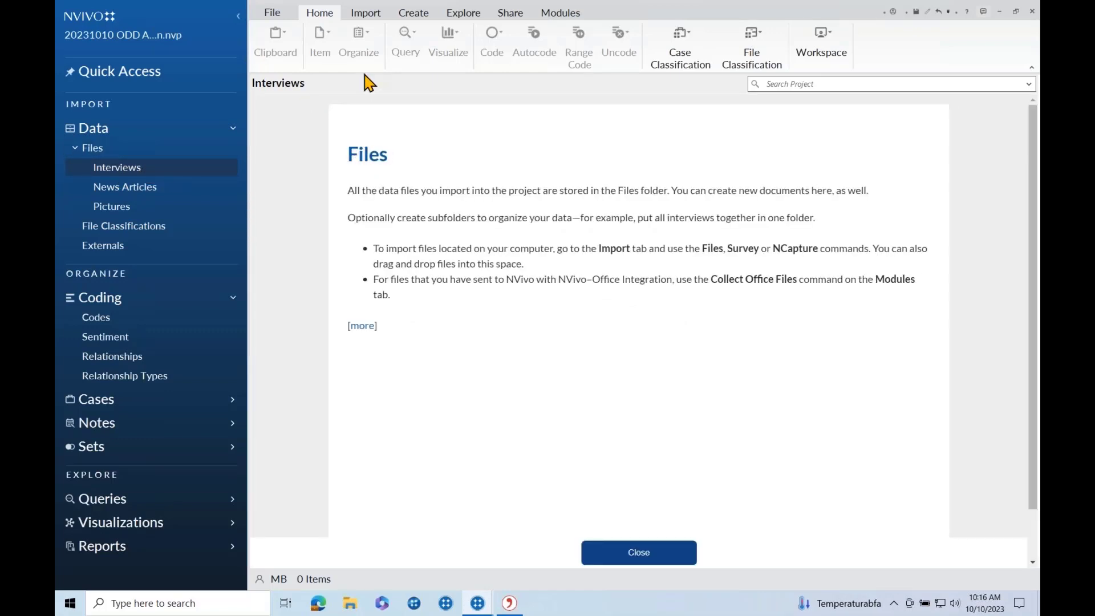
left_click(368, 13)
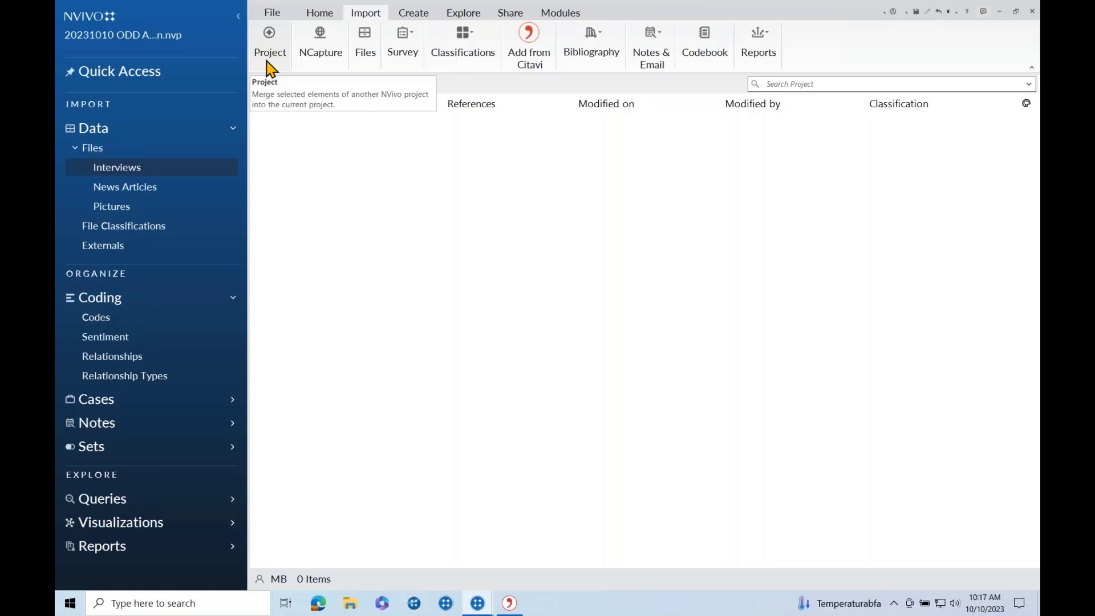
left_click(337, 57)
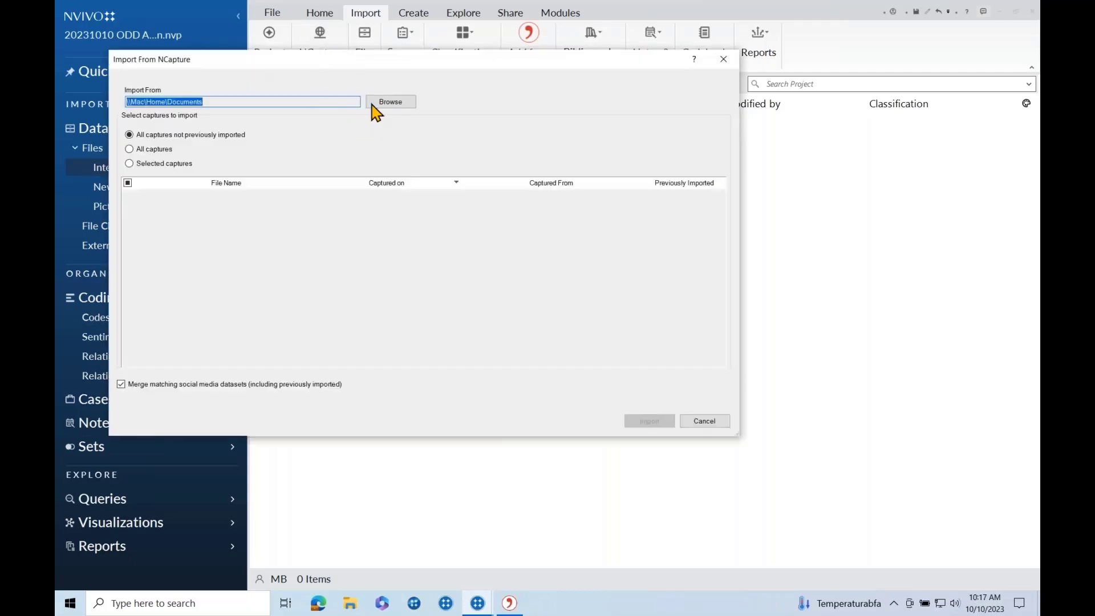
left_click(378, 102)
left_click(516, 331)
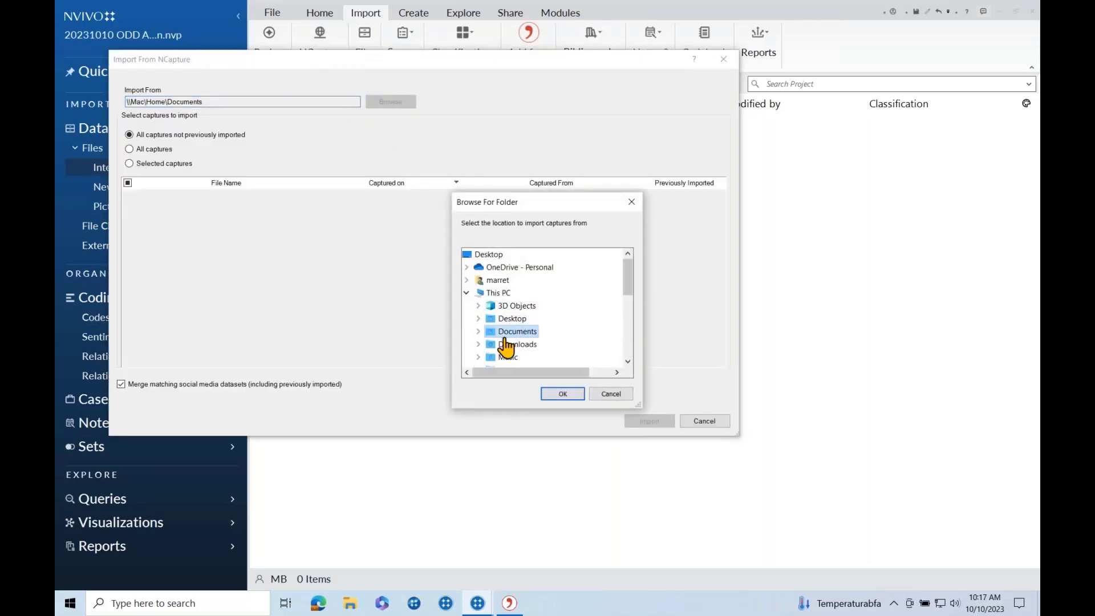
double_click(517, 344)
left_click(551, 395)
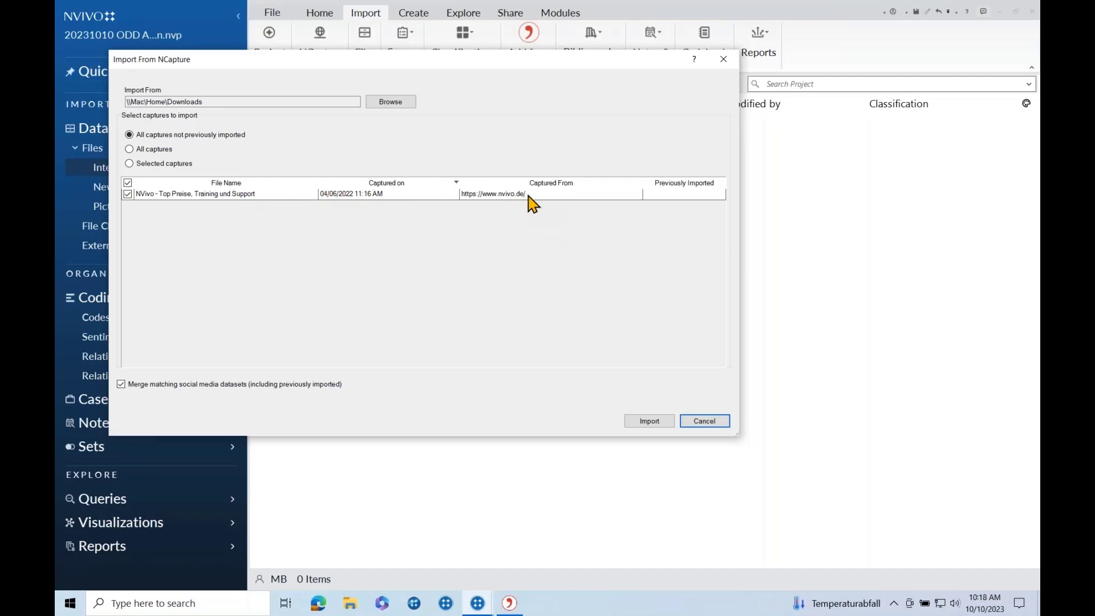
left_click(723, 59)
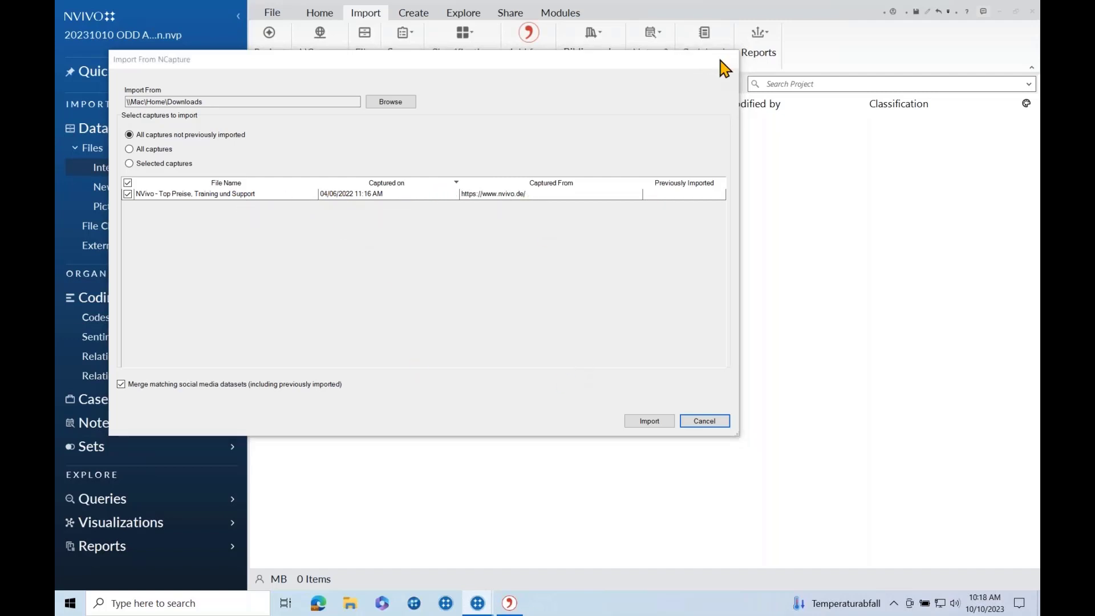
left_click(403, 64)
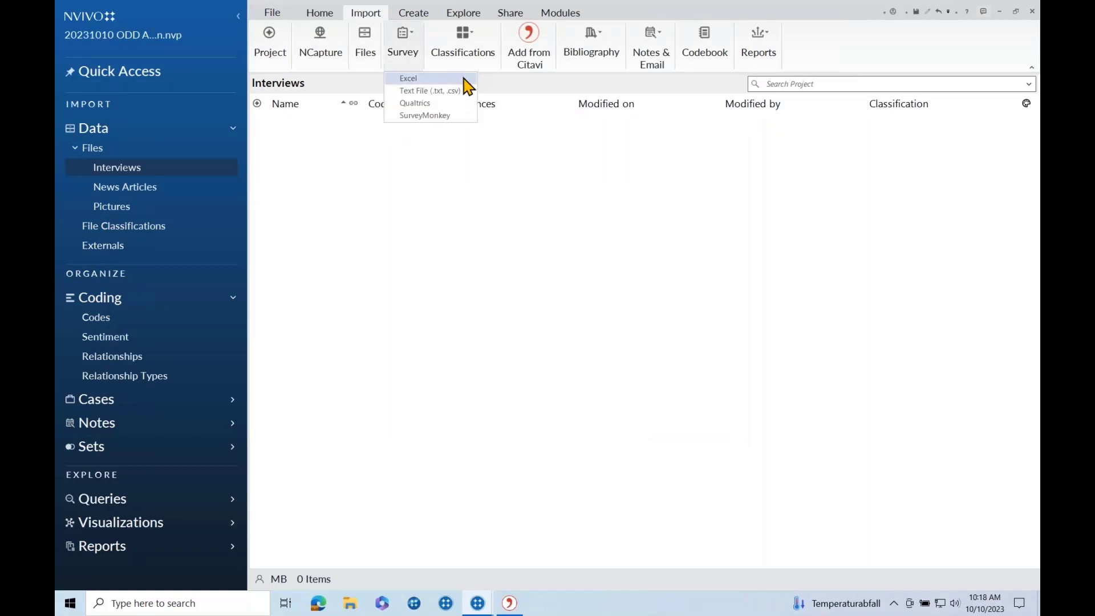
Import all eleven Word documents from NVivo_Training_Data\Interviews into the Interviews folder.
left_click(528, 135)
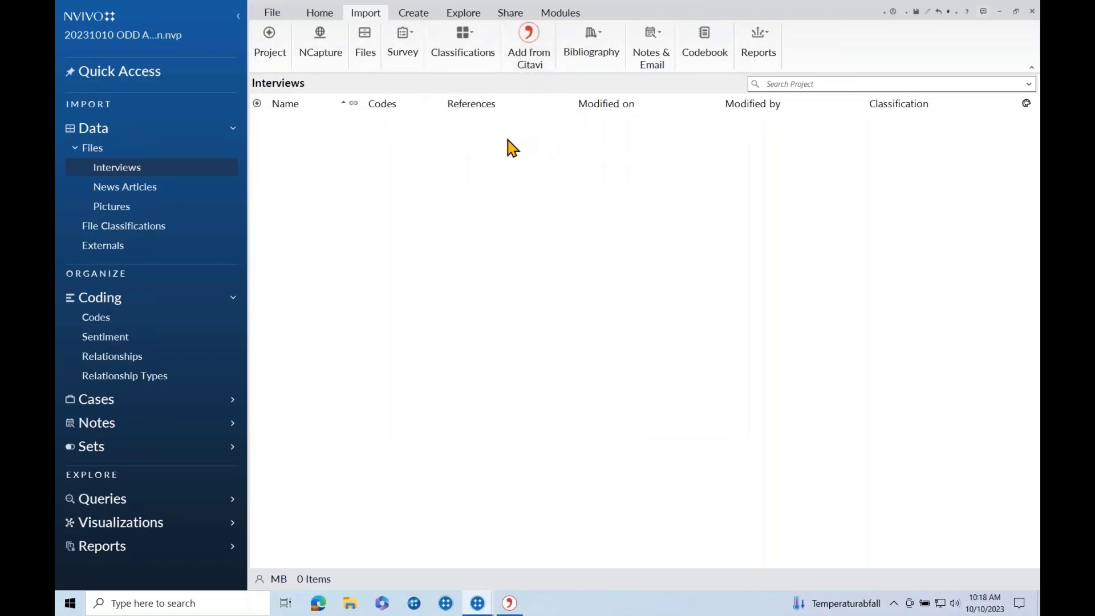
left_click(367, 54)
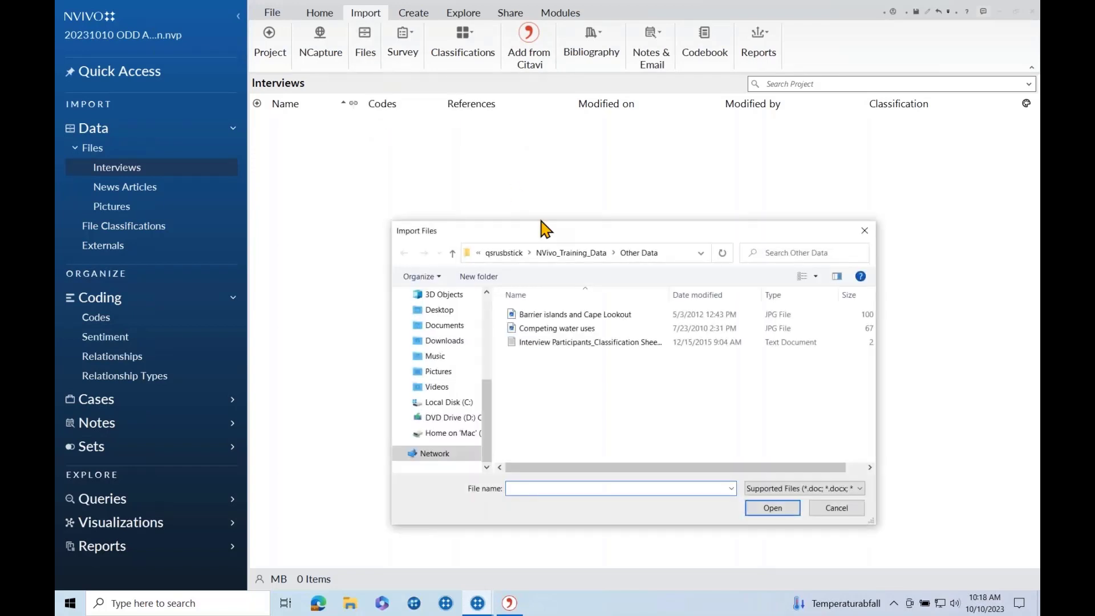
left_click(565, 258)
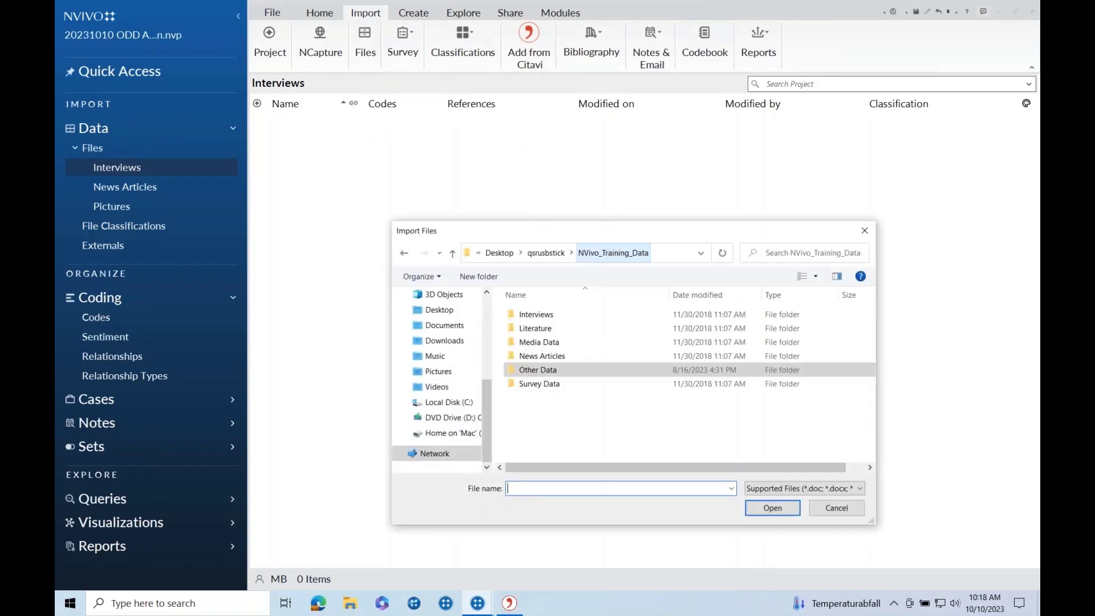
double_click(533, 315)
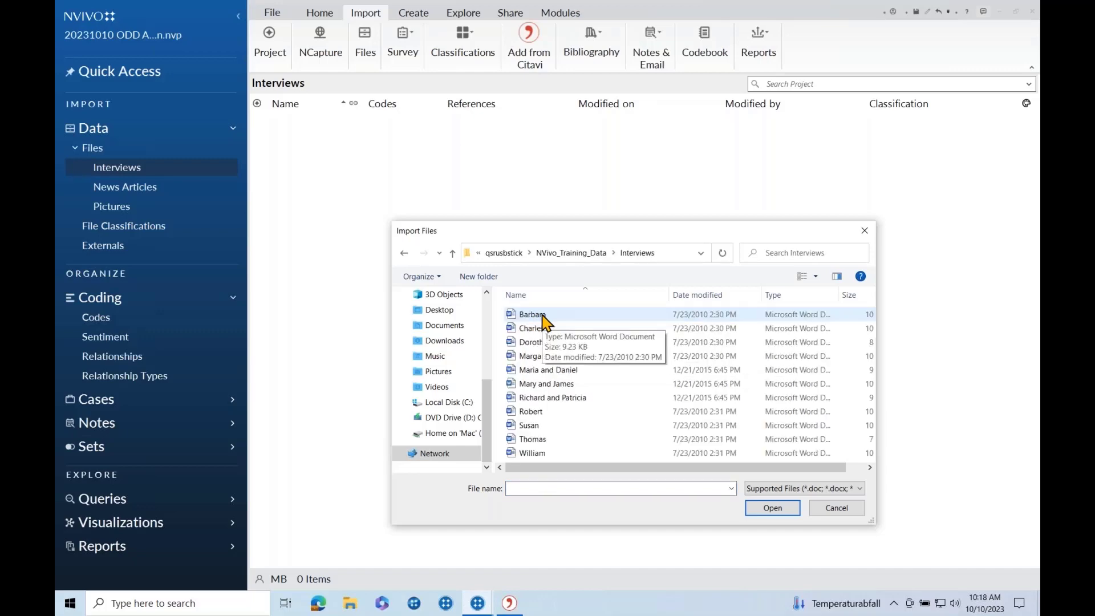
key("ctrl+a")
left_click(772, 507)
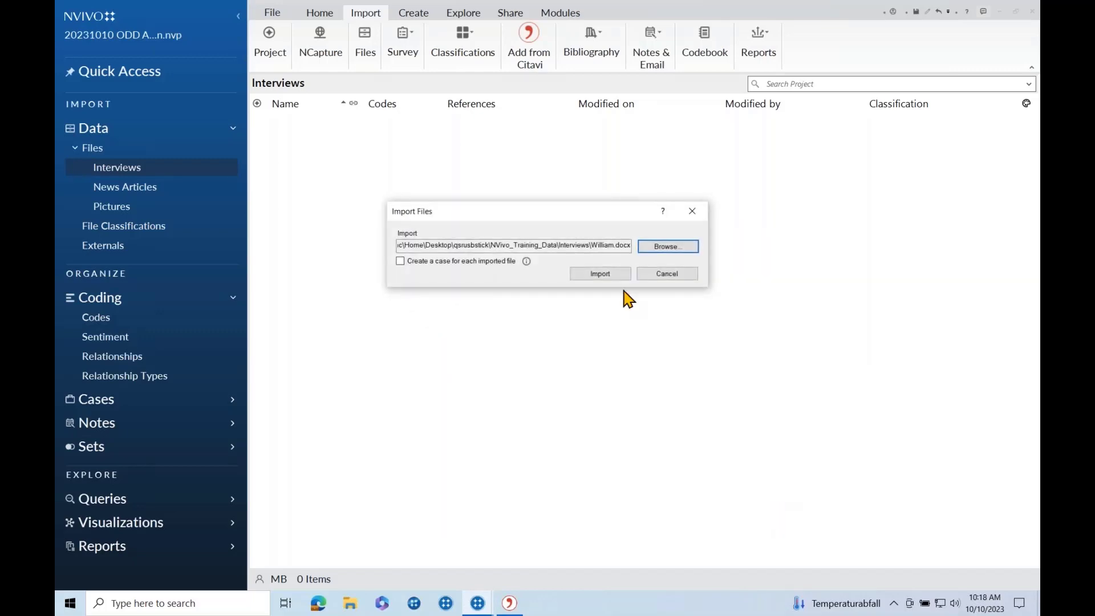
left_click(608, 275)
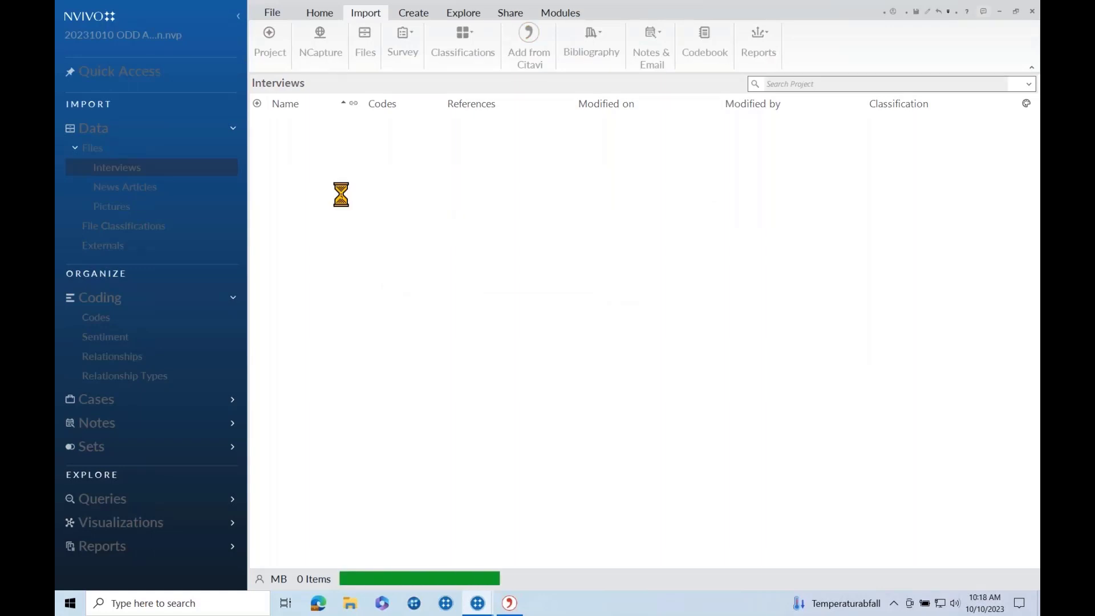
left_click(169, 189)
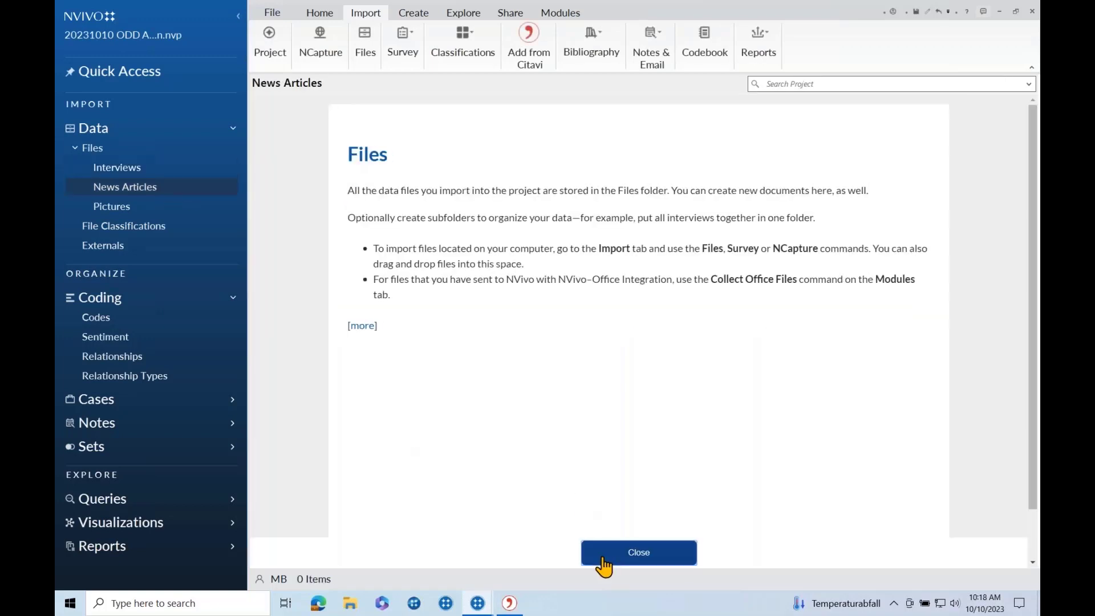
Import all four PDFs from the training data's News Articles folder into News Articles.
left_click(638, 552)
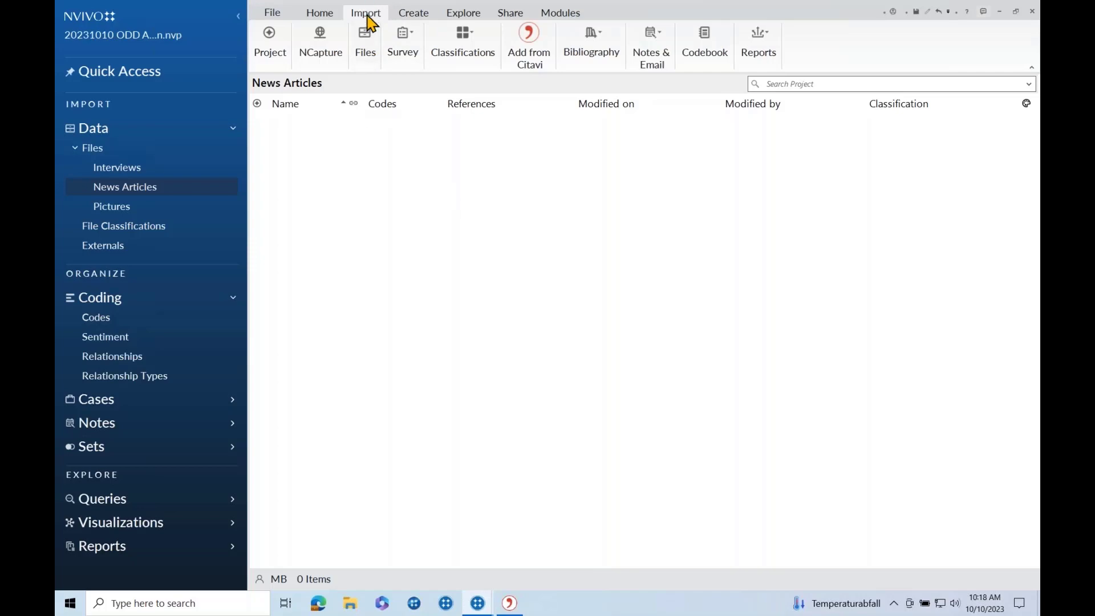
right_click(321, 157)
left_click(338, 161)
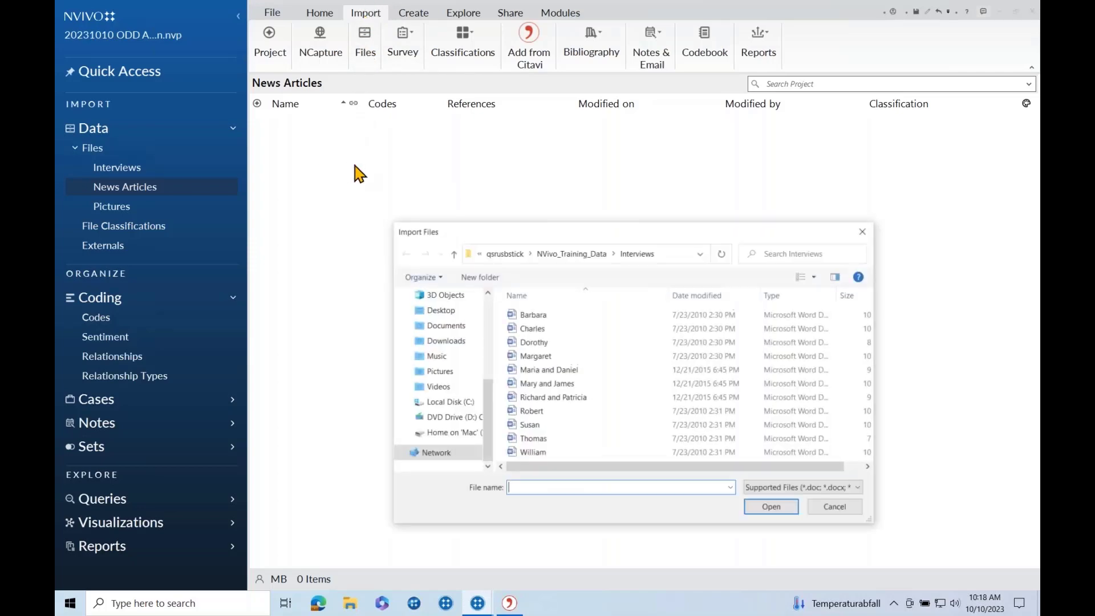
left_click(571, 254)
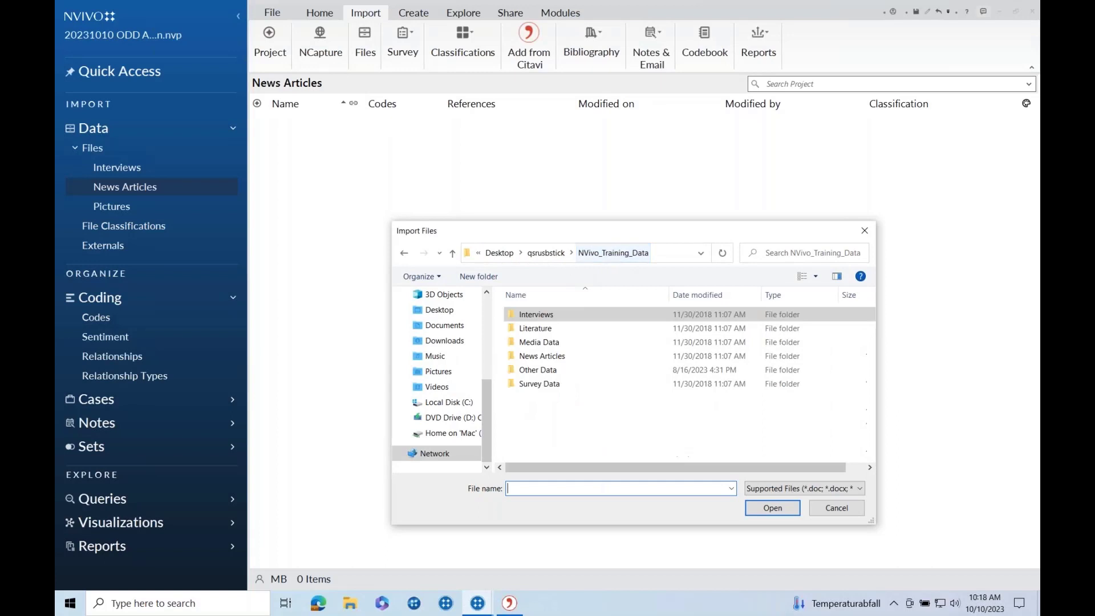
double_click(549, 356)
left_click(551, 315)
key("ctrl+a")
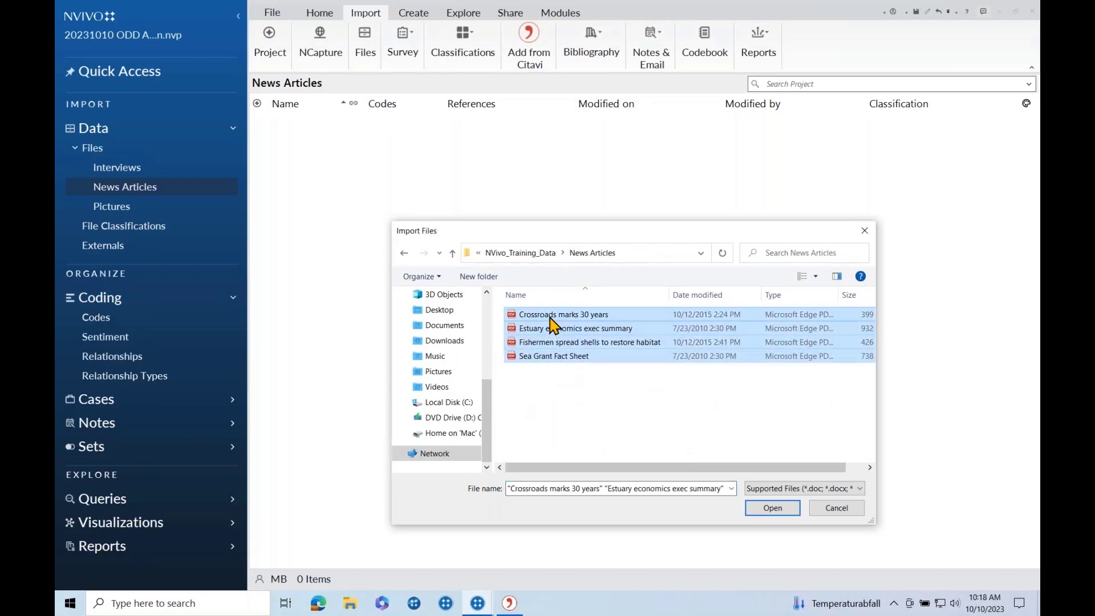
left_click(773, 508)
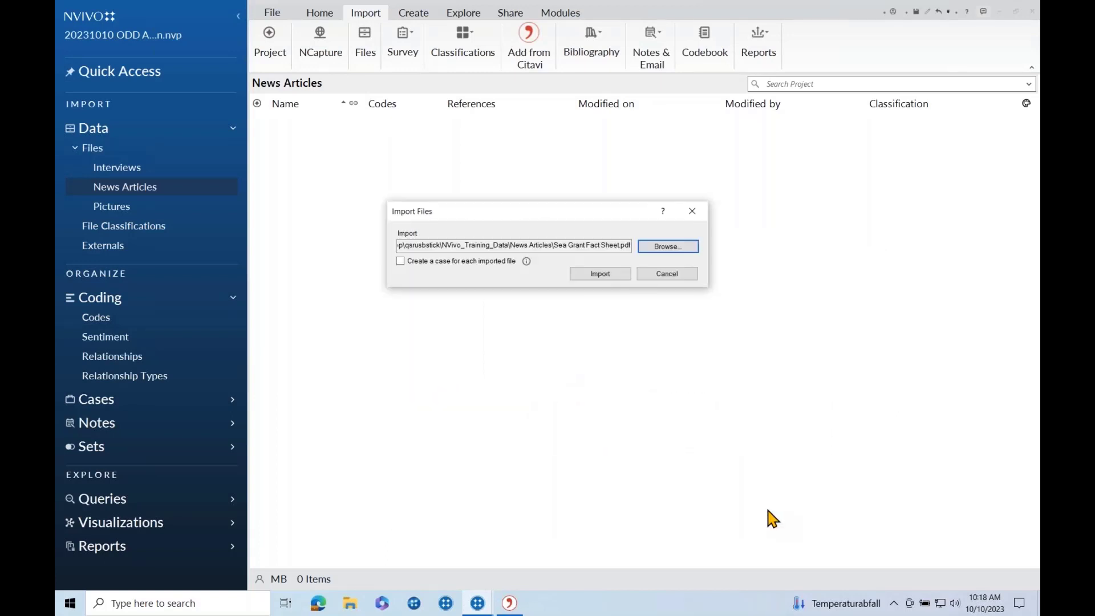
left_click(600, 274)
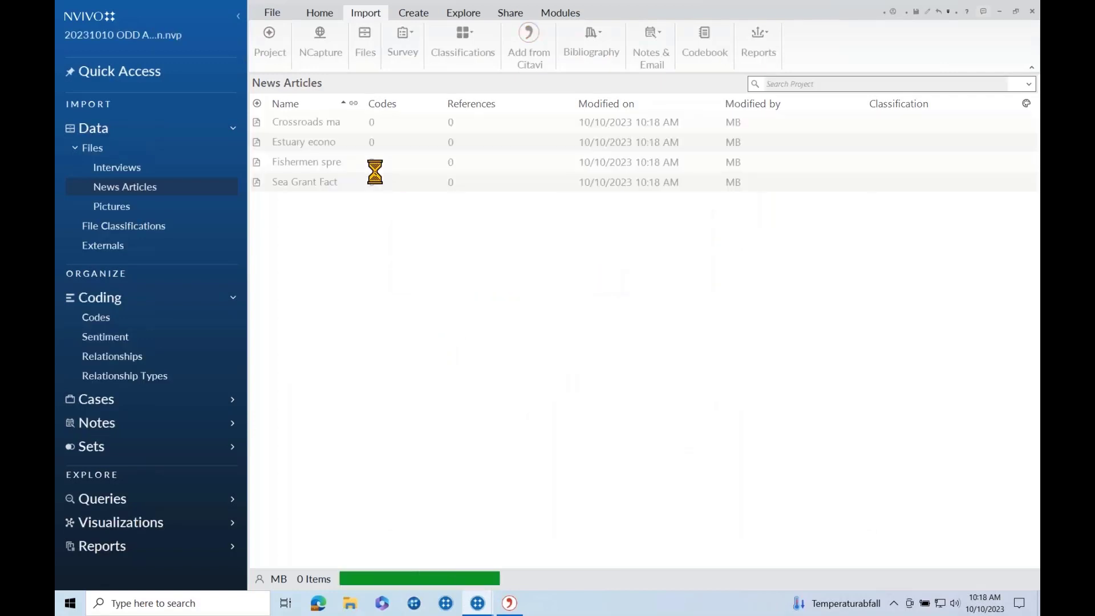
left_click(140, 211)
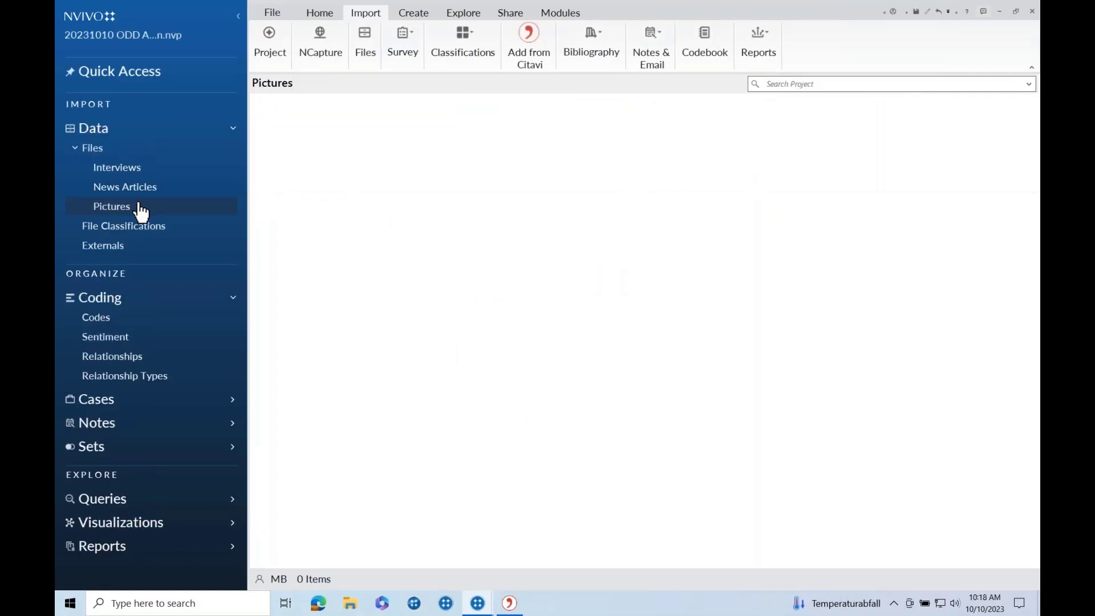
Import the Barrier islands and Cape Lookout and Competing water uses JPGs, then open the fourth interview.
left_click(365, 43)
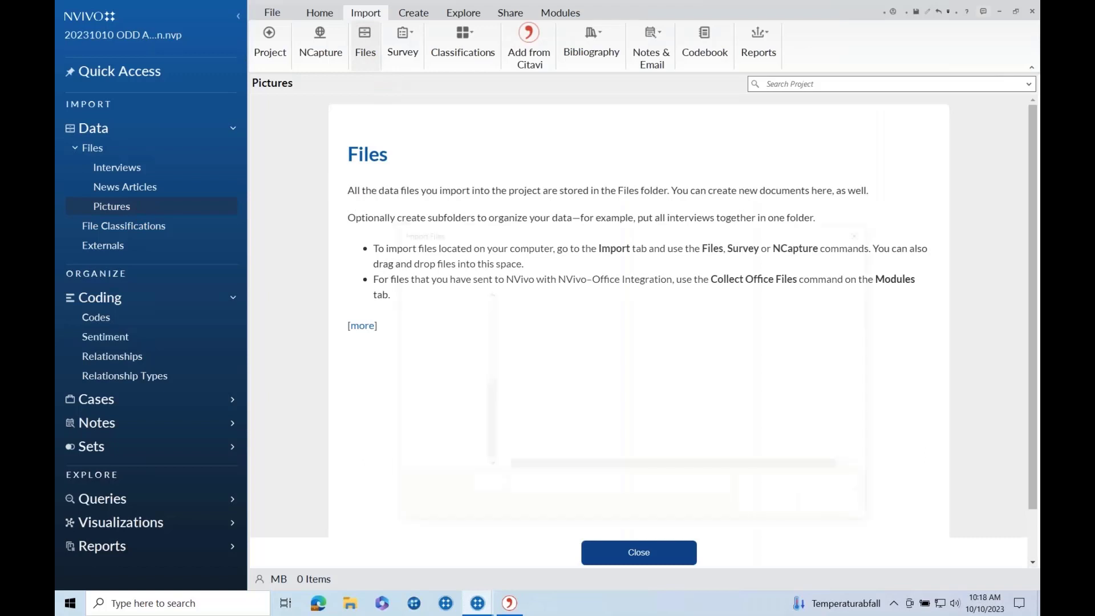
left_click(530, 253)
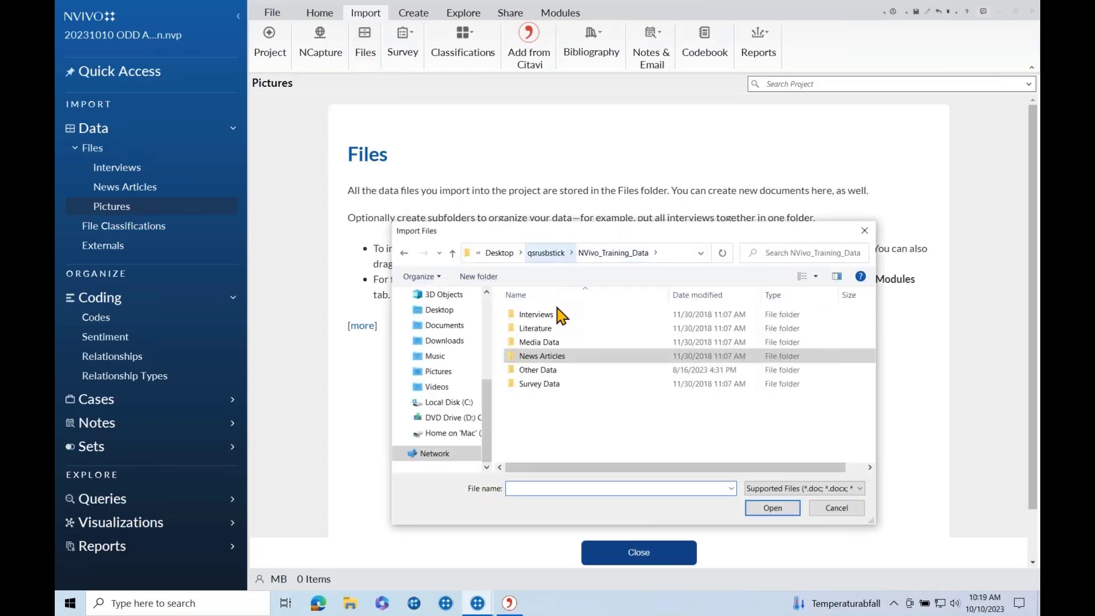
double_click(556, 368)
left_click(557, 314)
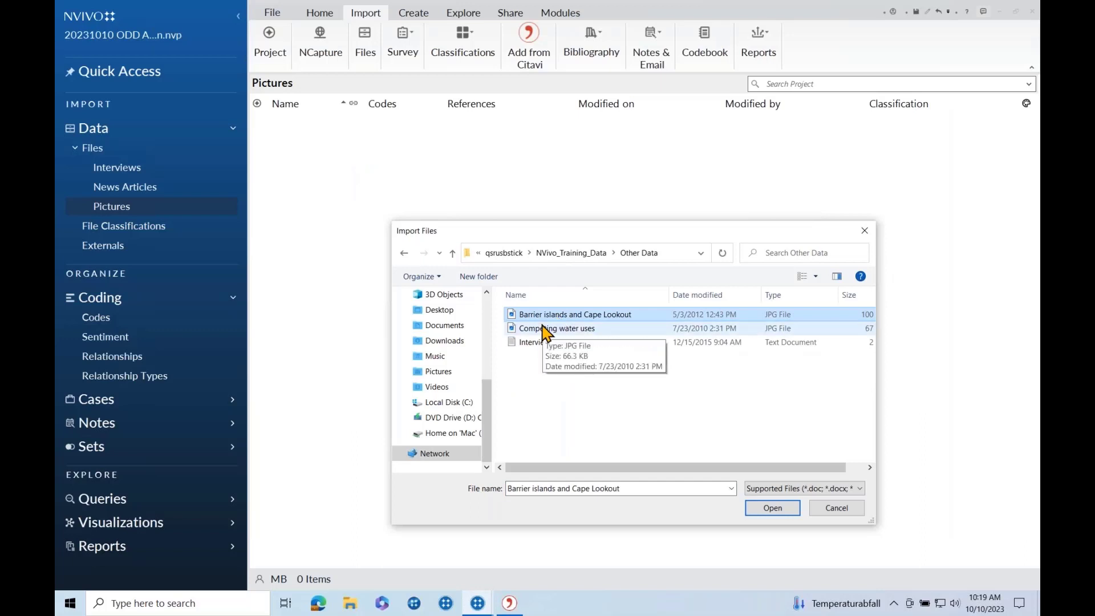
key("ctrl+a")
left_click(544, 327)
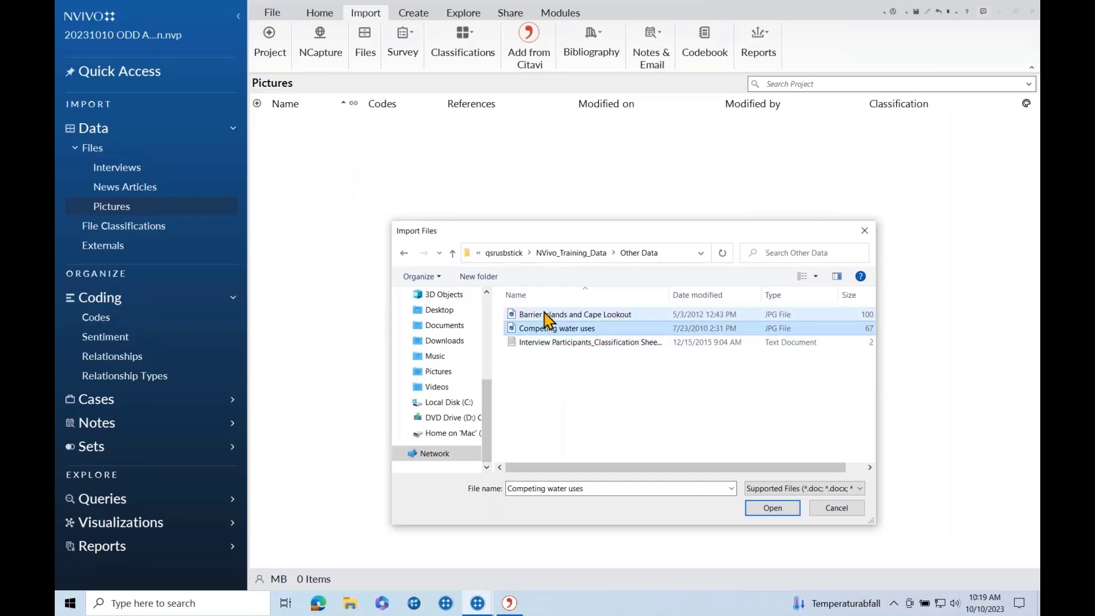
left_click(545, 314, "ctrl")
left_click(773, 507)
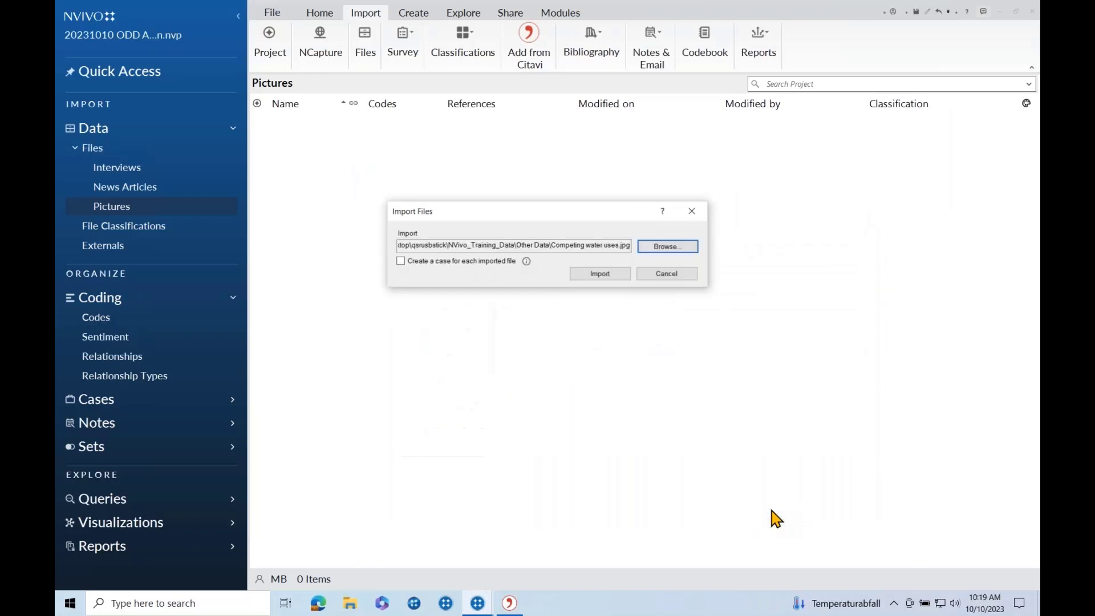
left_click(602, 275)
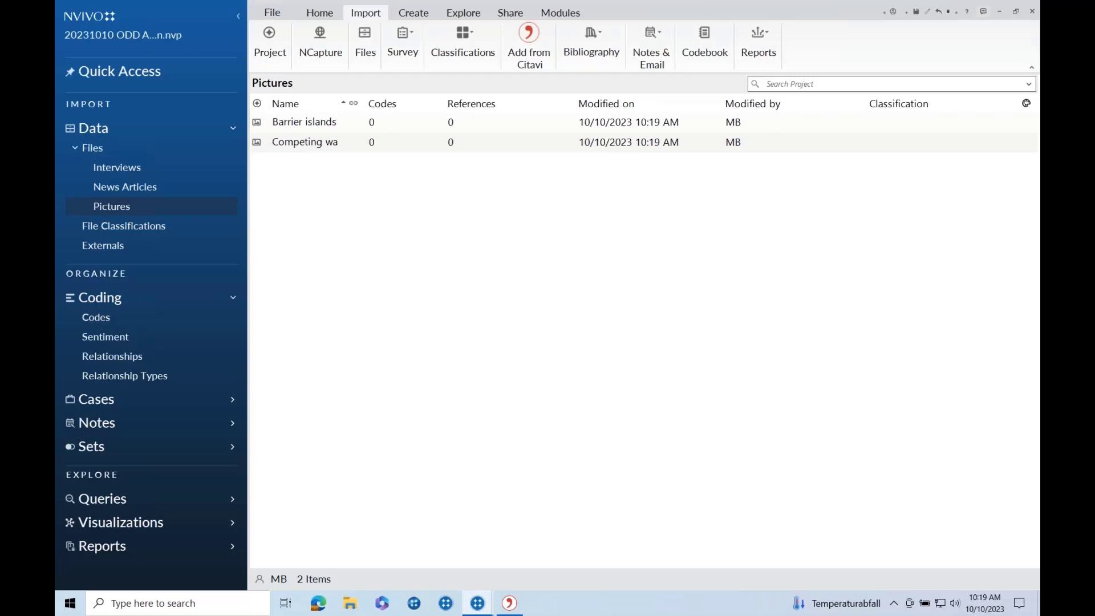
left_click(149, 172)
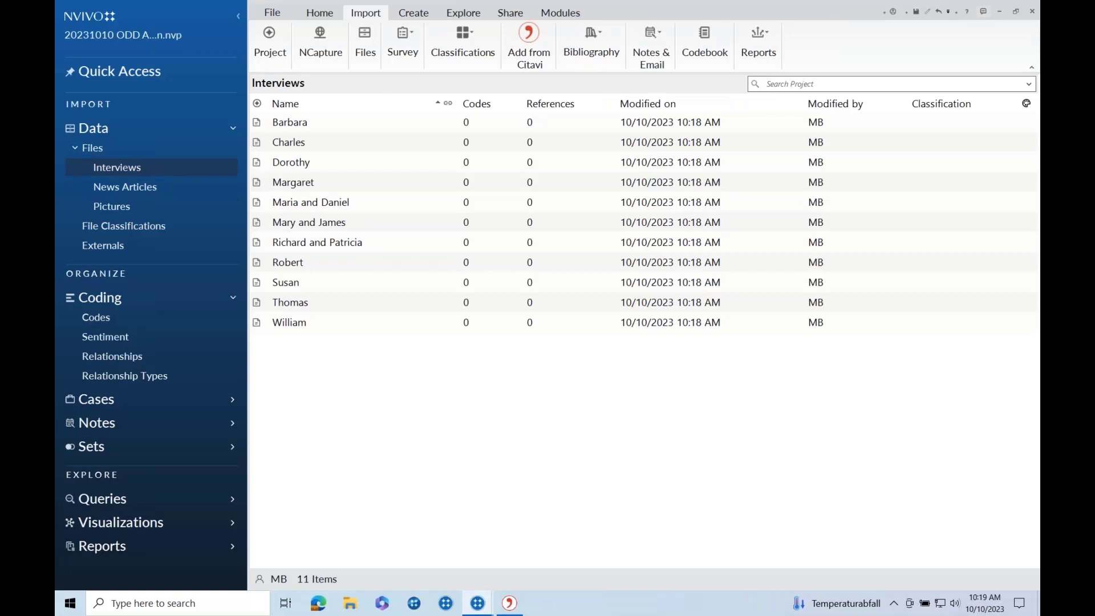
double_click(280, 184)
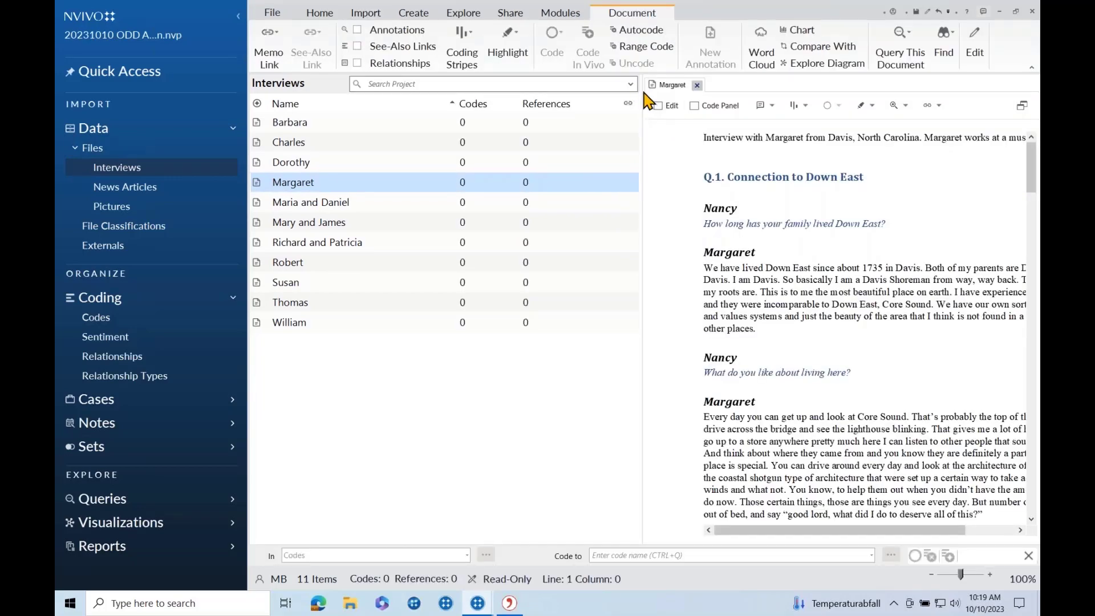
Annotate the sentence about working at a museum with 'Which museum?' and hide the annotations list.
left_click_drag(643, 91, 580, 91)
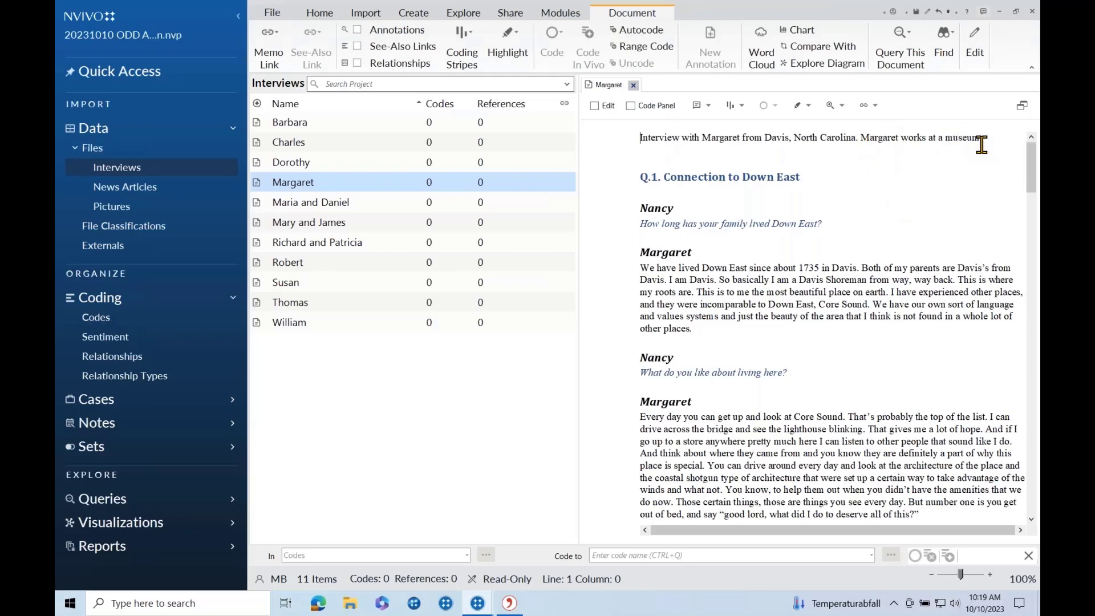
left_click_drag(981, 143, 859, 139)
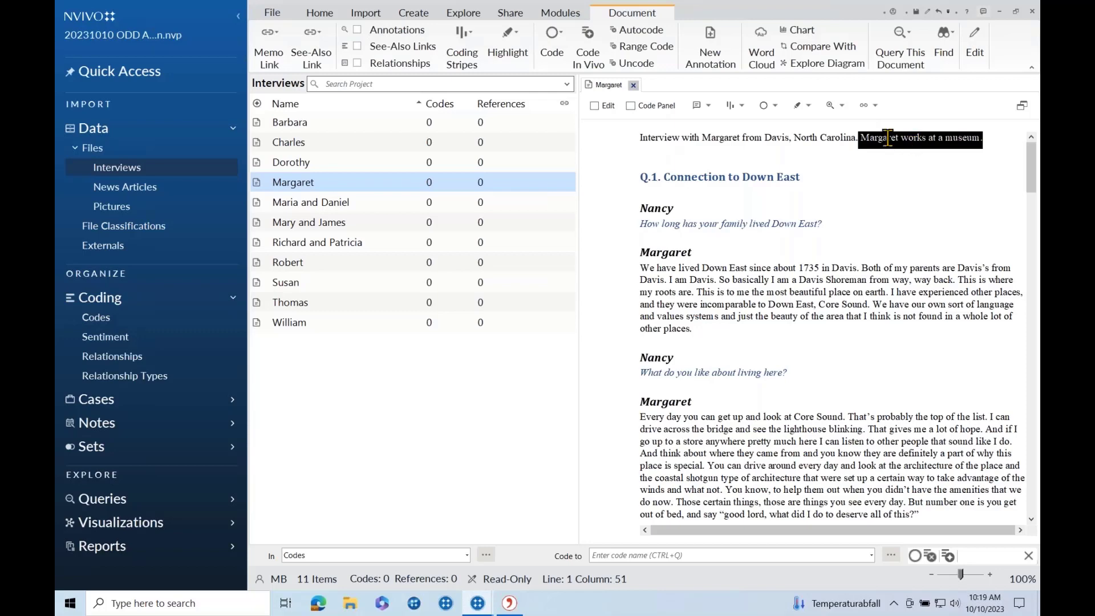
left_click(720, 58)
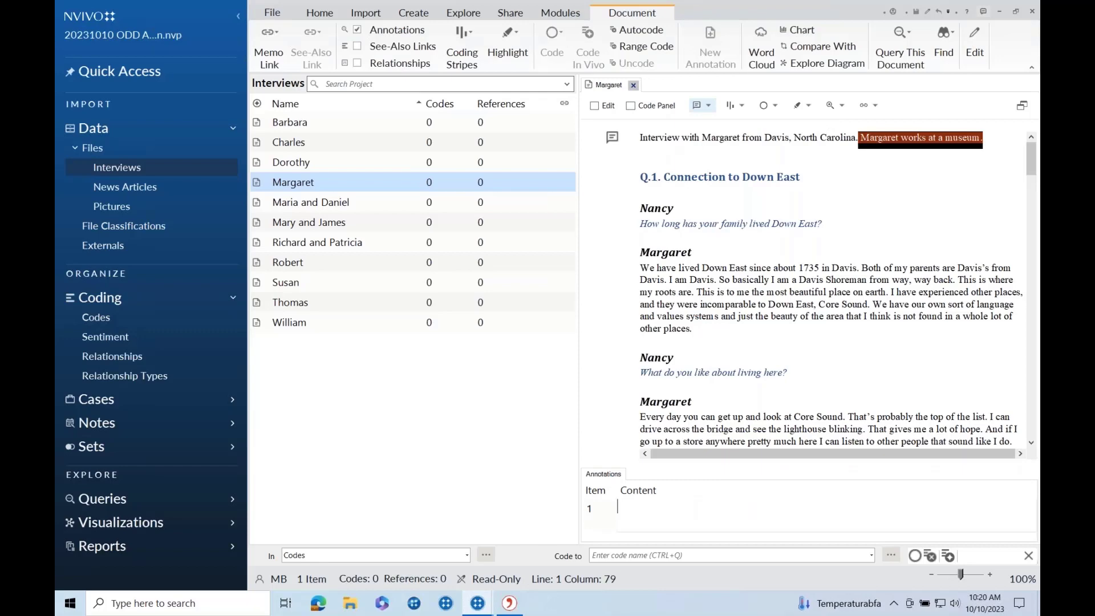
type("W")
type("hat museum")
key("BackSpace")
key("BackSpace")
key("BackSpace")
key("BackSpace")
key("BackSpace")
key("BackSpace")
key("BackSpace")
key("BackSpace")
left_click(777, 178)
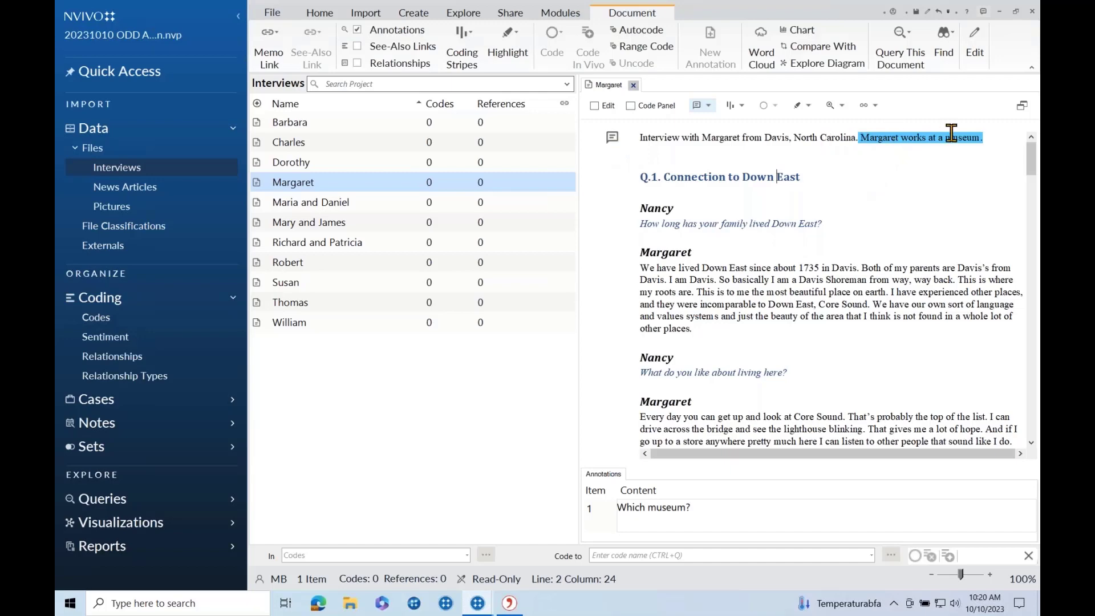
left_click(707, 106)
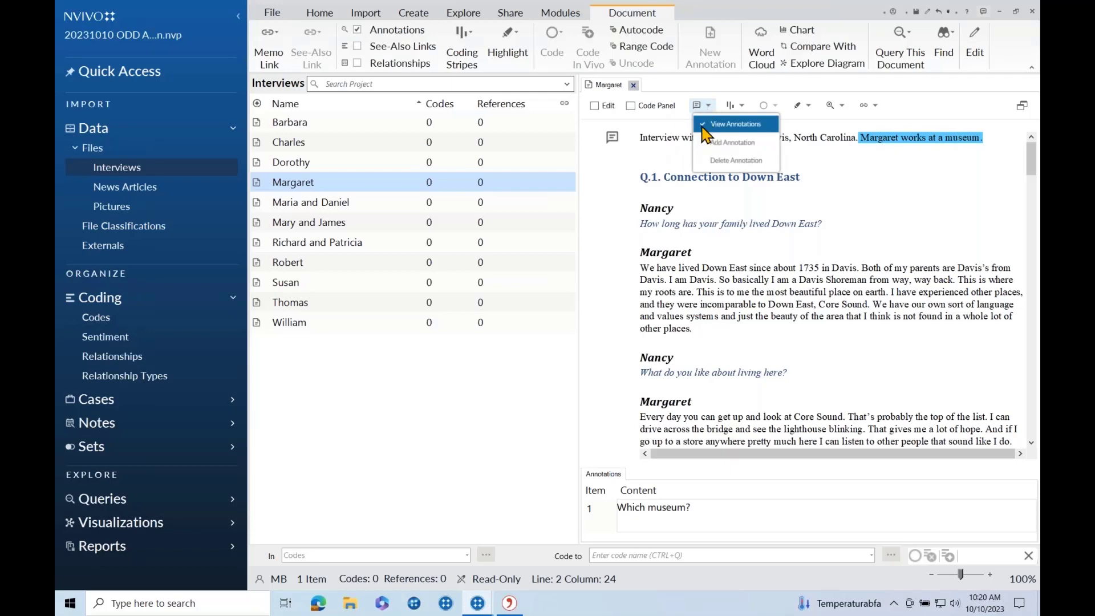
left_click(706, 125)
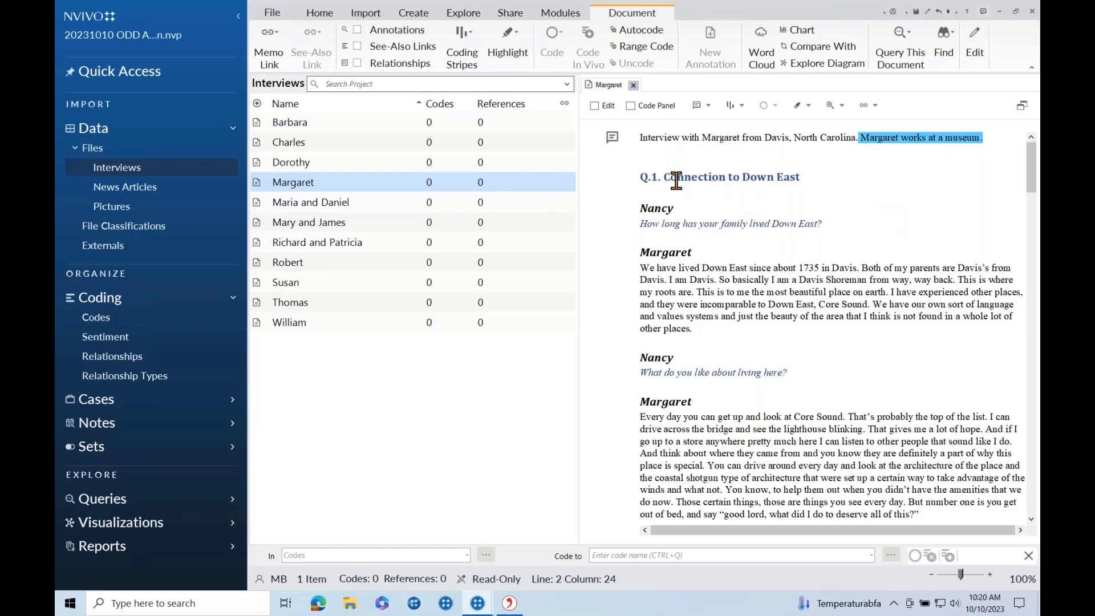
Link the interview to a new memo holding a date-time stamp and the line 'summary, question'.
right_click(305, 184)
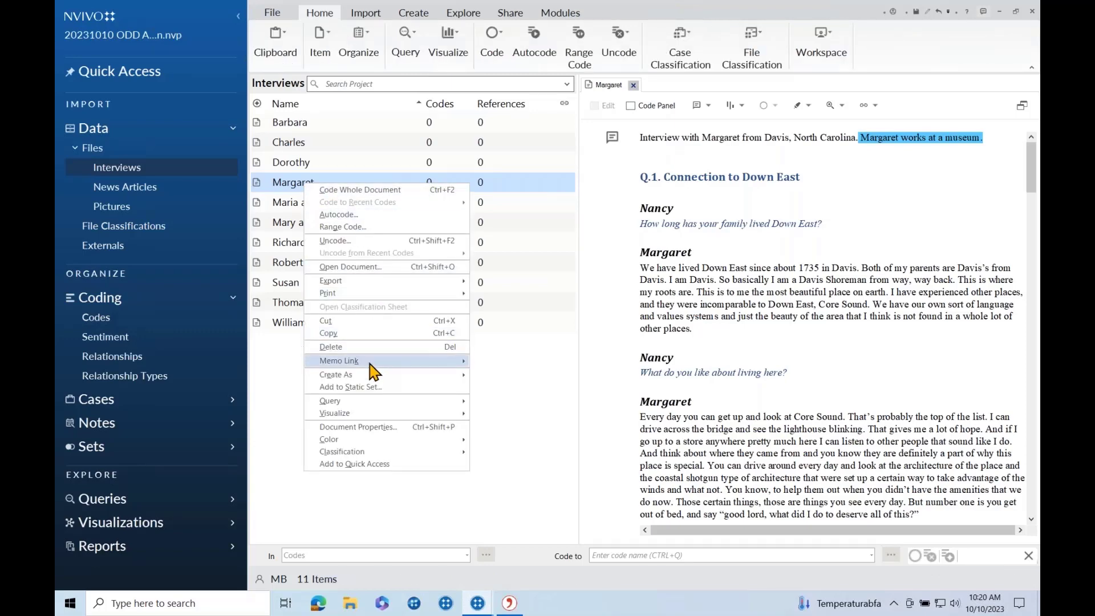
mouse_move(371, 362)
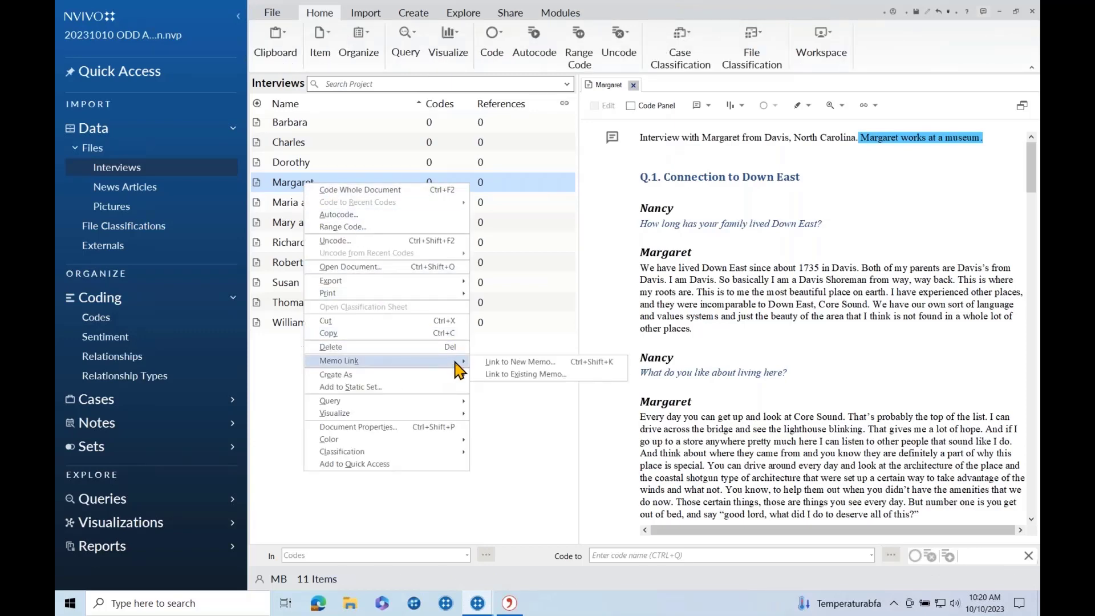
left_click(504, 370)
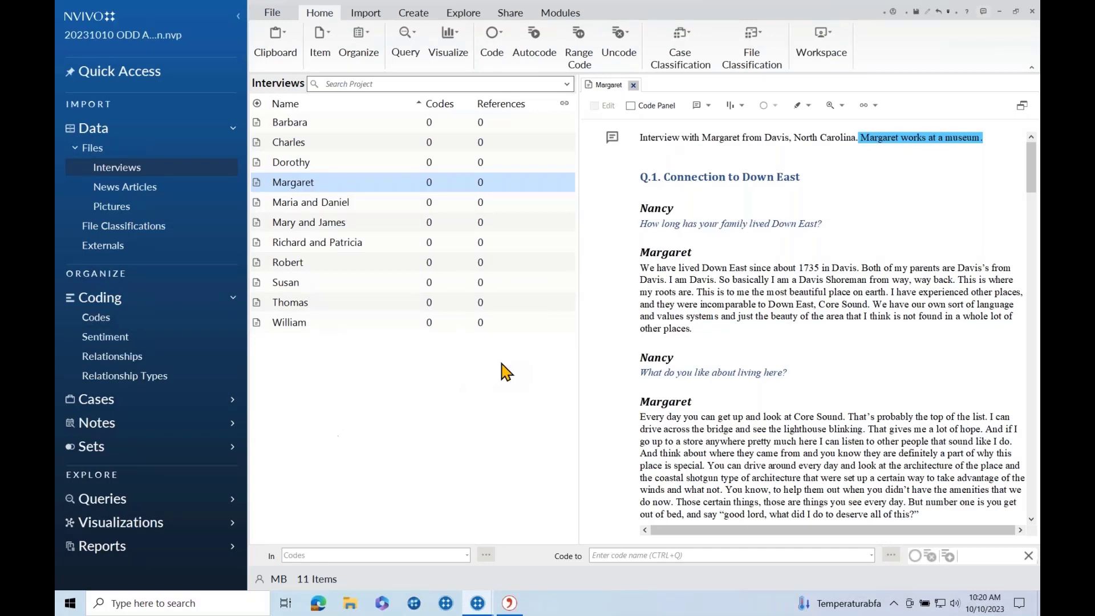
type("Interview Memo Margaret")
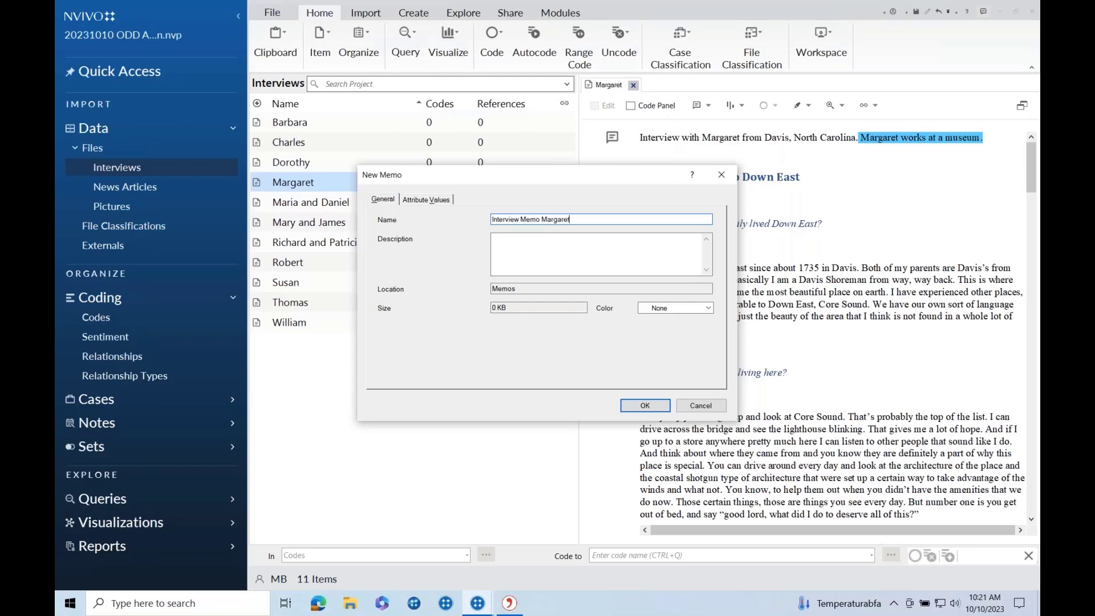
left_click(644, 404)
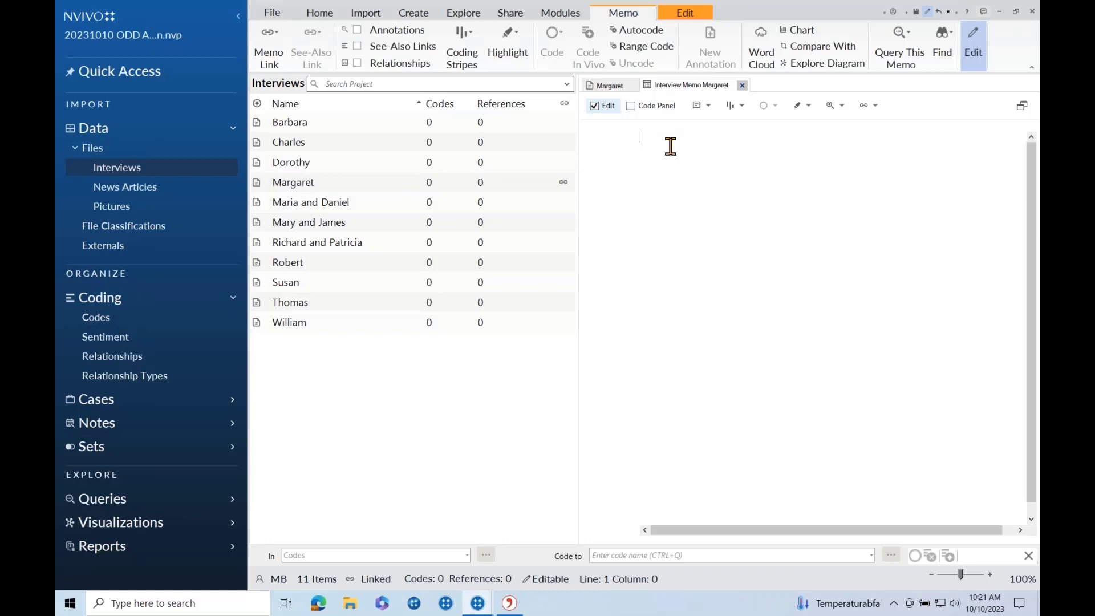
key("ctrl+shift+t")
key("Return")
type("summary, question")
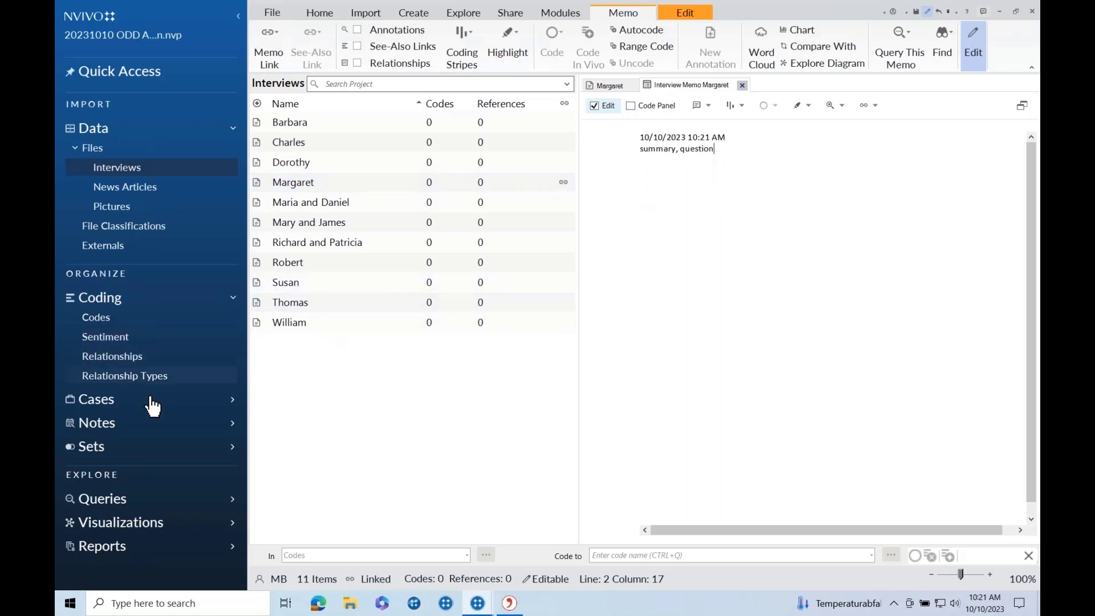
Look over the Memos and Annotations folders under Notes, then go back to the interview document.
left_click(101, 421)
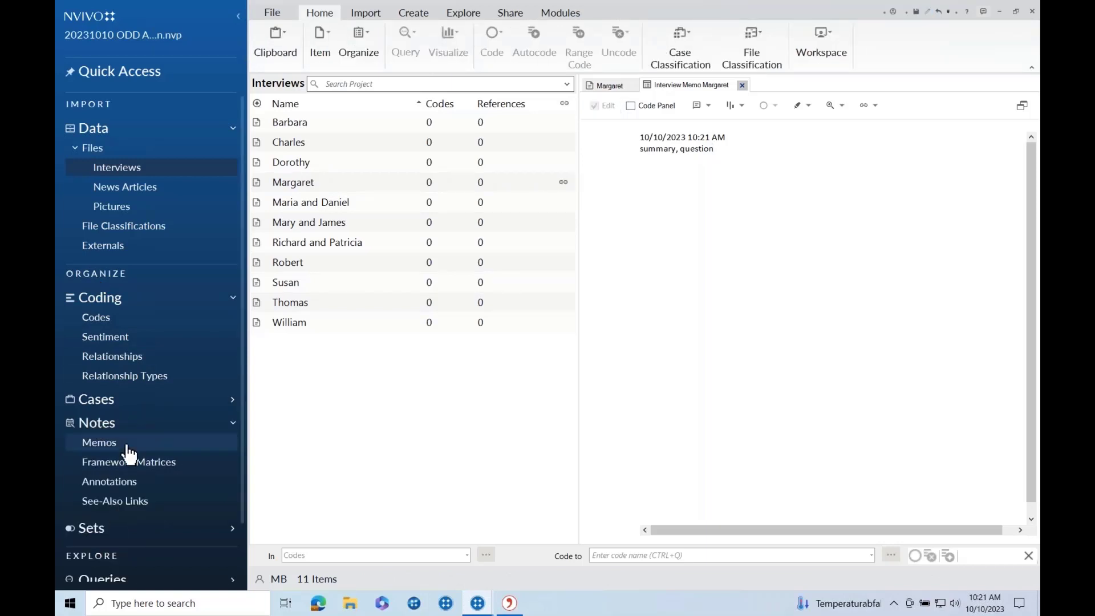
left_click(107, 447)
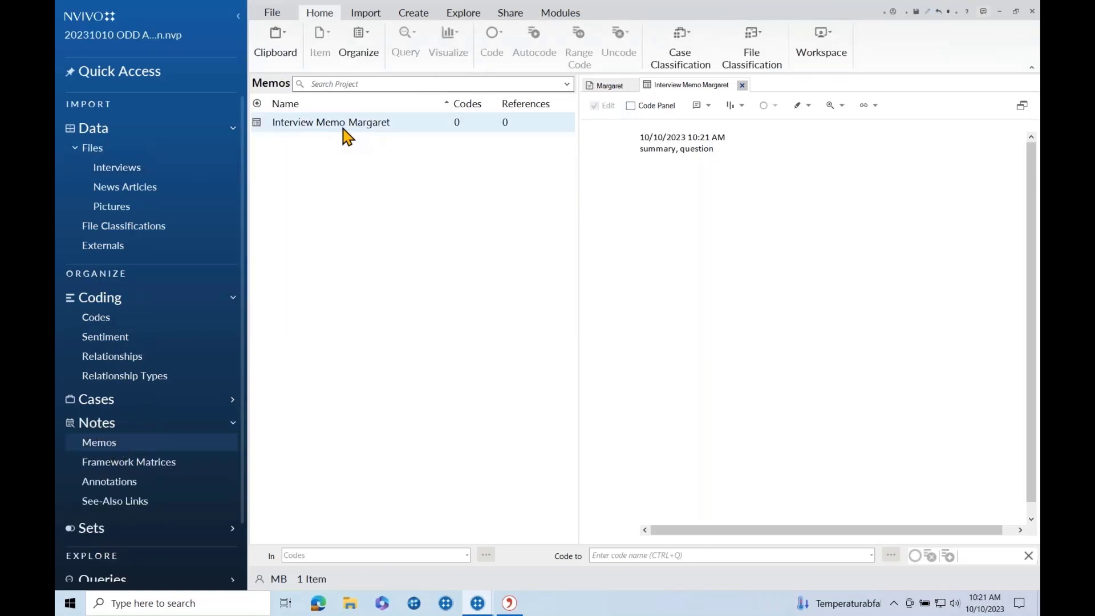
left_click(131, 482)
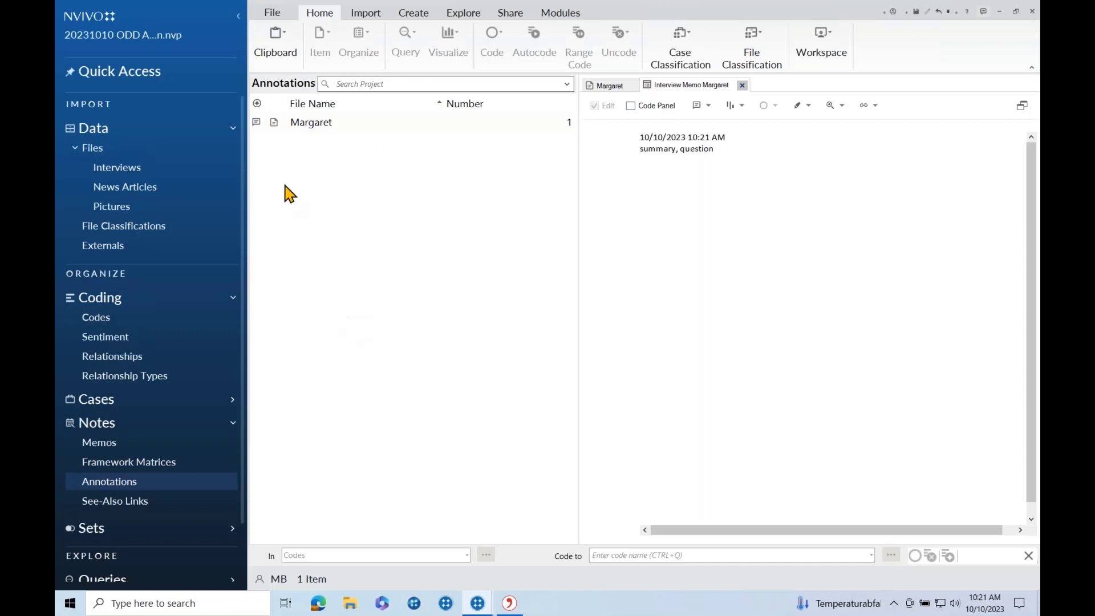
left_click(140, 174)
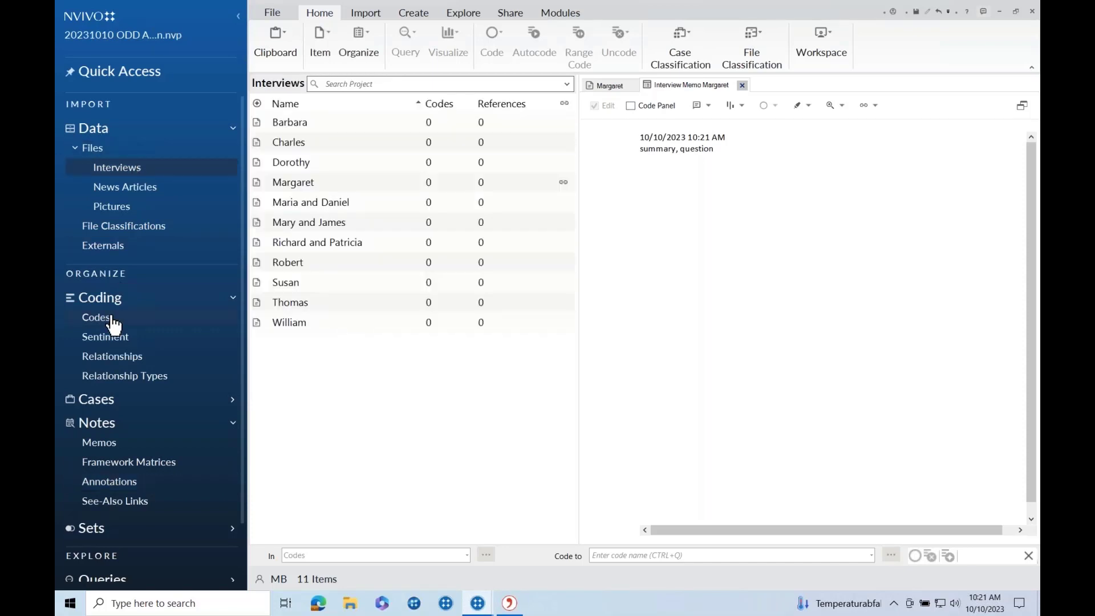
left_click(617, 89)
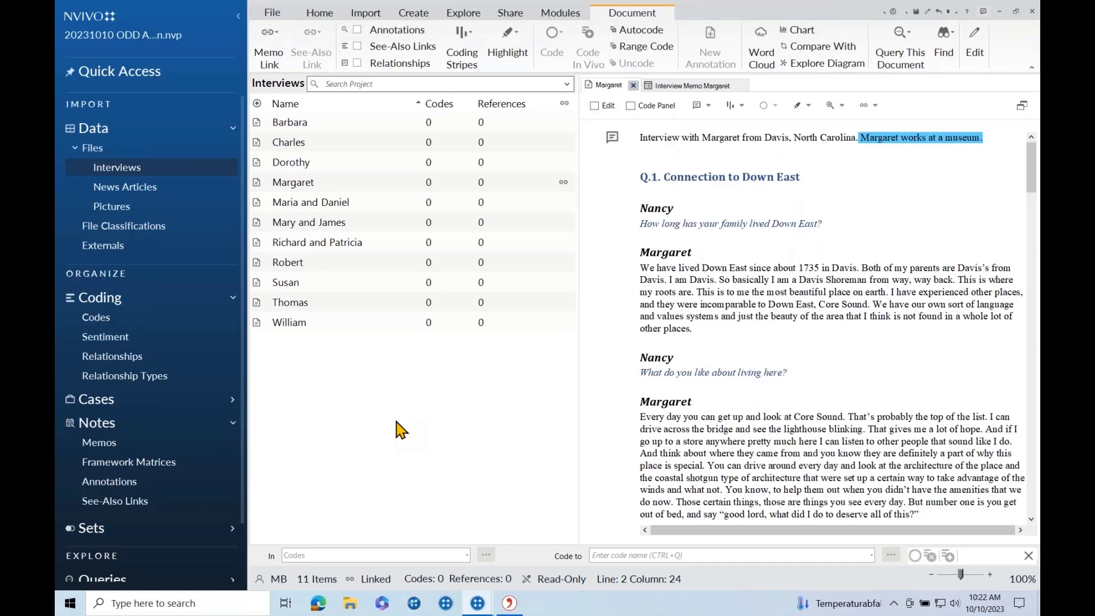
Create a green Environment code with a short description.
left_click(98, 317)
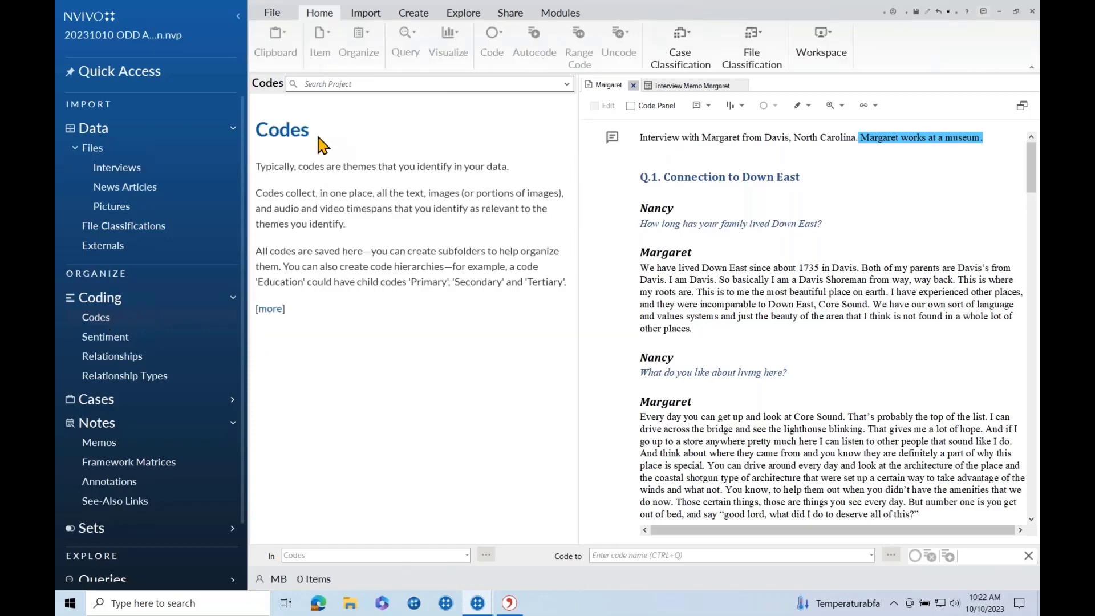
left_click(381, 520)
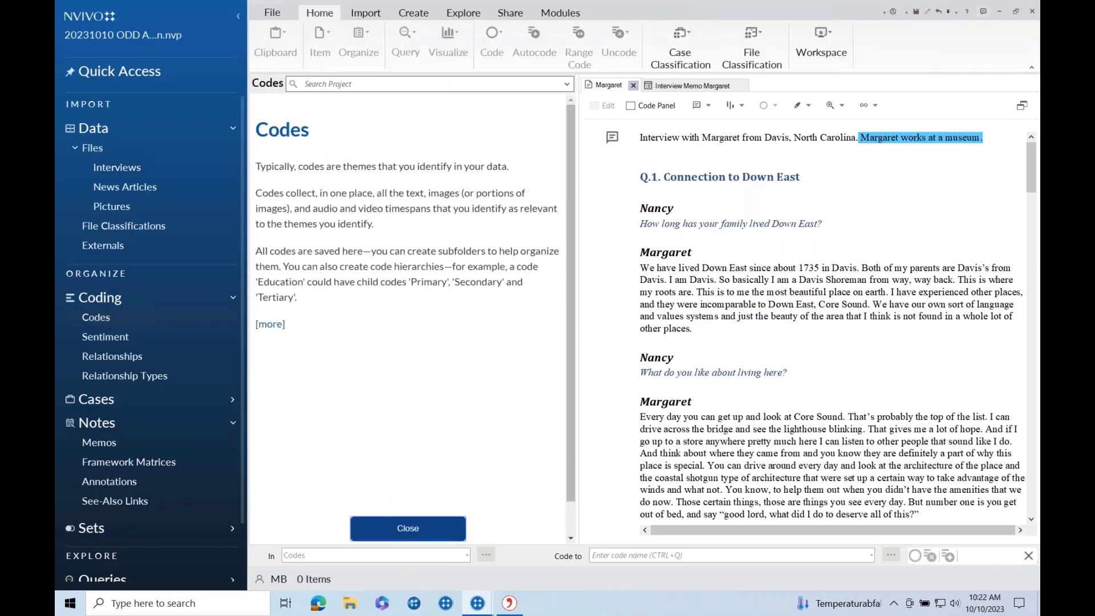
right_click(313, 155)
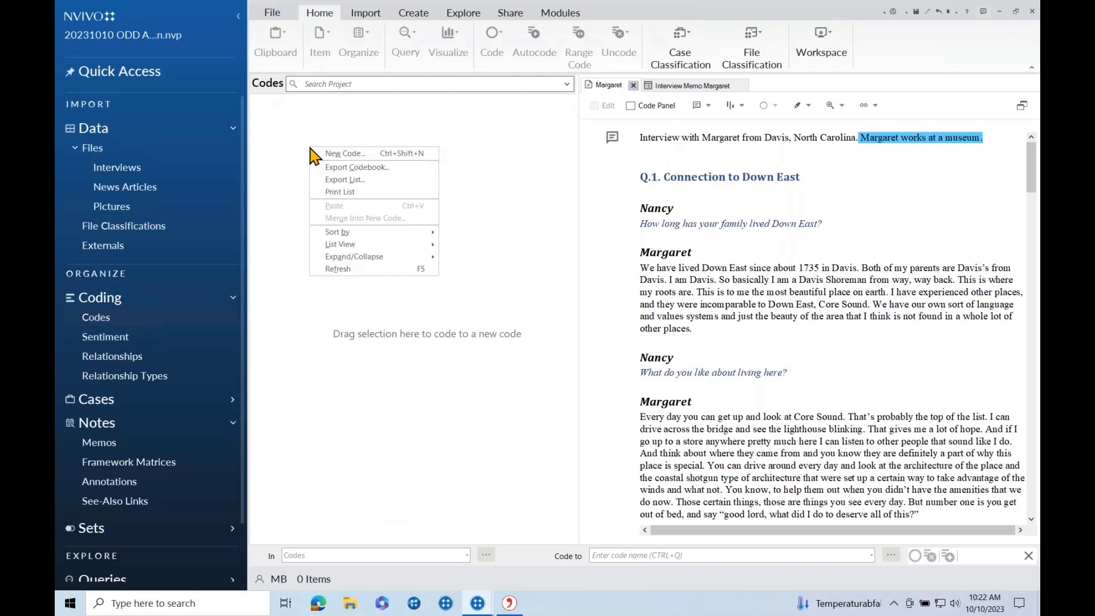
left_click(330, 156)
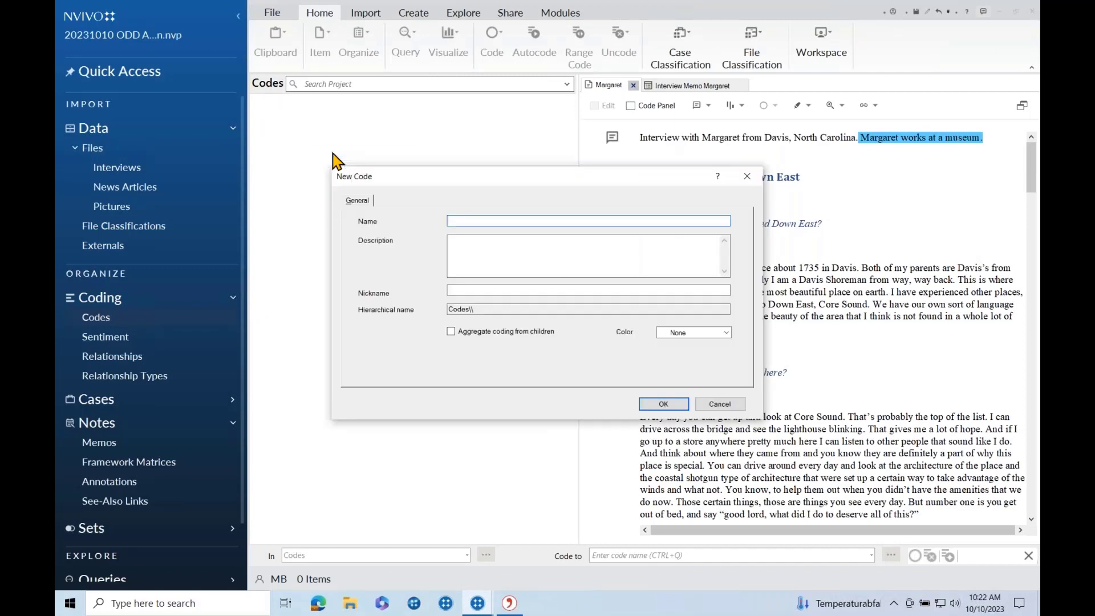
type("Environment")
left_click(567, 249)
type("idea ..")
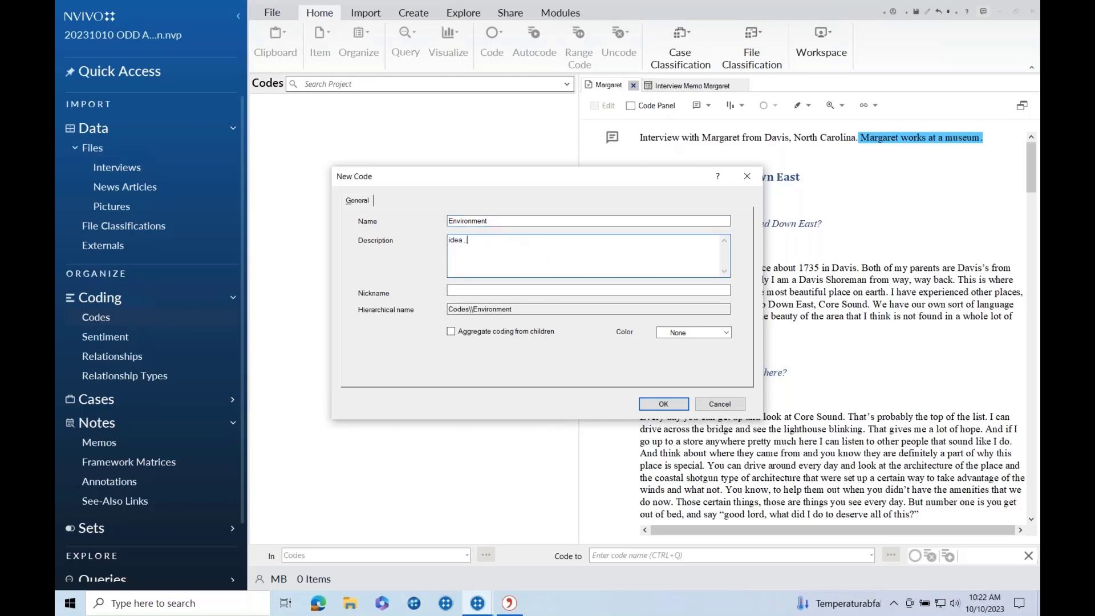
type(".tu")
left_click(725, 333)
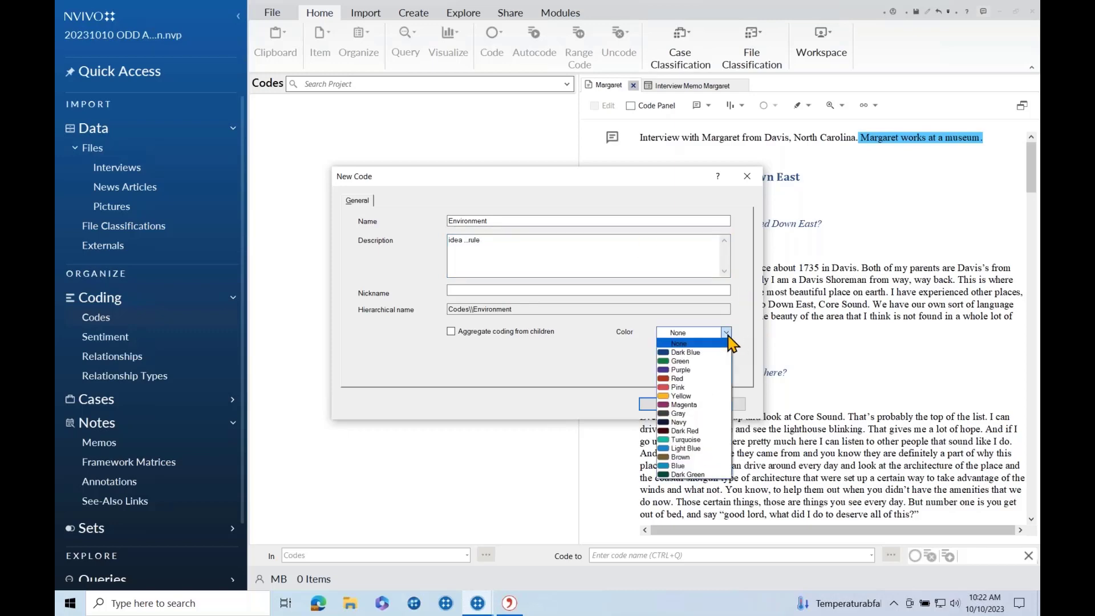
left_click(692, 360)
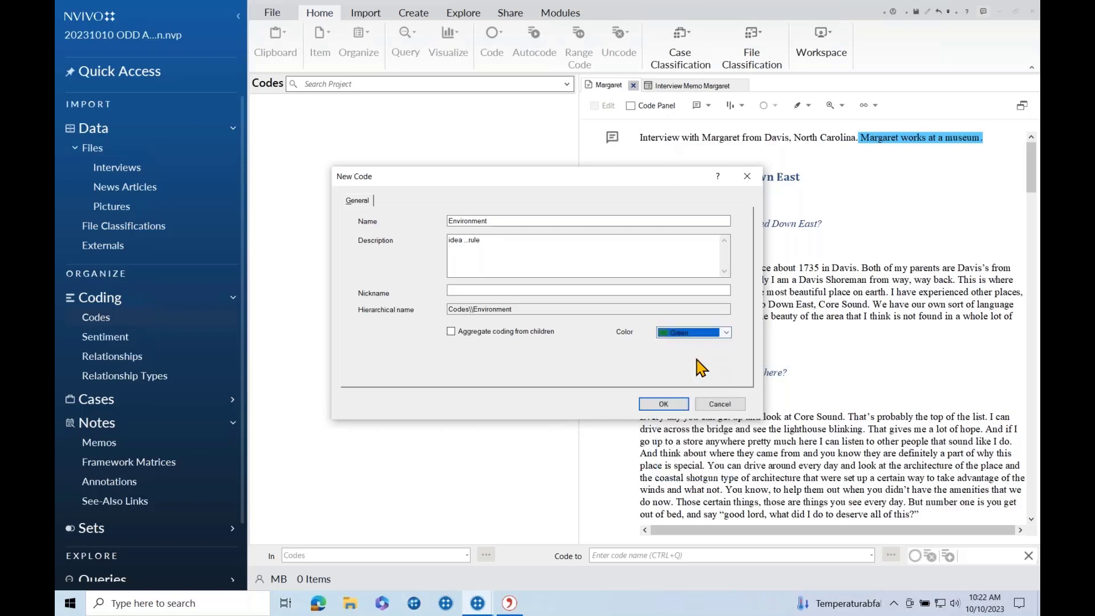
left_click(664, 403)
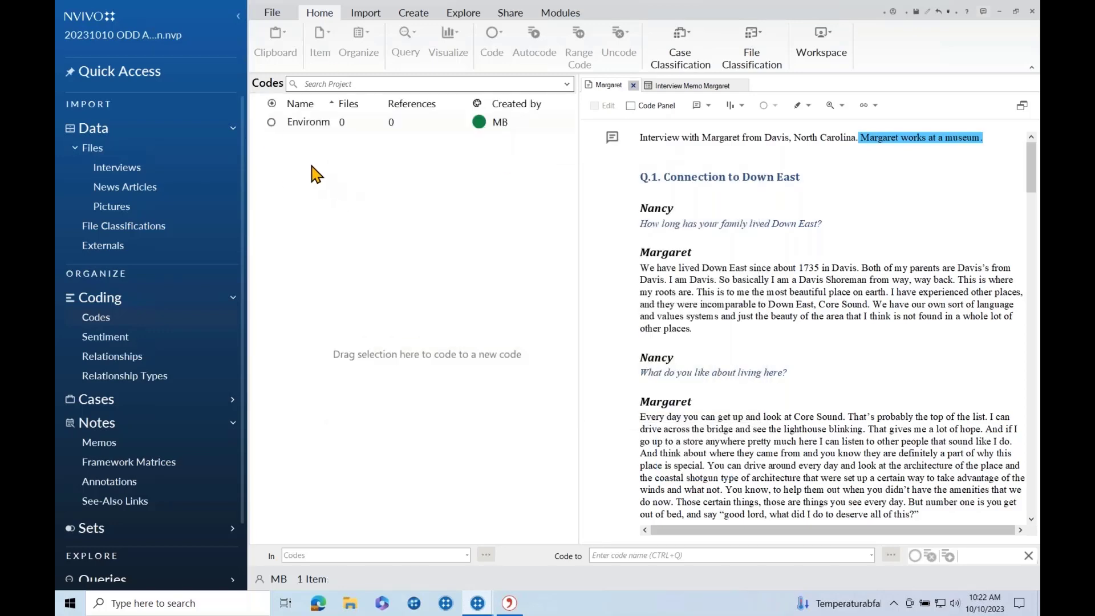
Create a pink Tourism code.
right_click(297, 164)
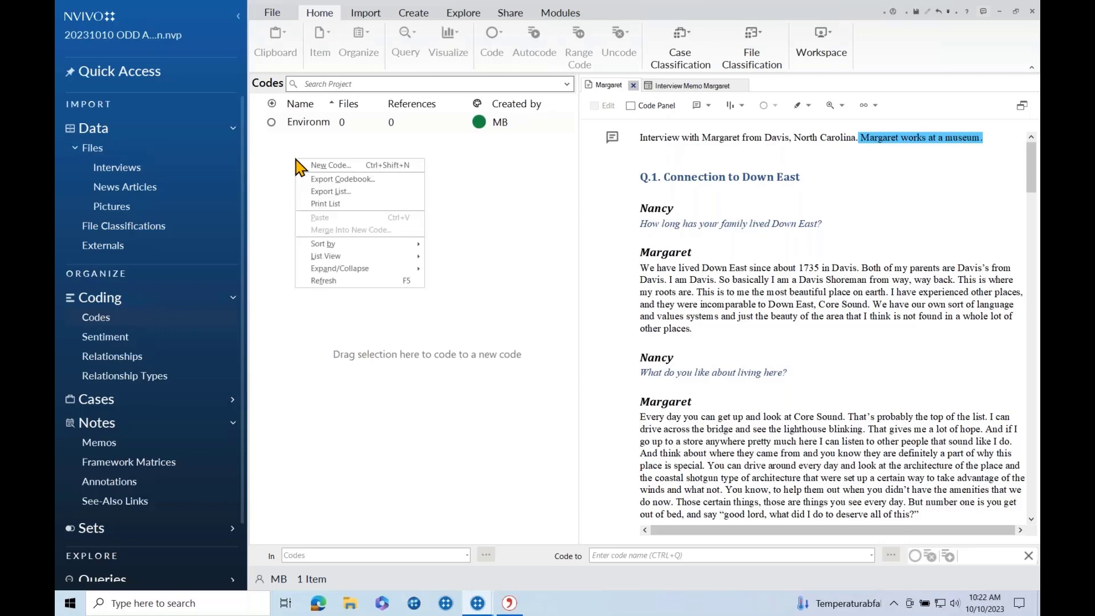
left_click(315, 167)
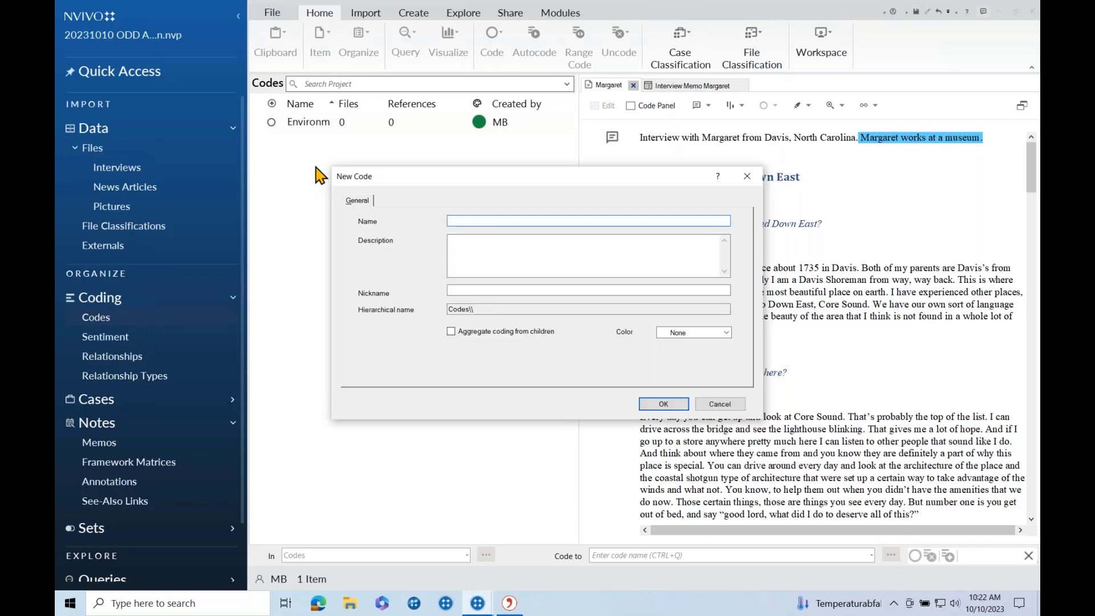
type("Tourism")
left_click(726, 332)
left_click(690, 386)
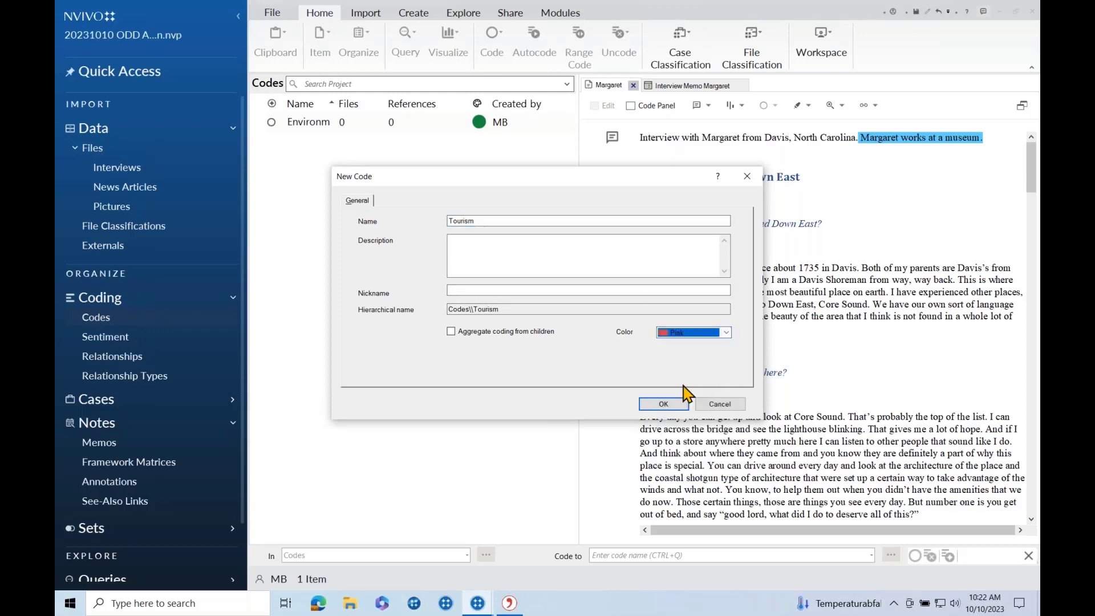
left_click(663, 403)
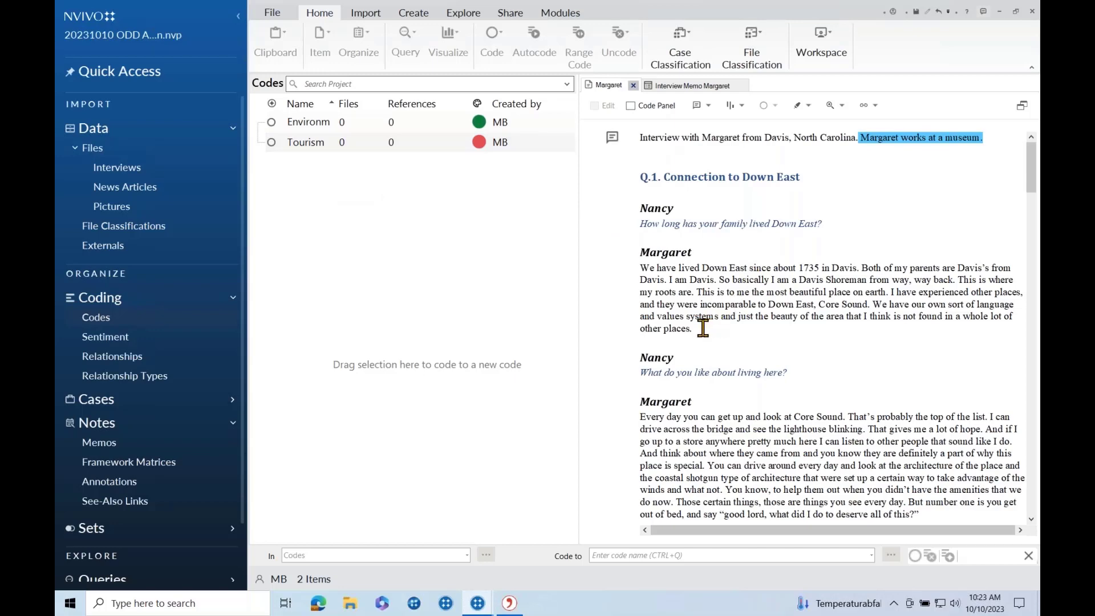
Code the 'Down East since 1735' answer to Environment and the Core Sound answer to Tourism.
left_click_drag(695, 329, 640, 267)
left_click_drag(682, 304, 452, 128)
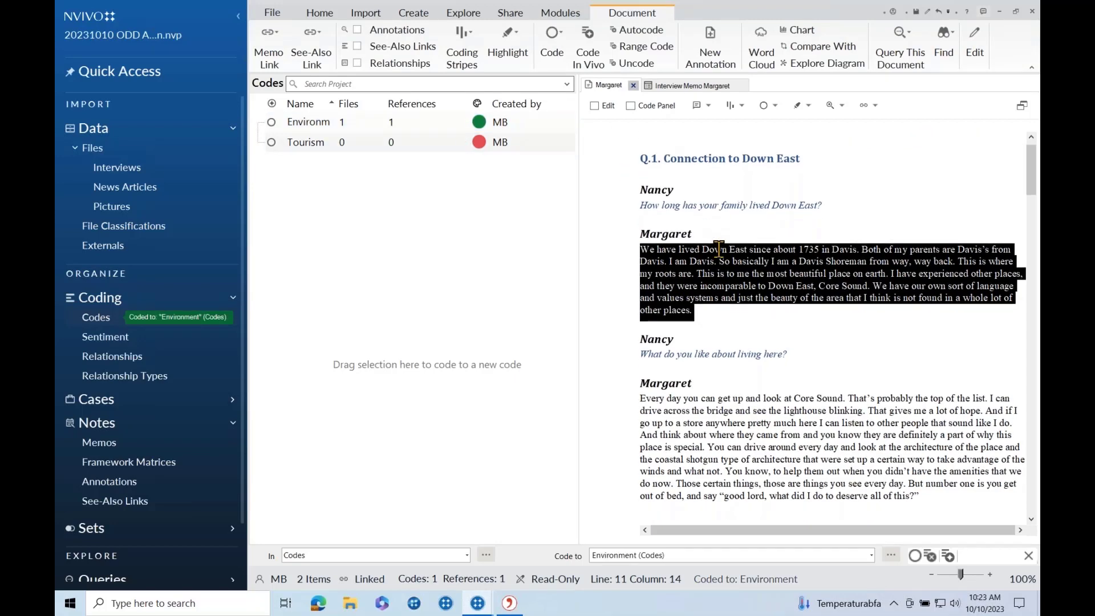
scroll(718, 249, "down", 3)
left_click(928, 326)
left_click_drag(929, 326, 633, 217)
left_click_drag(701, 270, 451, 142)
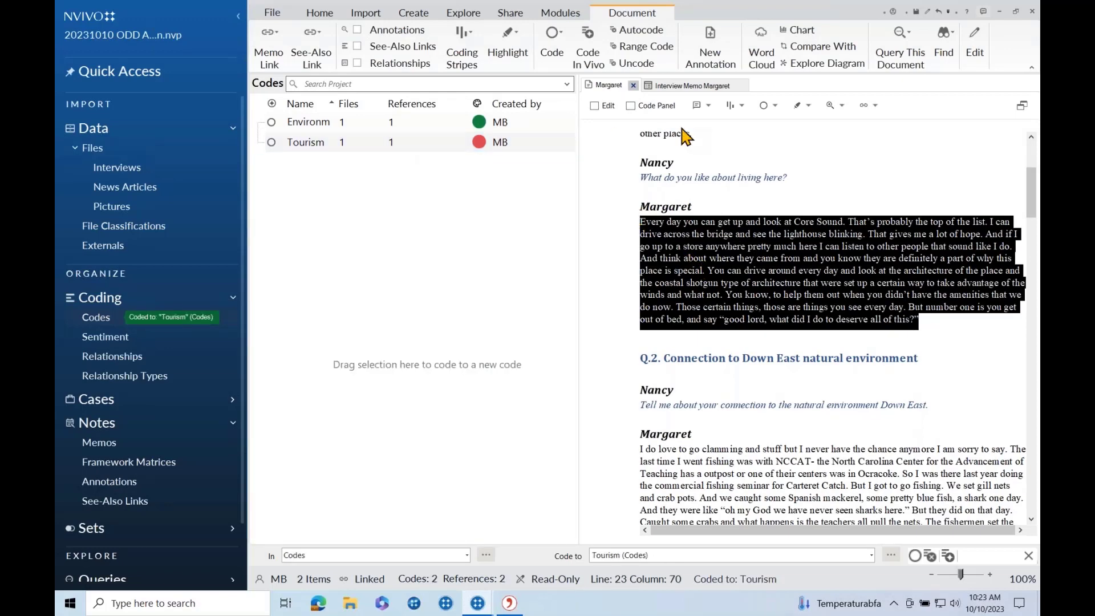
Using the Code Panel with the sidebar collapsed, code the clamming answer to Environment.
left_click(631, 107)
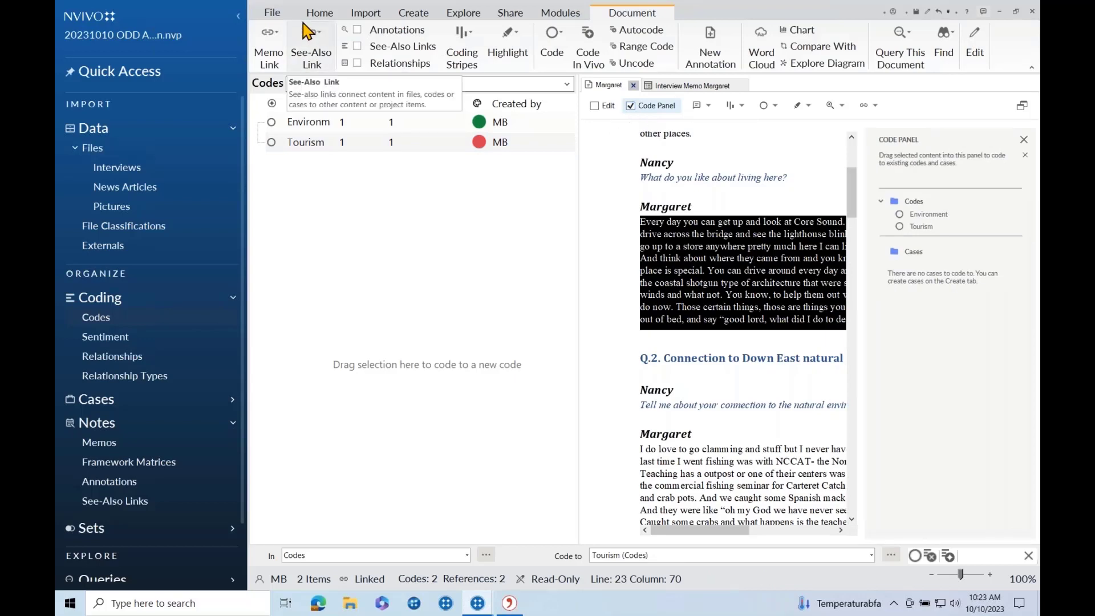
left_click(239, 24)
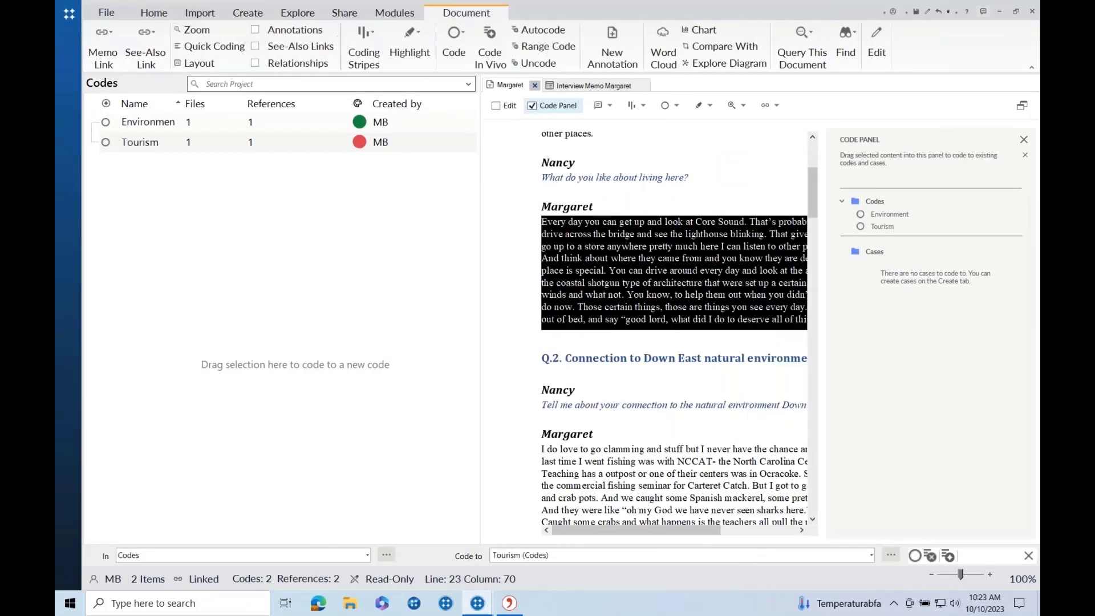
left_click(576, 385)
scroll(581, 433, "down", 3)
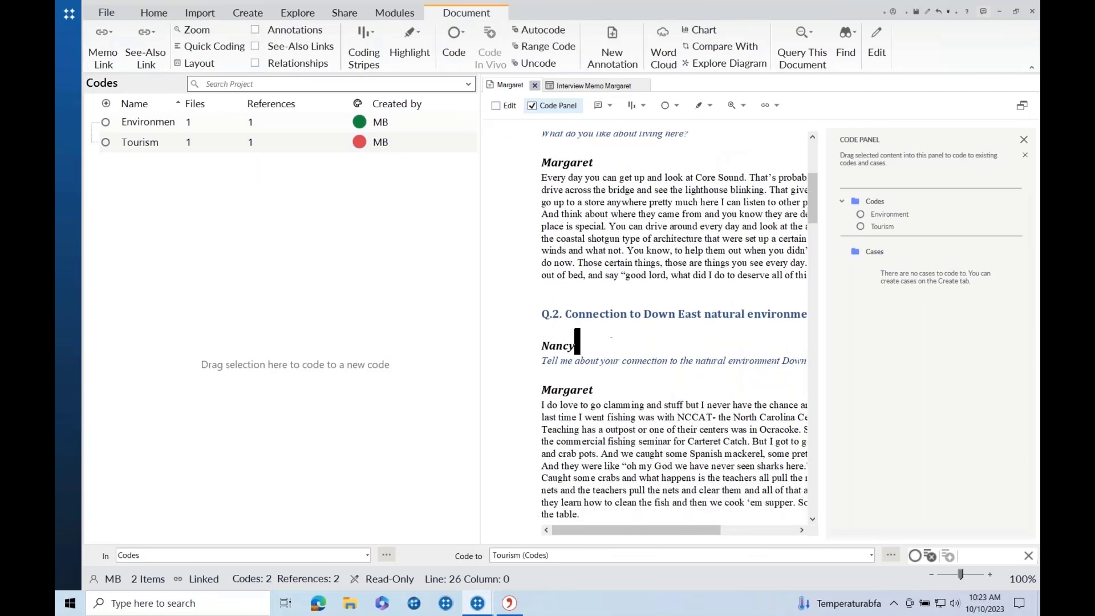
left_click_drag(582, 457, 529, 335)
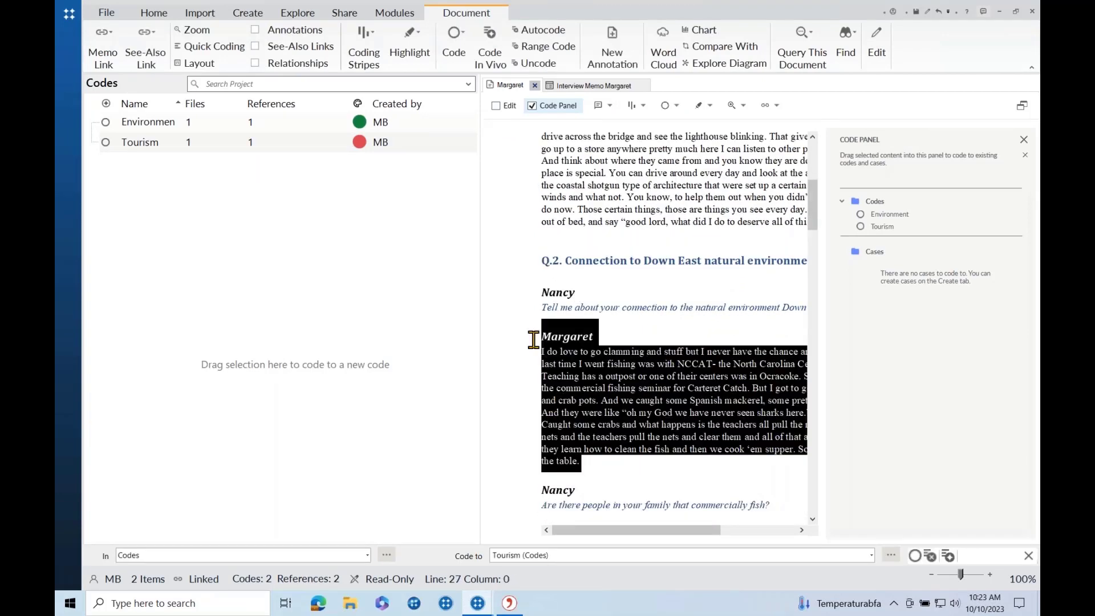
left_click(578, 412)
left_click_drag(582, 460, 541, 349)
left_click_drag(604, 381, 881, 213)
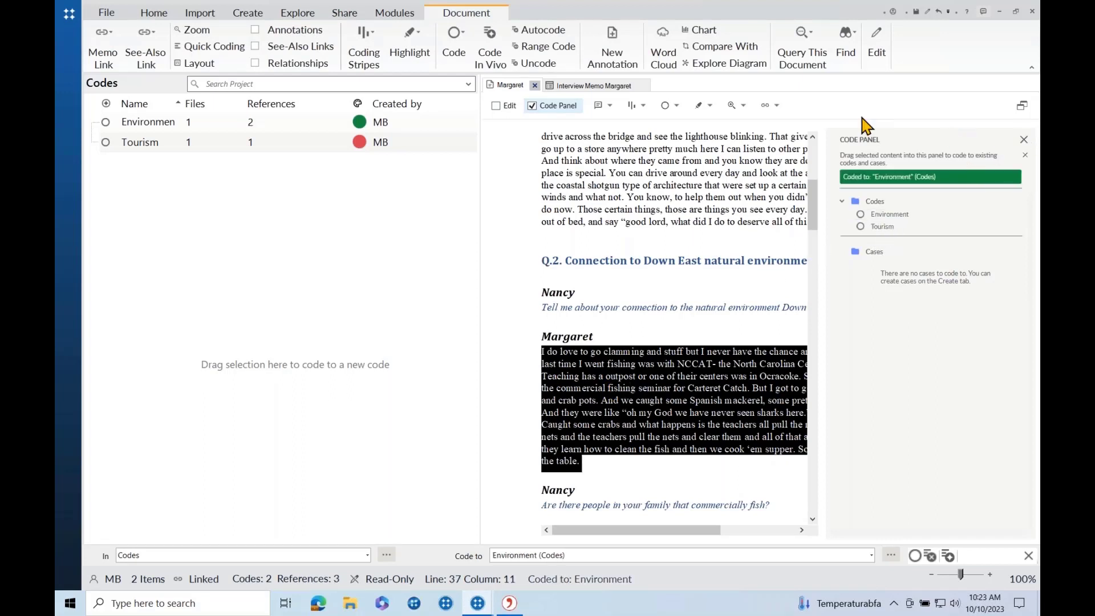
left_click(531, 105)
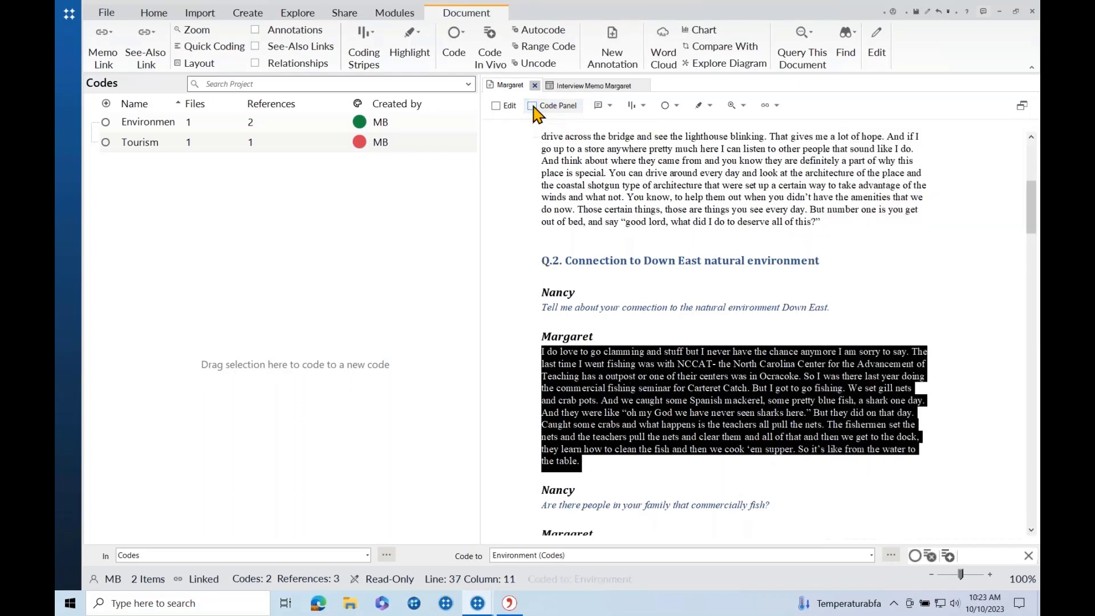
left_click(747, 247)
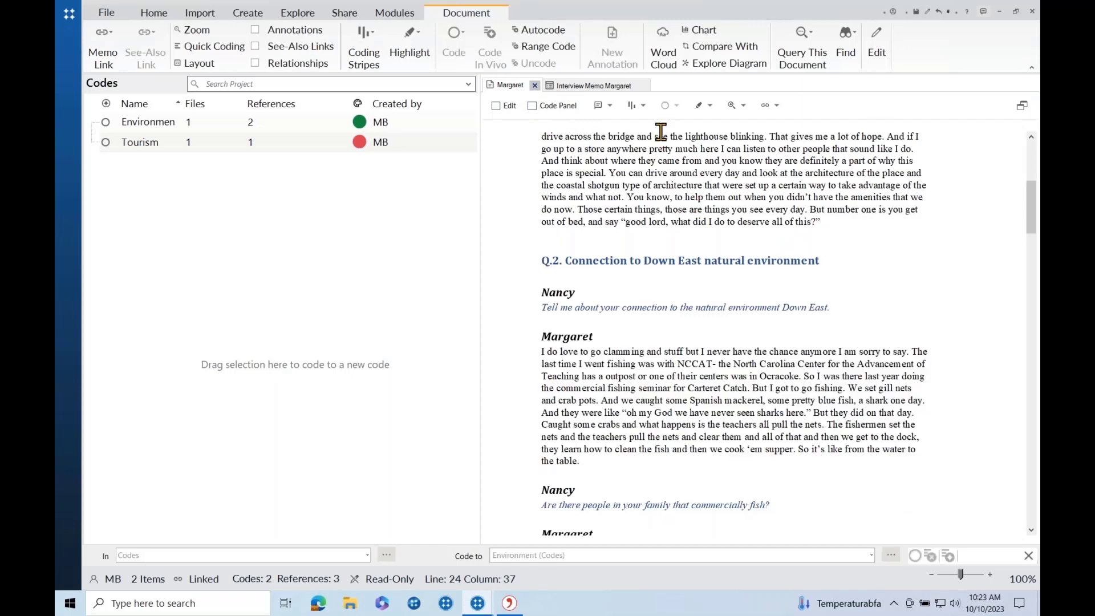
Show coding stripes for Recently Coded passages, coloured by each code's Item Colors.
left_click(644, 105)
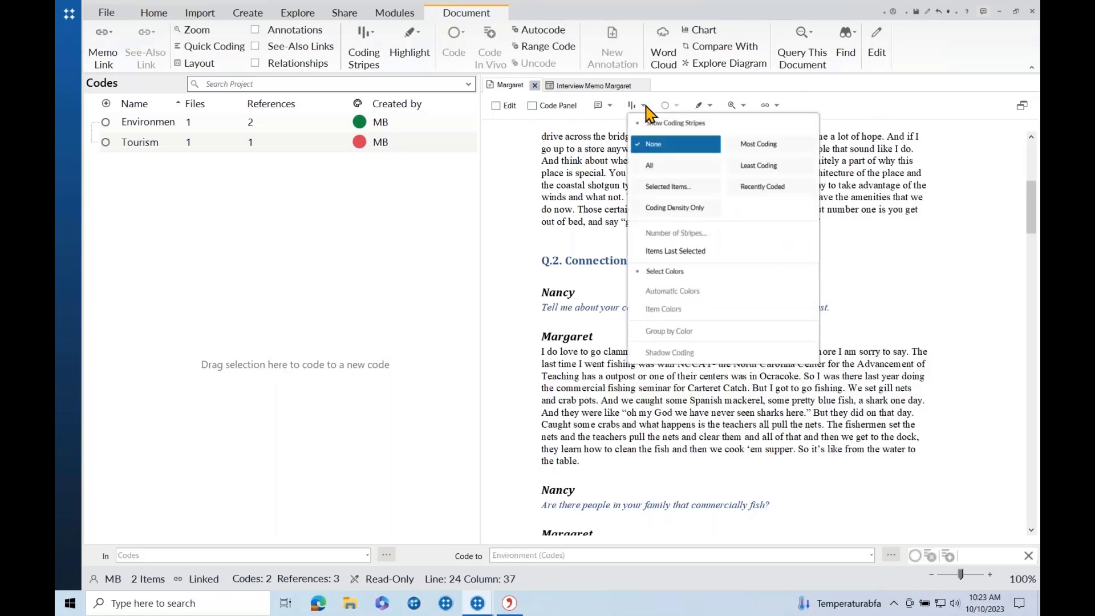
left_click(739, 191)
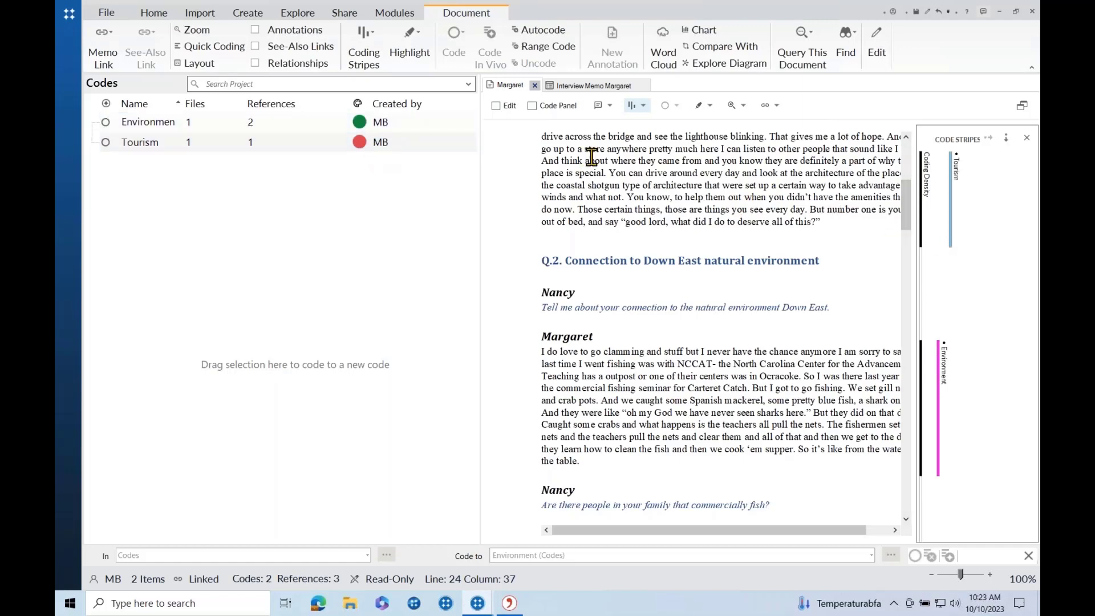
left_click(641, 106)
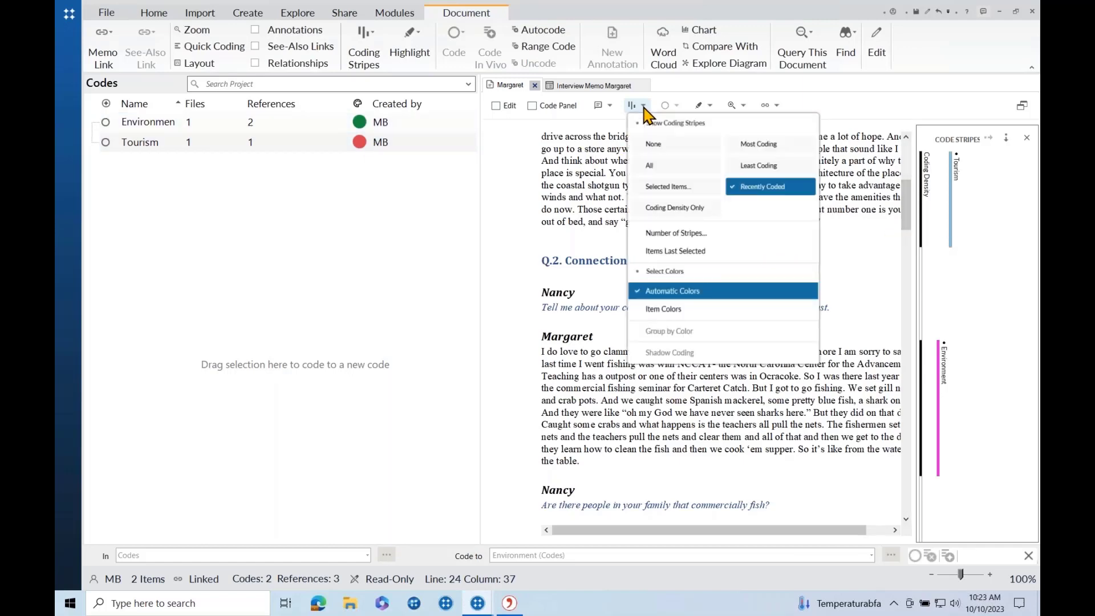
left_click(662, 309)
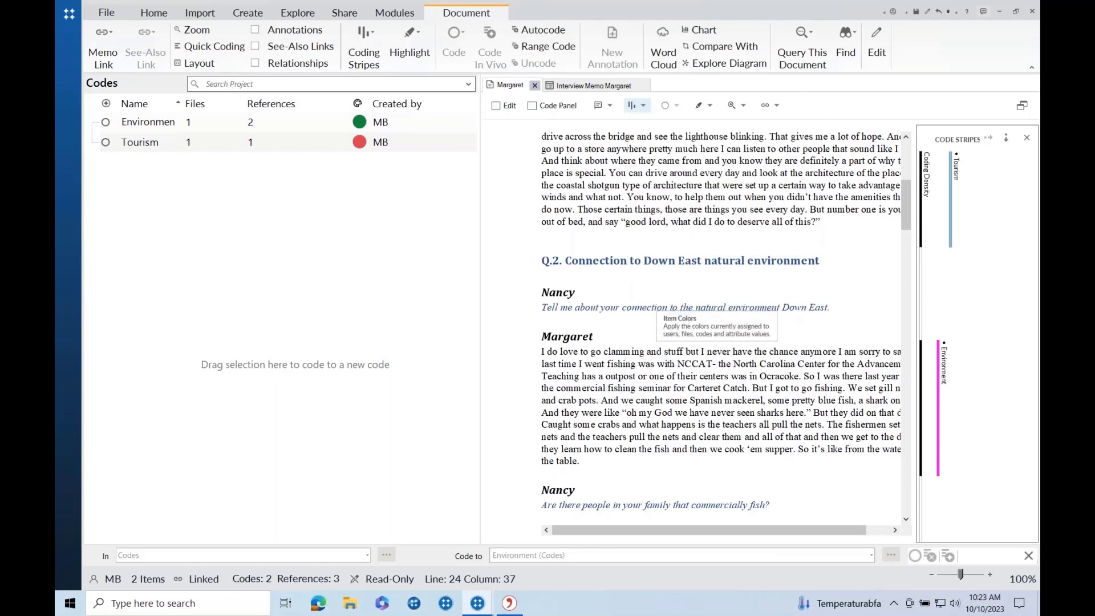
Highlight the Tourism and Environment passages via their stripes, then place the caret in the next answer.
left_click(951, 244)
scroll(836, 255, "up", 5)
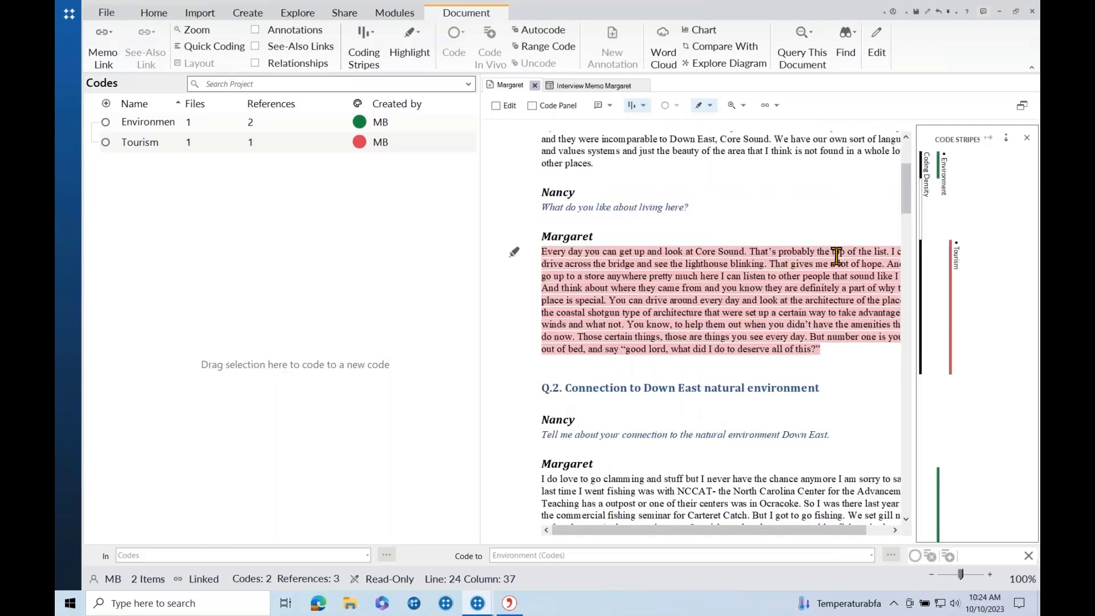
scroll(836, 255, "down", 1)
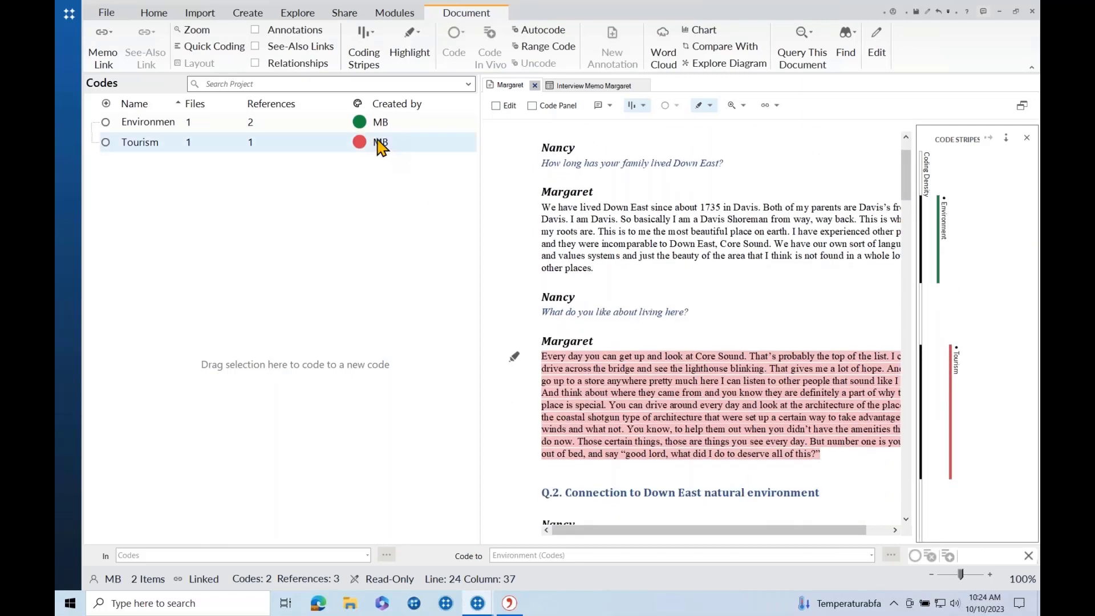
left_click(941, 245)
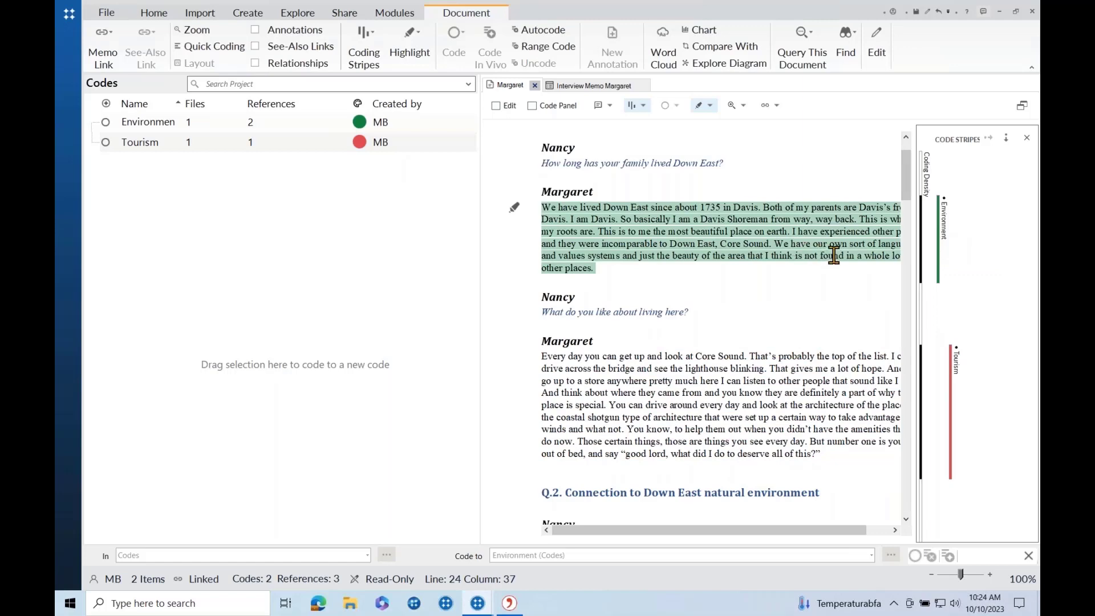
scroll(790, 227, "down", 1)
scroll(789, 227, "down", 6)
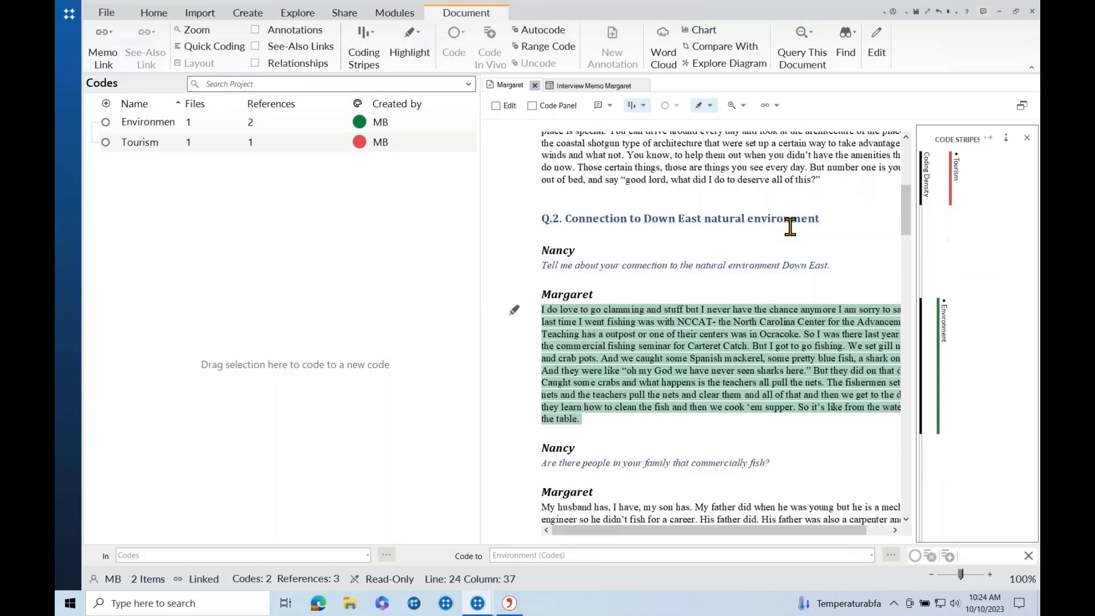
left_click(693, 382)
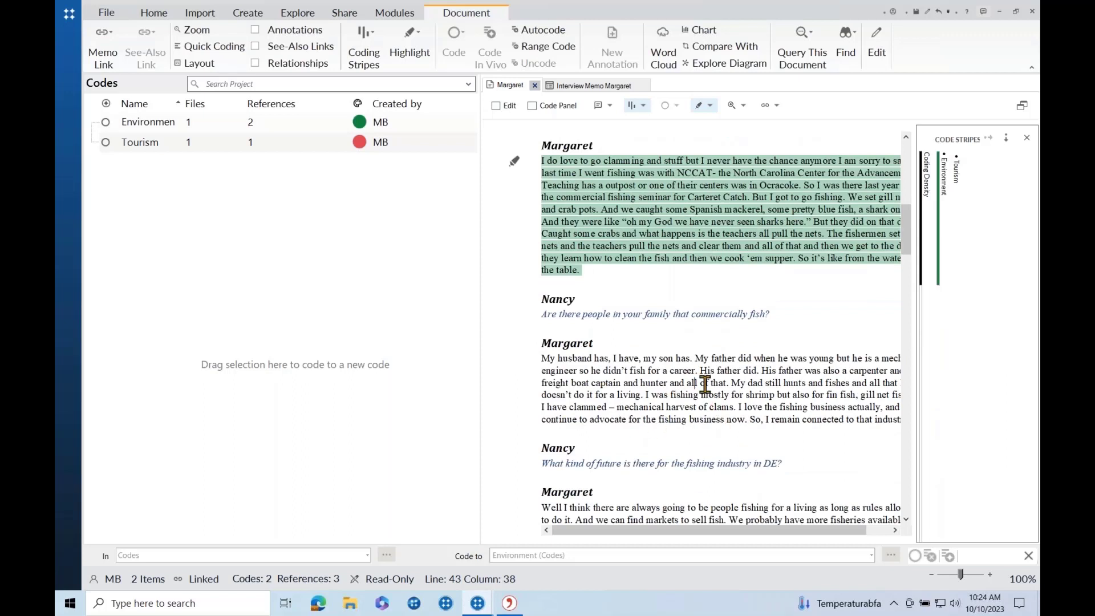
Code the opening lines about family members who fish to Tourism from Recent Codes.
left_click_drag(730, 383, 542, 358)
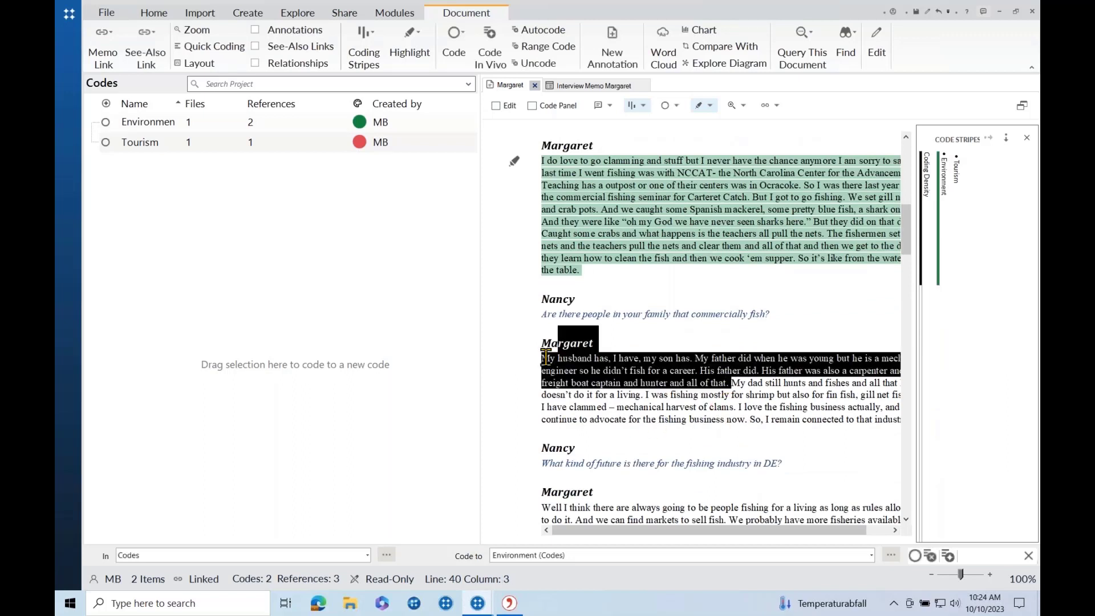
right_click(593, 369)
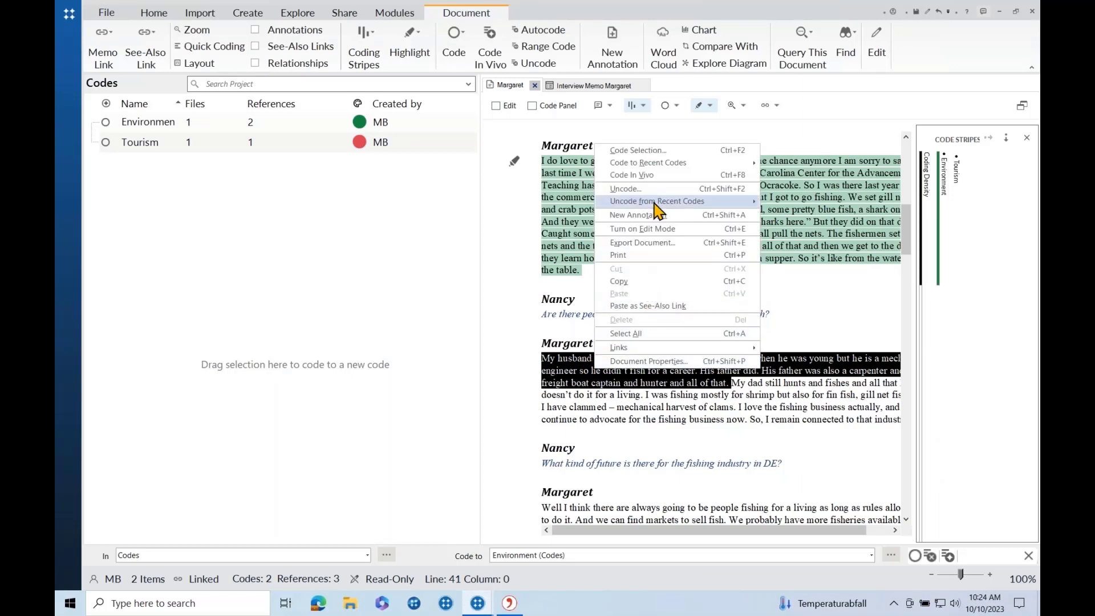
mouse_move(650, 165)
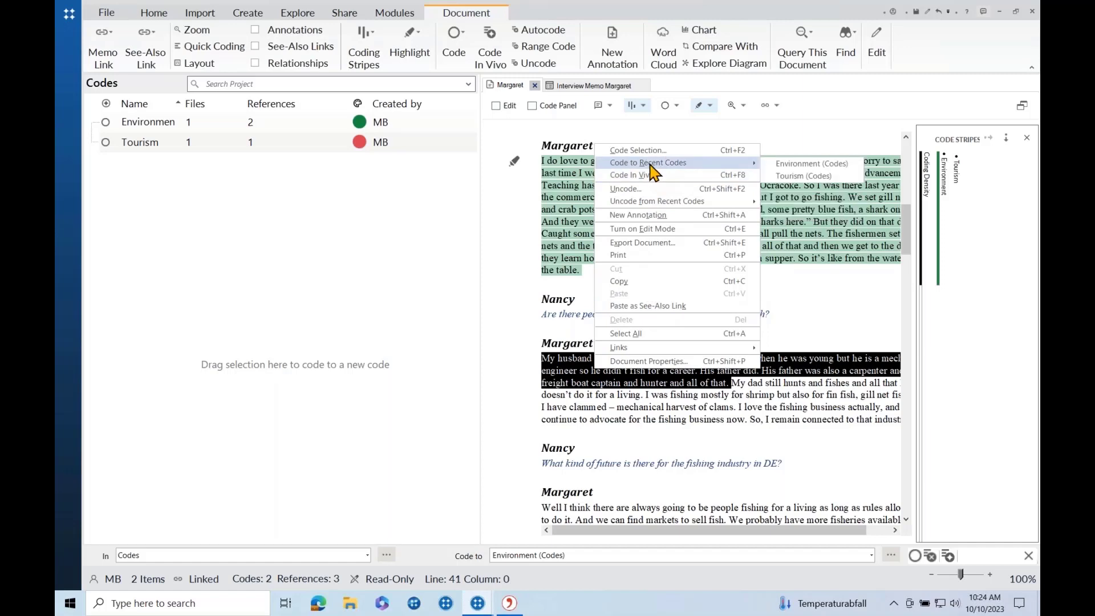
left_click(782, 177)
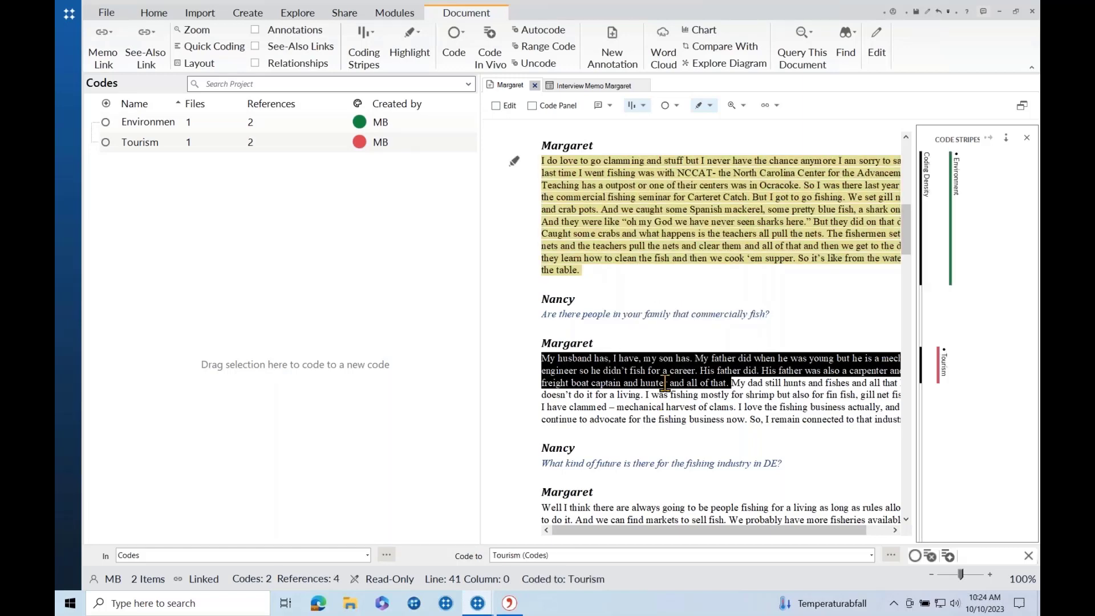
scroll(664, 383, "down", 3)
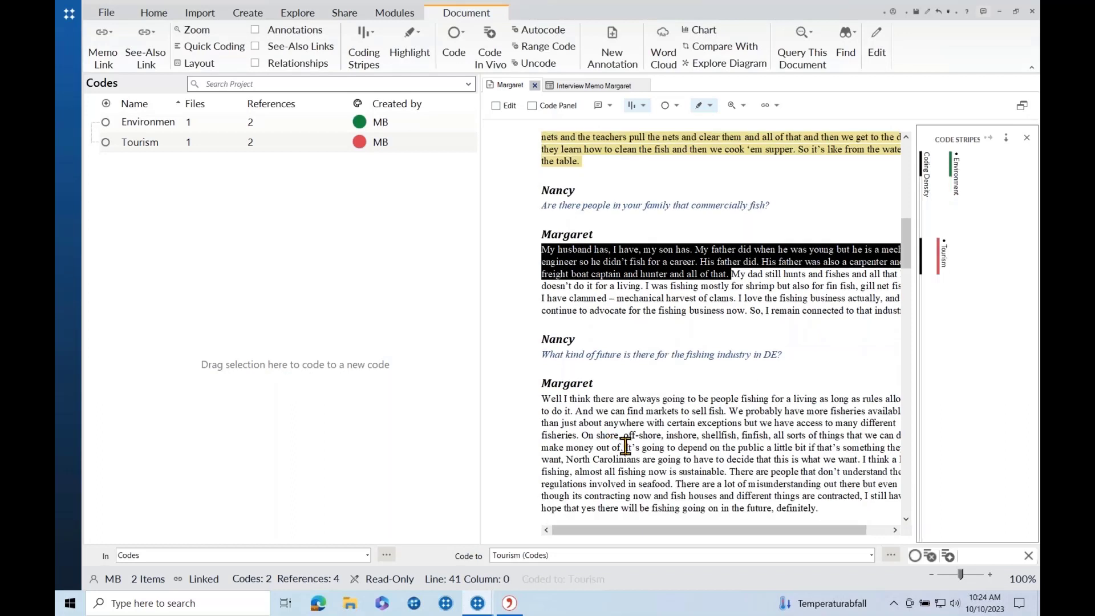
Code the opening of the fishing-industry-future answer to both Environment and Tourism via Code Selection.
left_click_drag(622, 447, 541, 399)
right_click(571, 413)
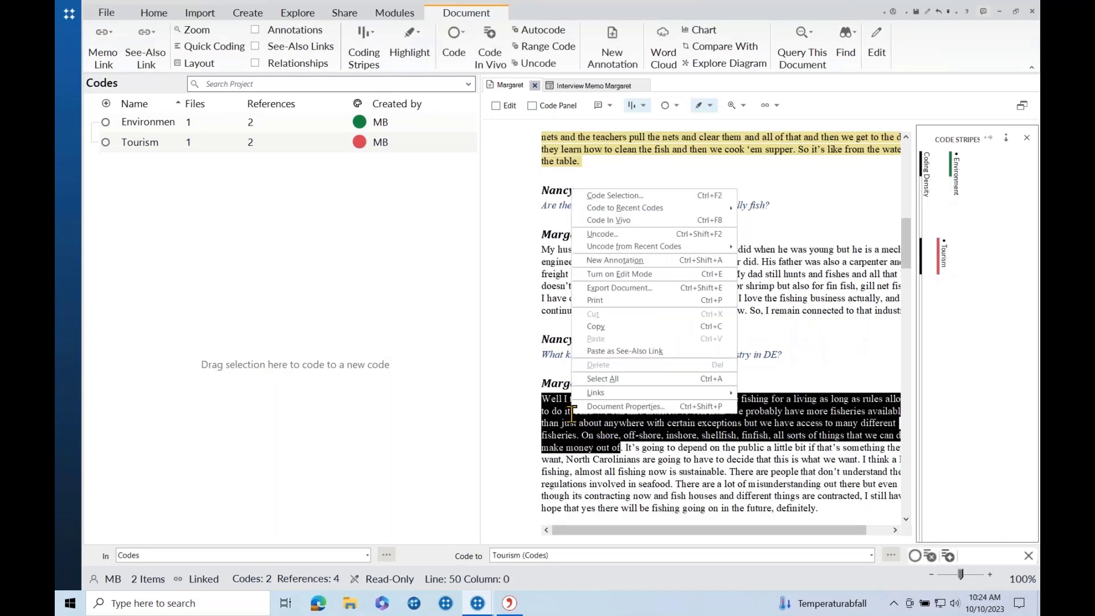
left_click(607, 196)
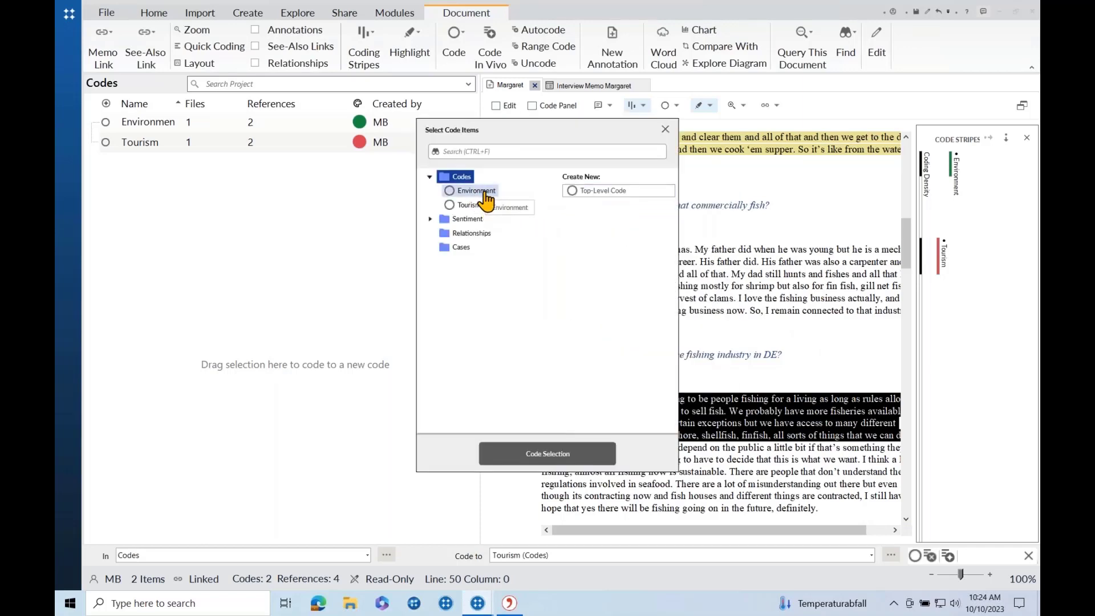
left_click(484, 192)
left_click(479, 204, "ctrl")
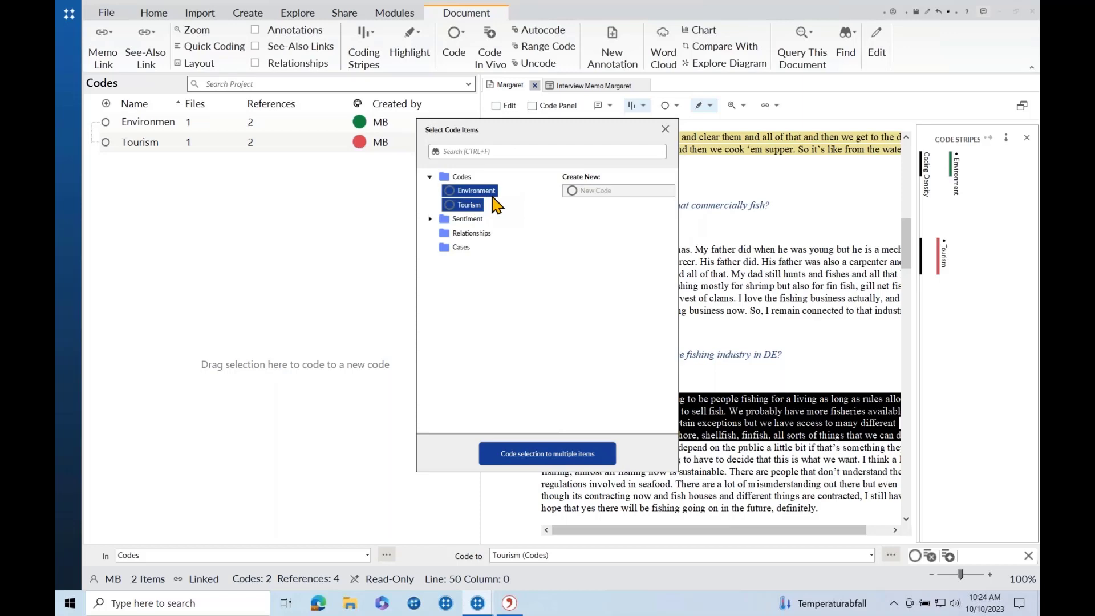
left_click(546, 454)
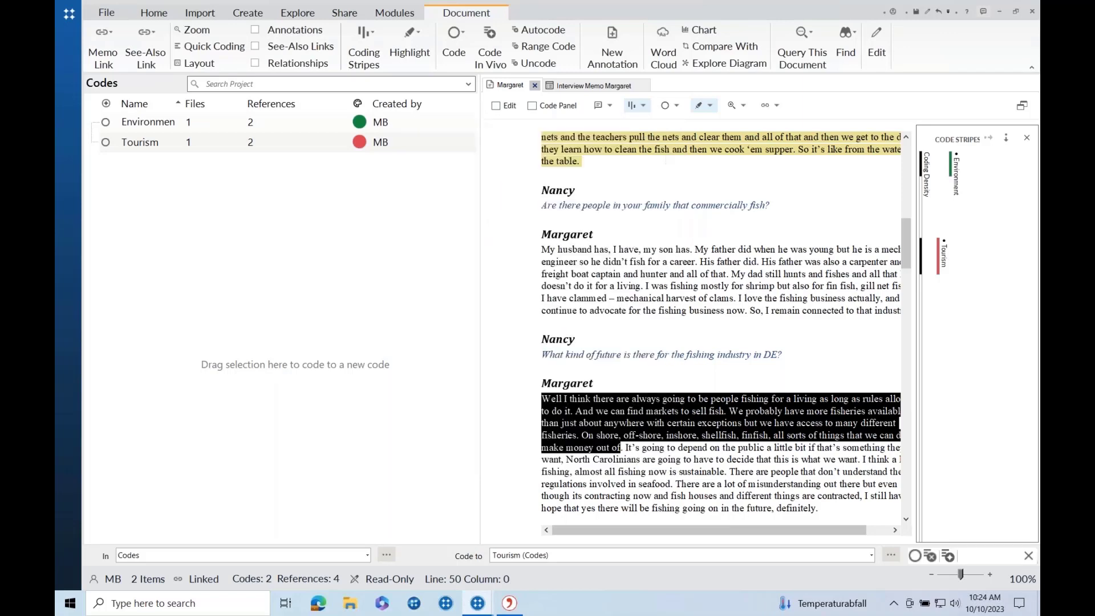
left_click(675, 373)
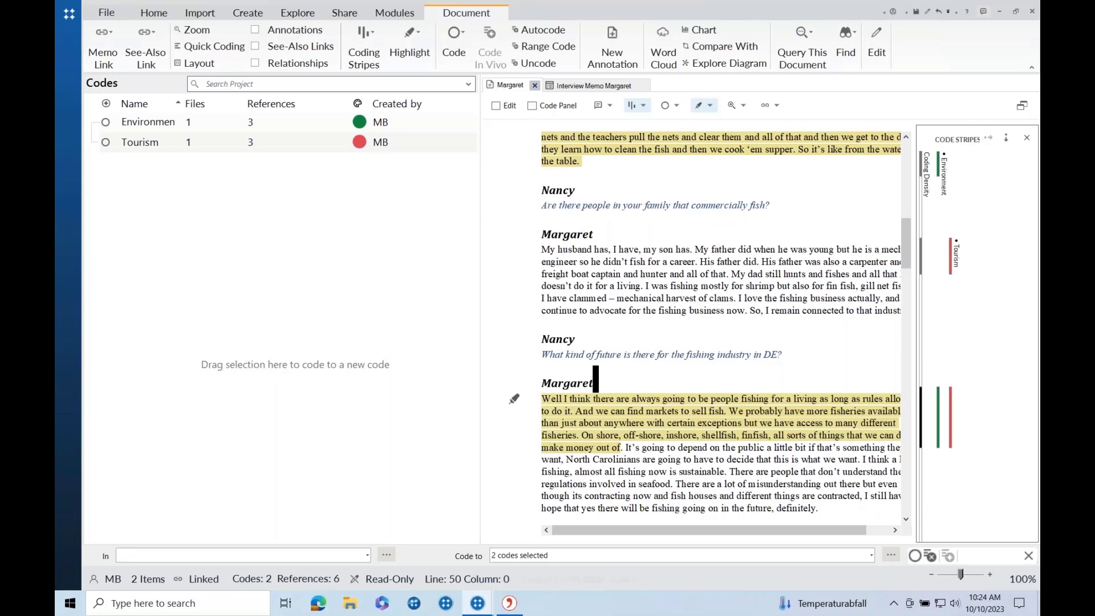
scroll(801, 426, "down", 3)
scroll(801, 426, "right", 1)
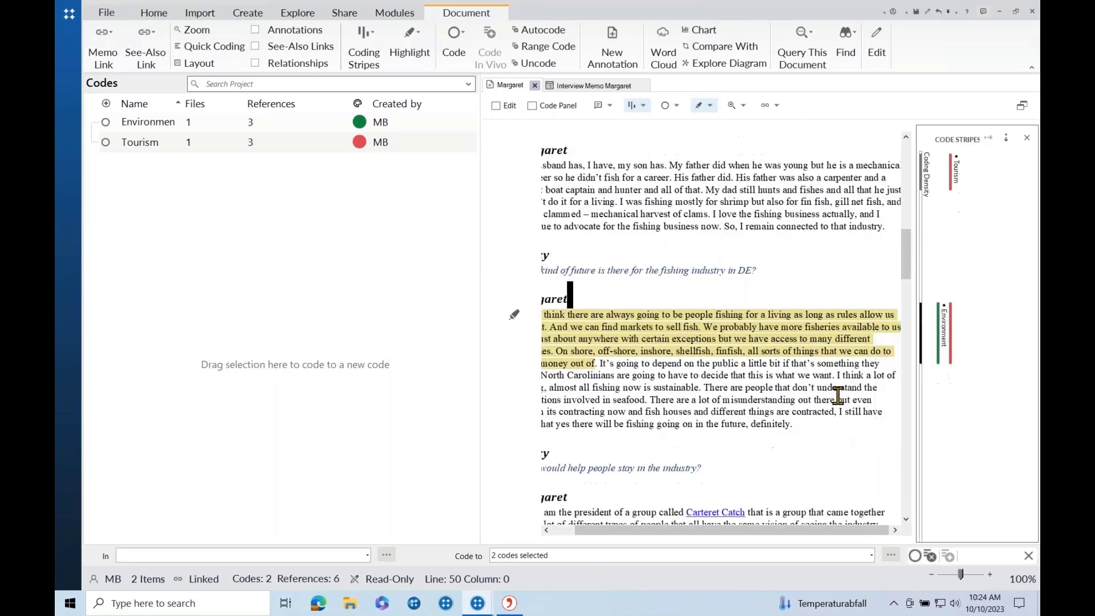
Cancel coding the rest of the interviewee's answer, then widen the navigation pane.
left_click_drag(801, 426, 652, 395)
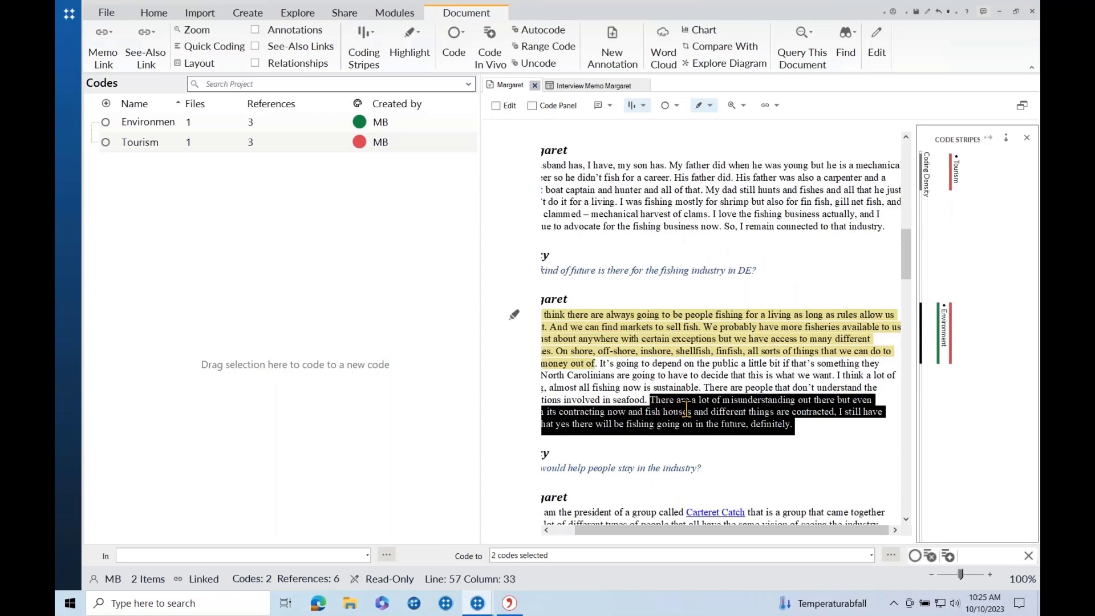
right_click(687, 408)
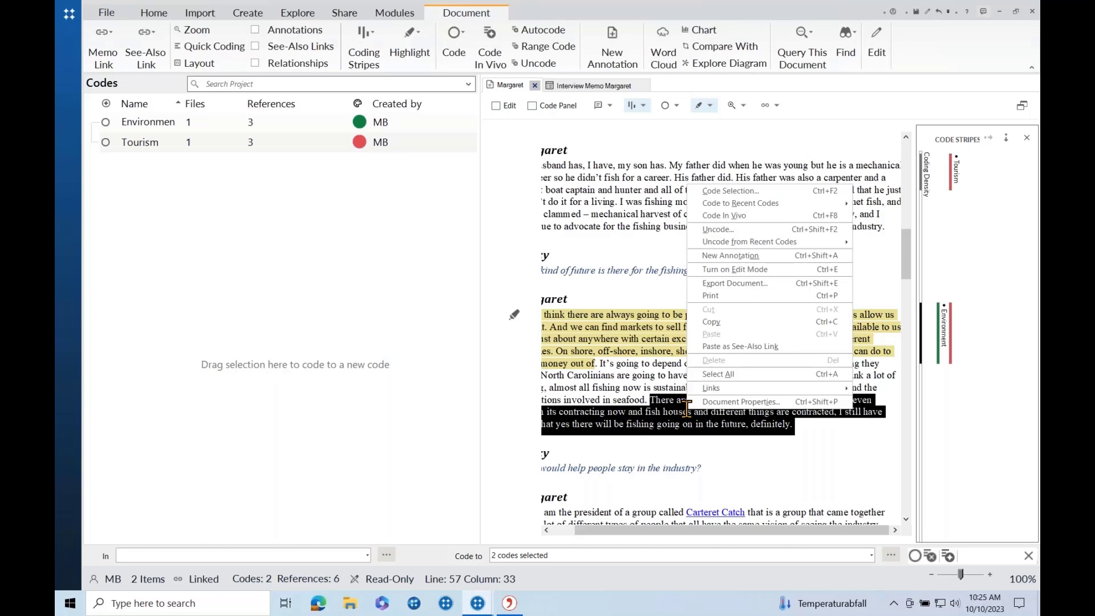
left_click(716, 191)
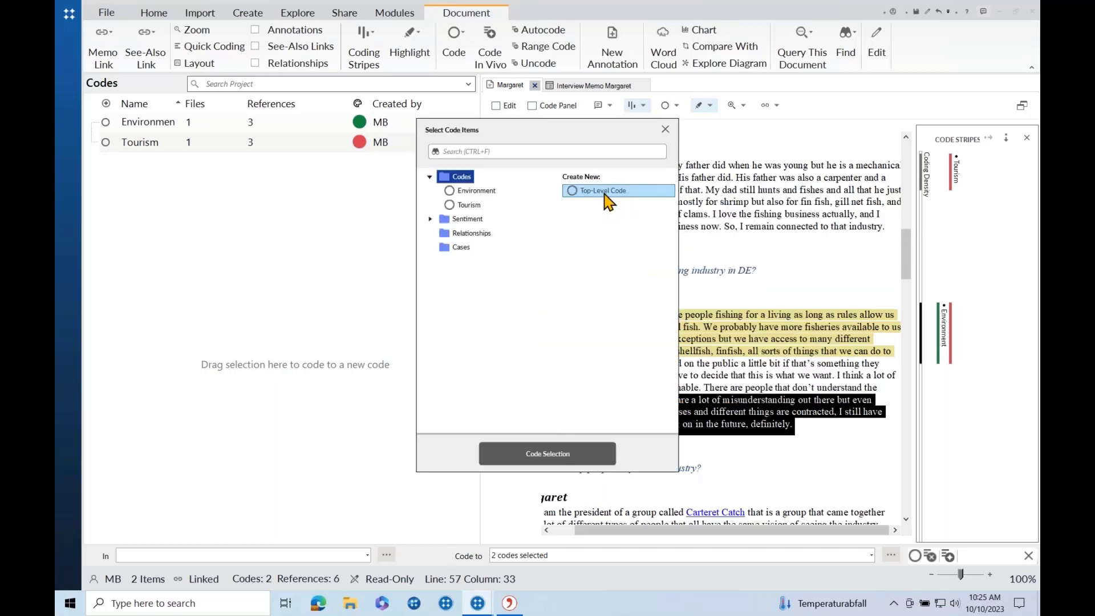
left_click(665, 130)
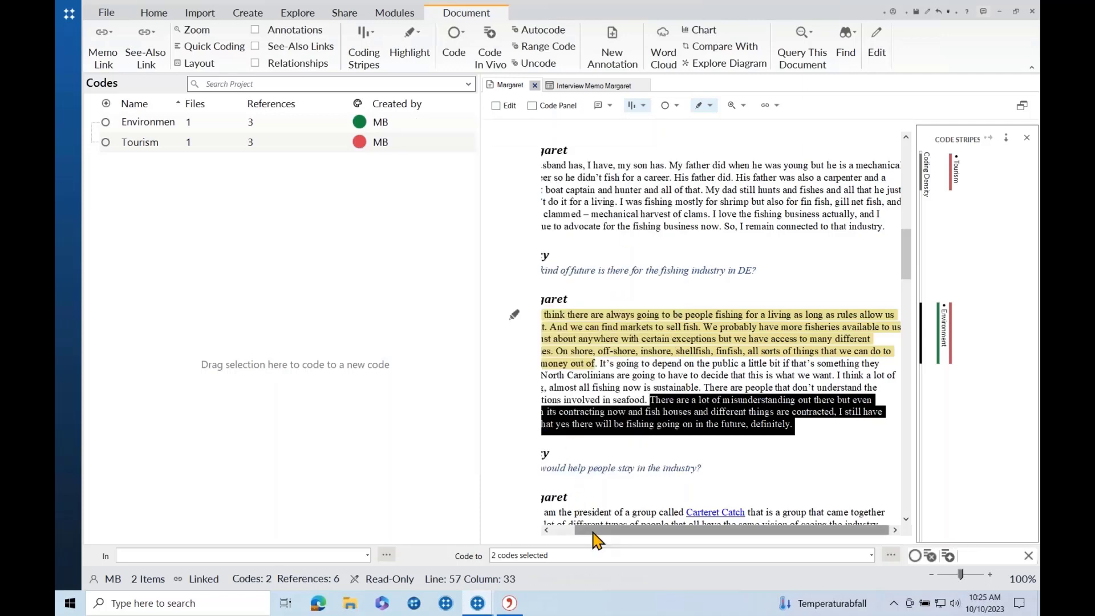
left_click_drag(593, 533, 423, 487)
left_click_drag(580, 530, 484, 529)
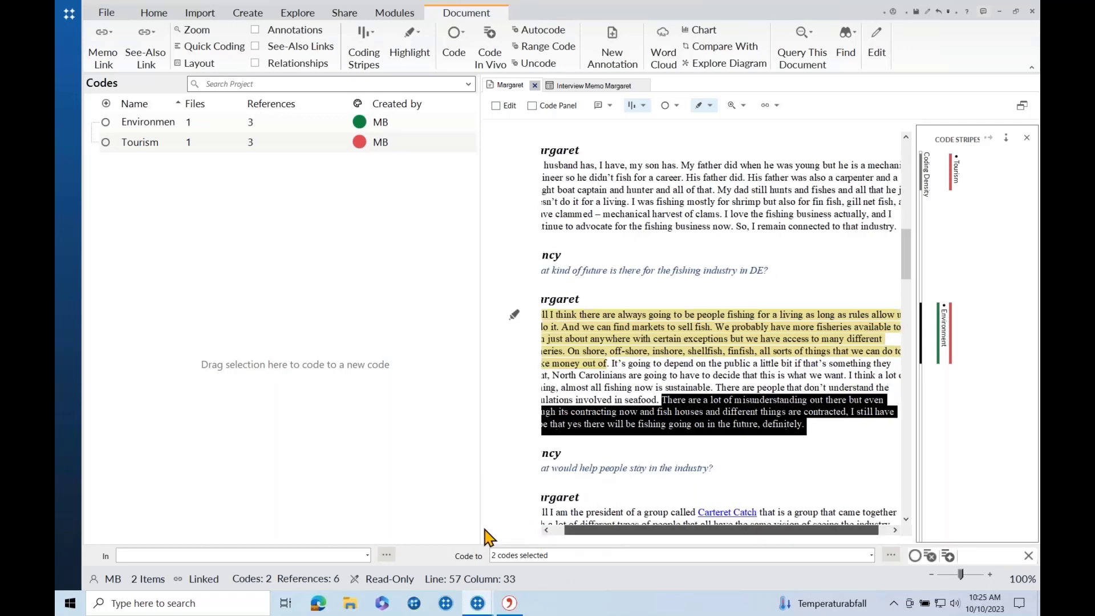
Open the 'Fishermen spread shells to restore habitat' article from News Articles.
left_click(69, 86)
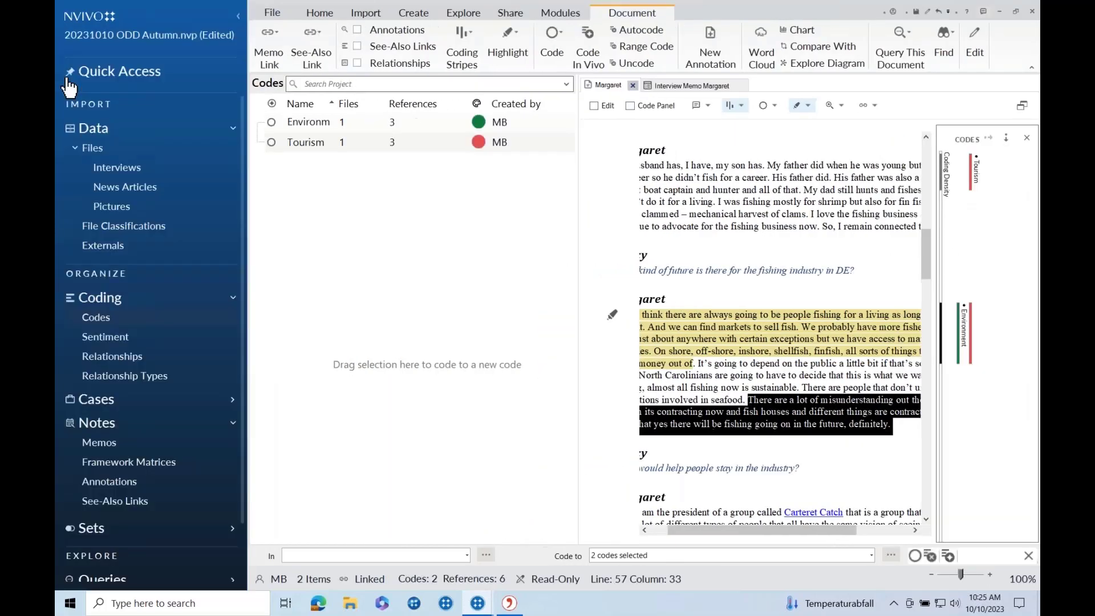
left_click(133, 193)
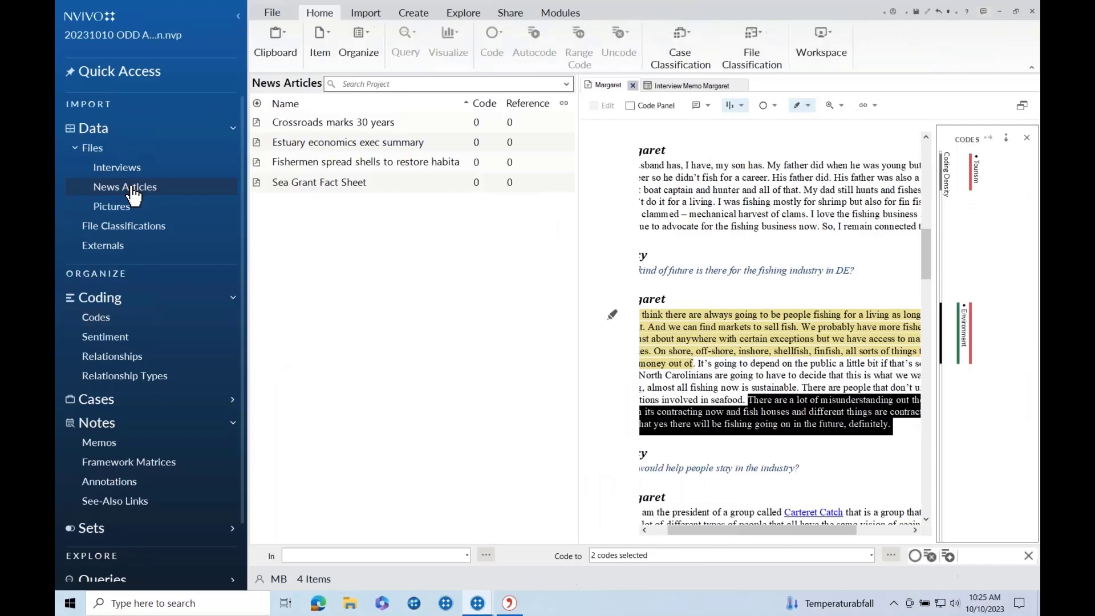
double_click(341, 166)
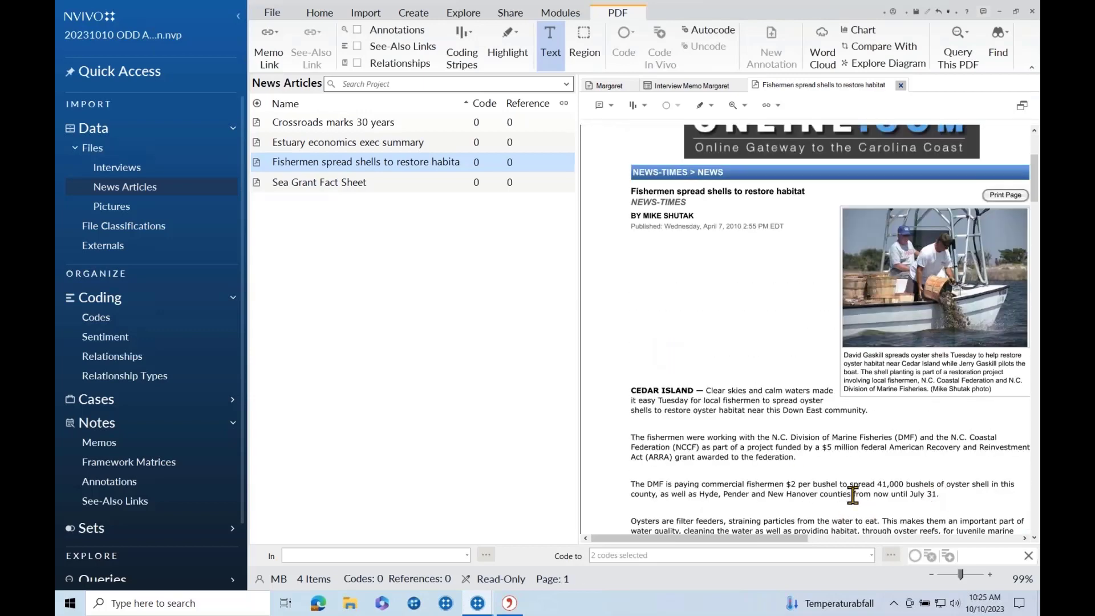
Code the paragraph about DMF paying fishermen per bushel to Environment.
left_click_drag(939, 493, 627, 483)
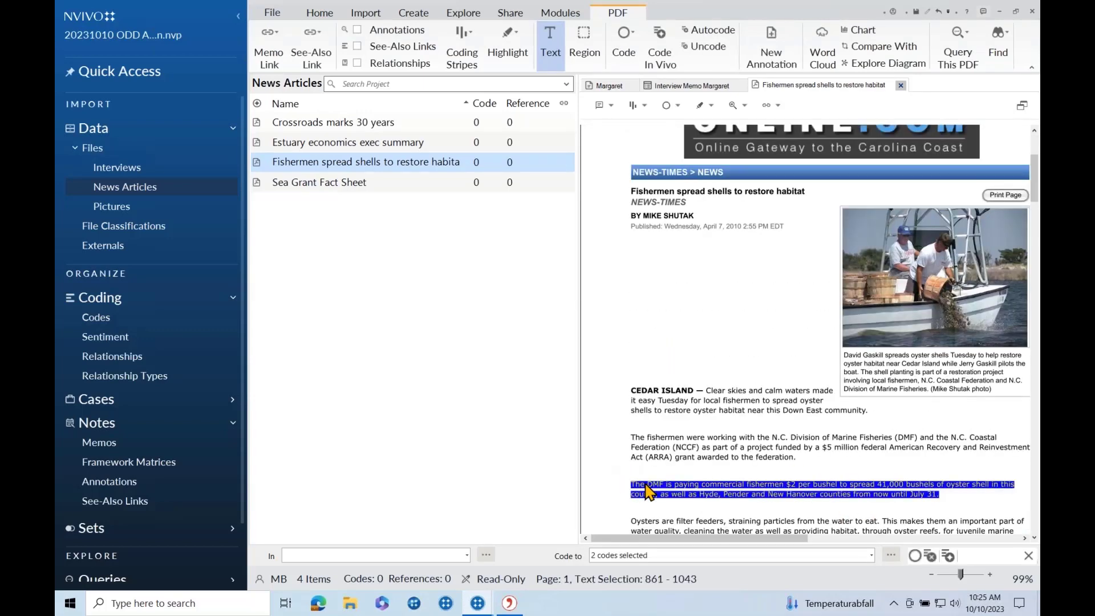
right_click(648, 491)
mouse_move(684, 424)
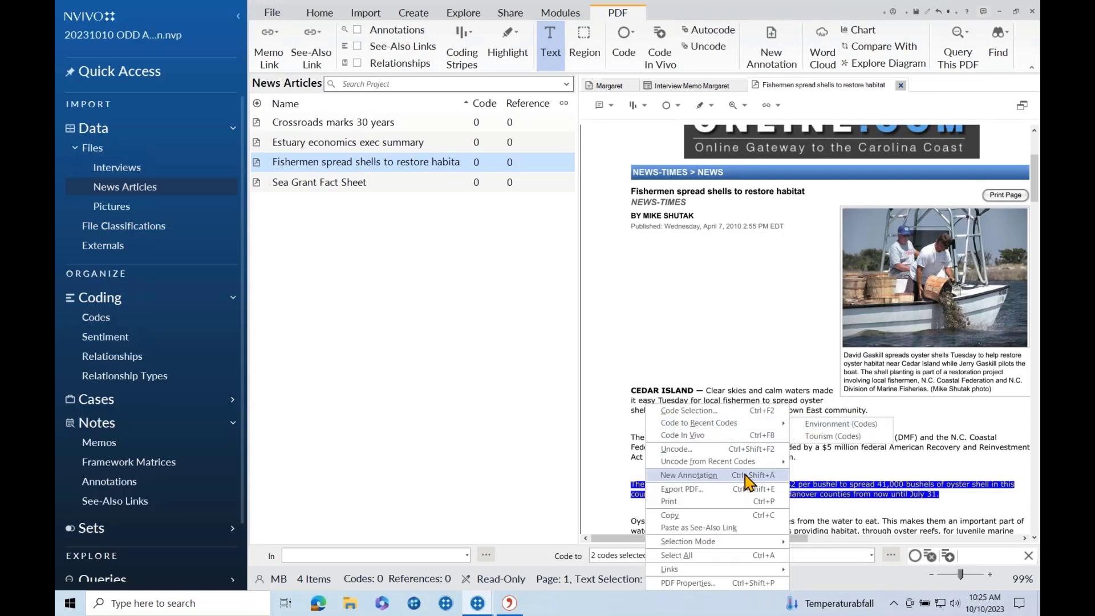
left_click(805, 424)
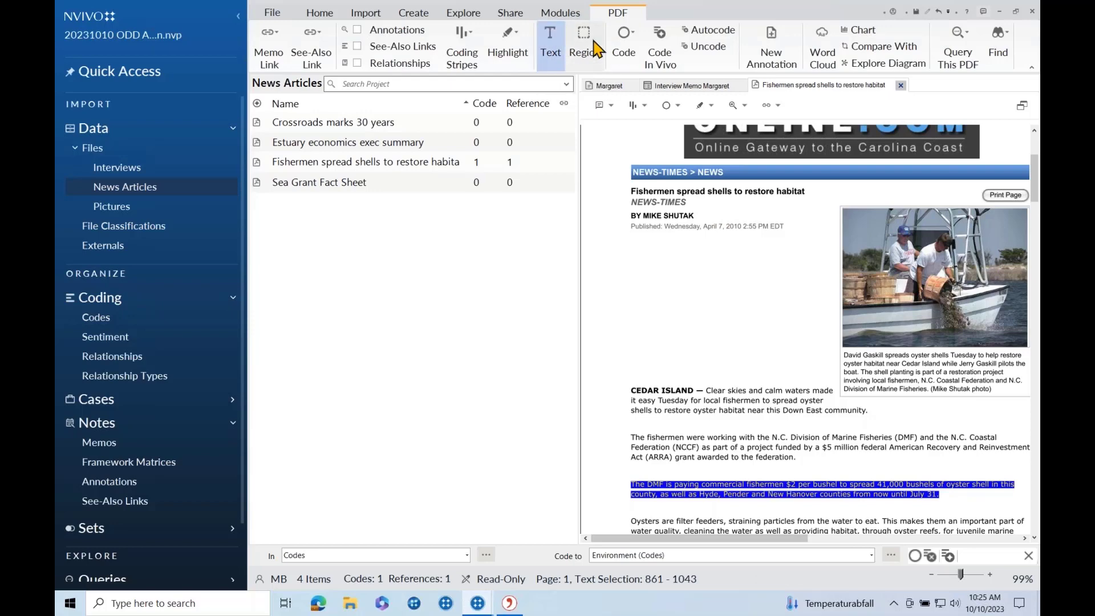
Code a rectangular region around the article's boat photo to Environment, returning to Codes.
left_click(584, 41)
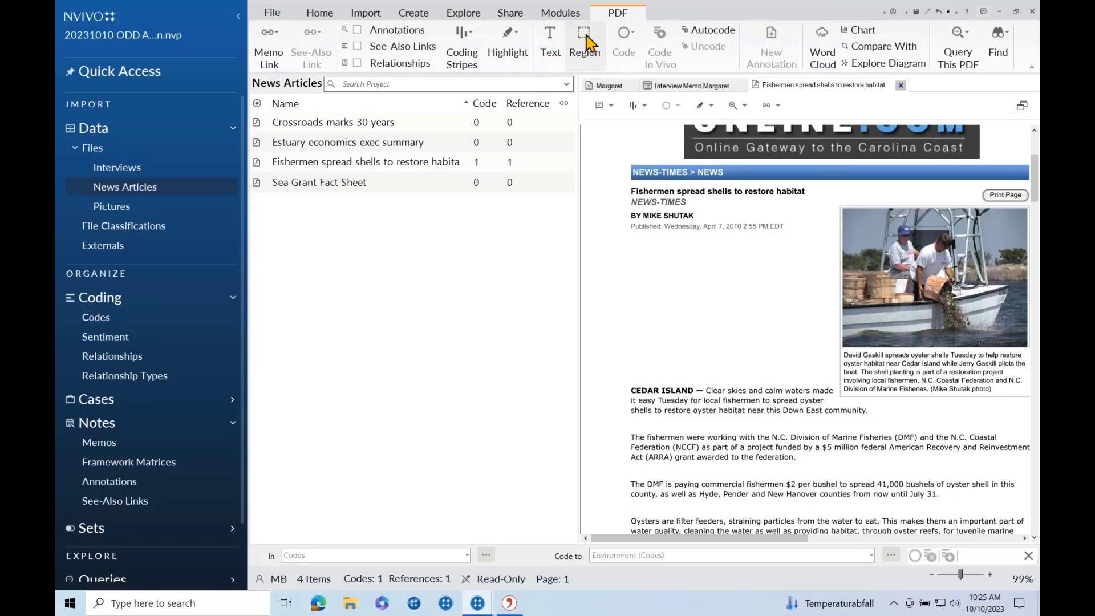
mouse_move(844, 209)
left_mouse_down()
mouse_move(973, 229)
mouse_move(1027, 346)
left_mouse_up()
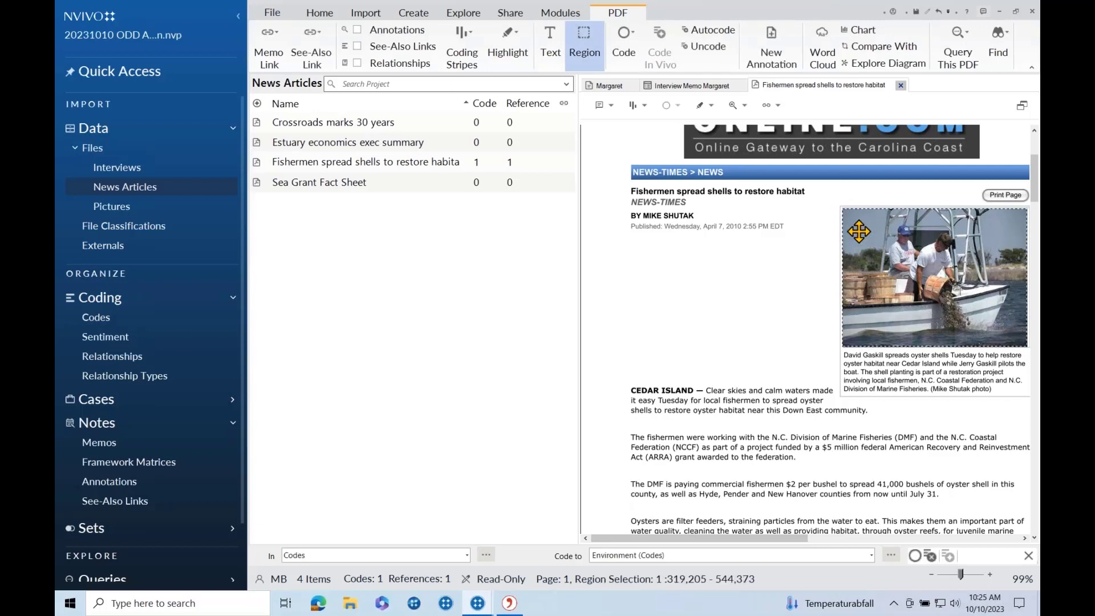
right_click(925, 272)
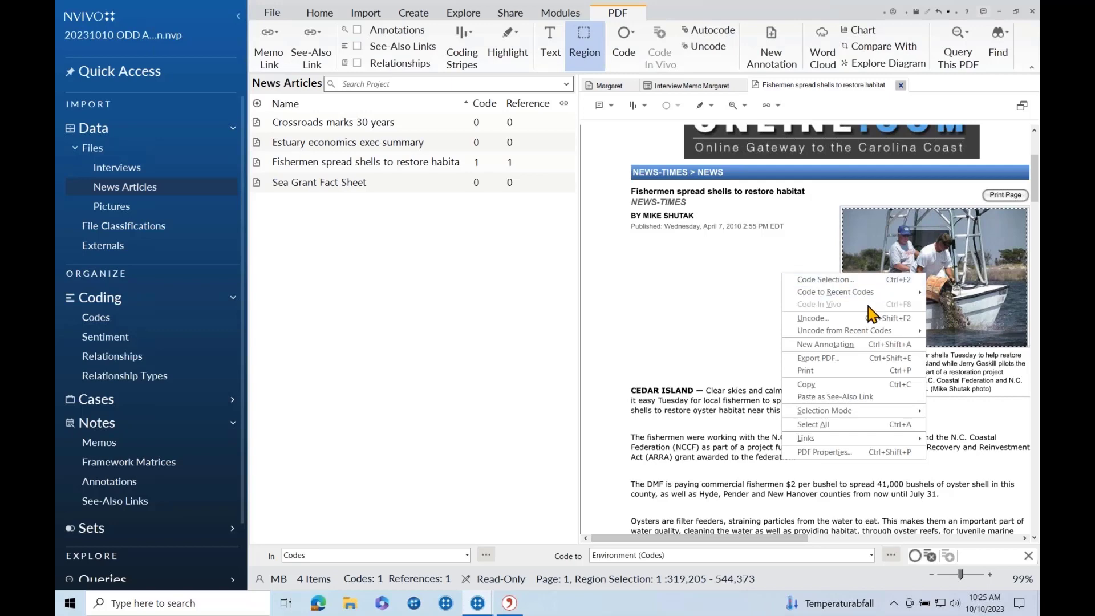
mouse_move(869, 292)
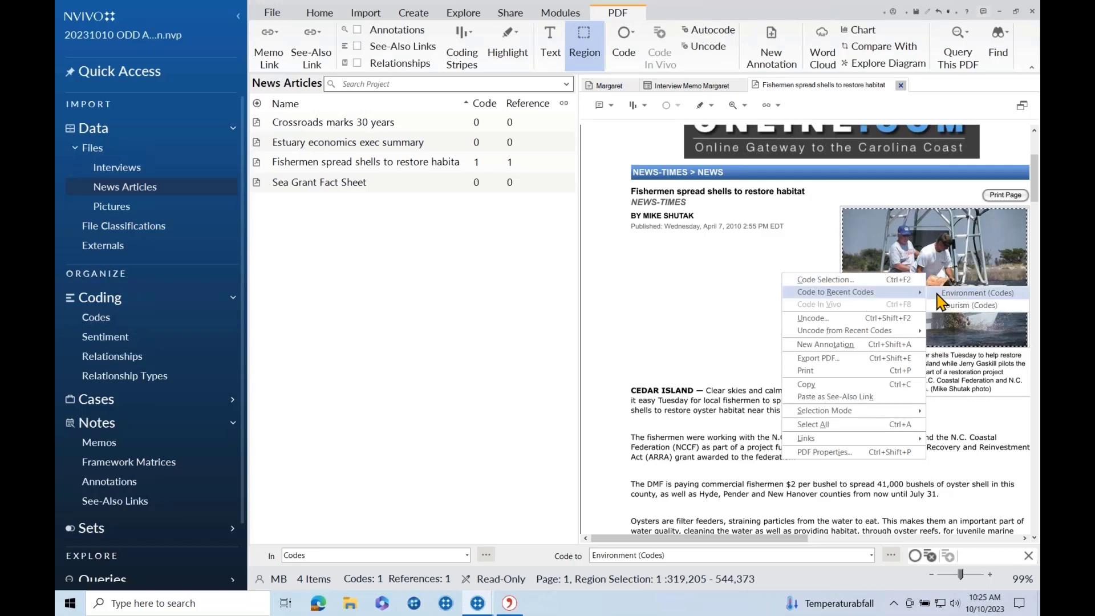
left_click(969, 292)
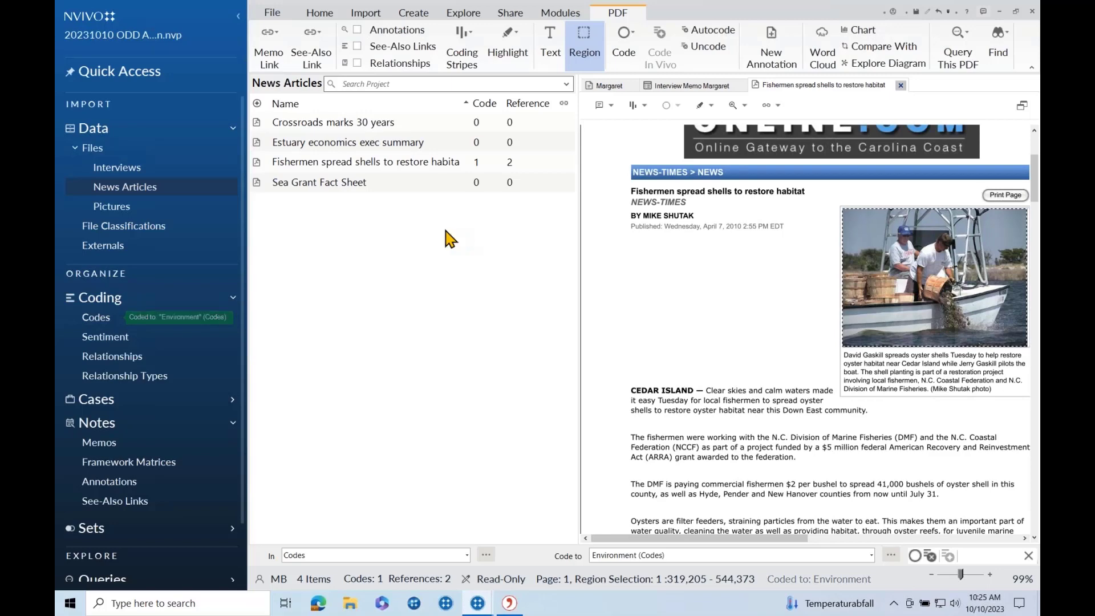
left_click(97, 317)
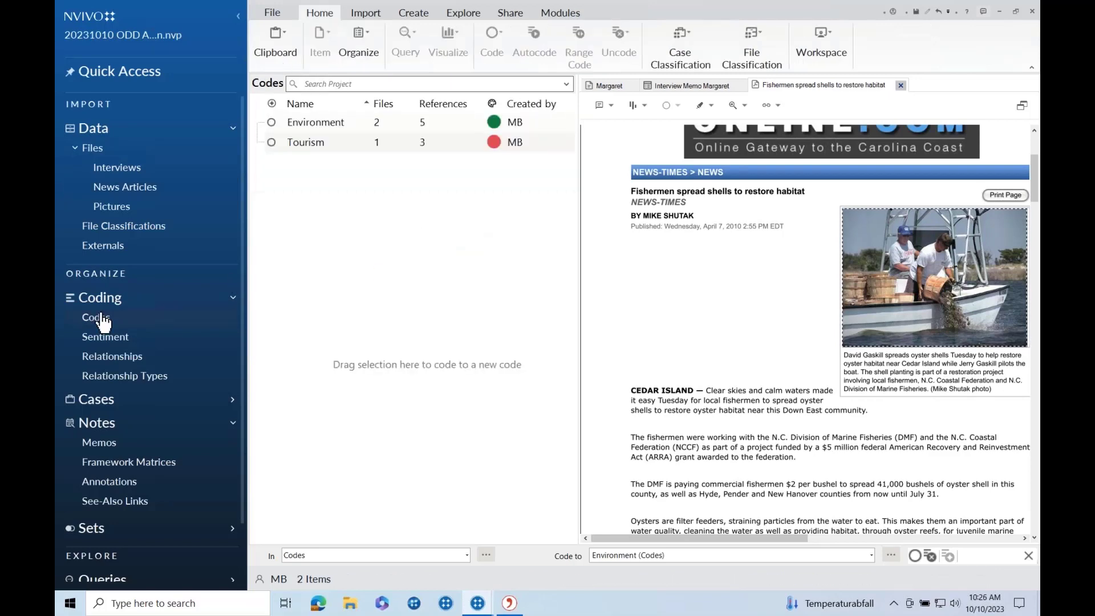
Open the Environment code, compare its PDF and Reference views, then list the Interviews files.
left_click(335, 130)
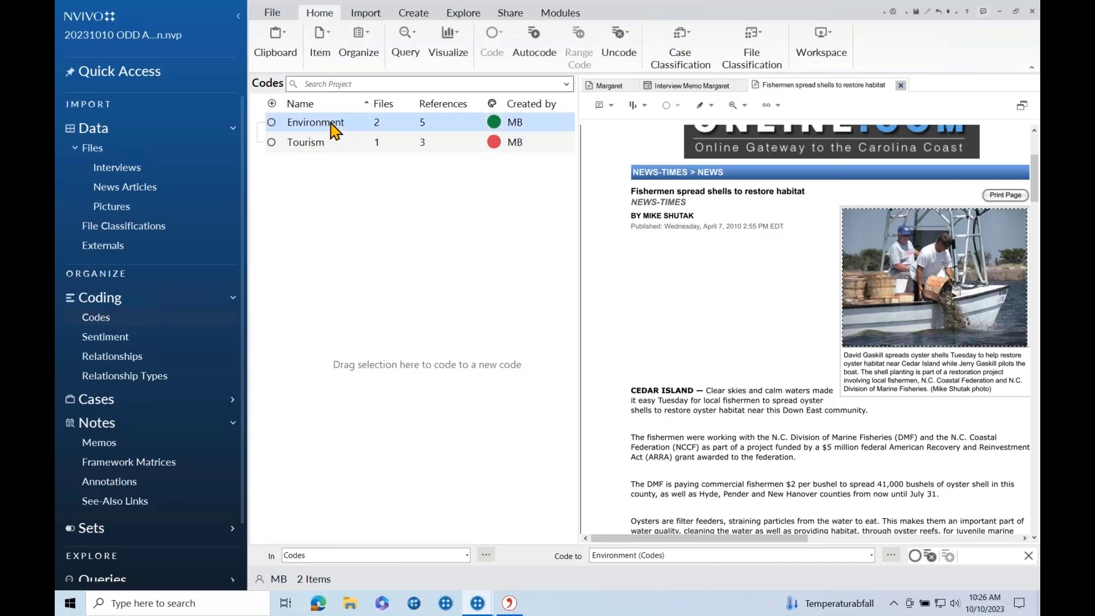
double_click(332, 125)
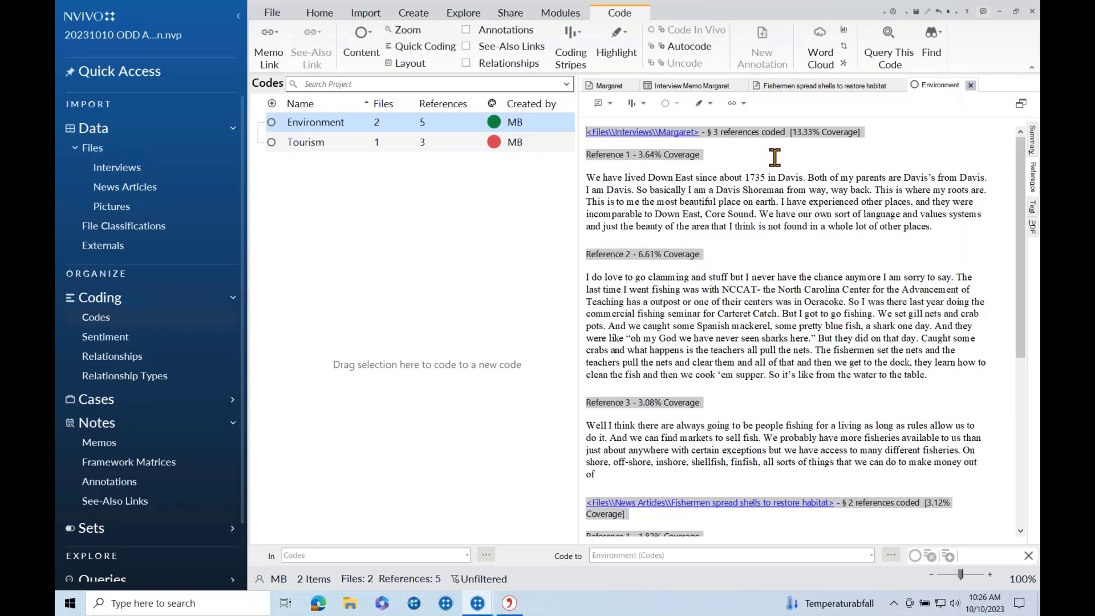
scroll(774, 157, "down", 5)
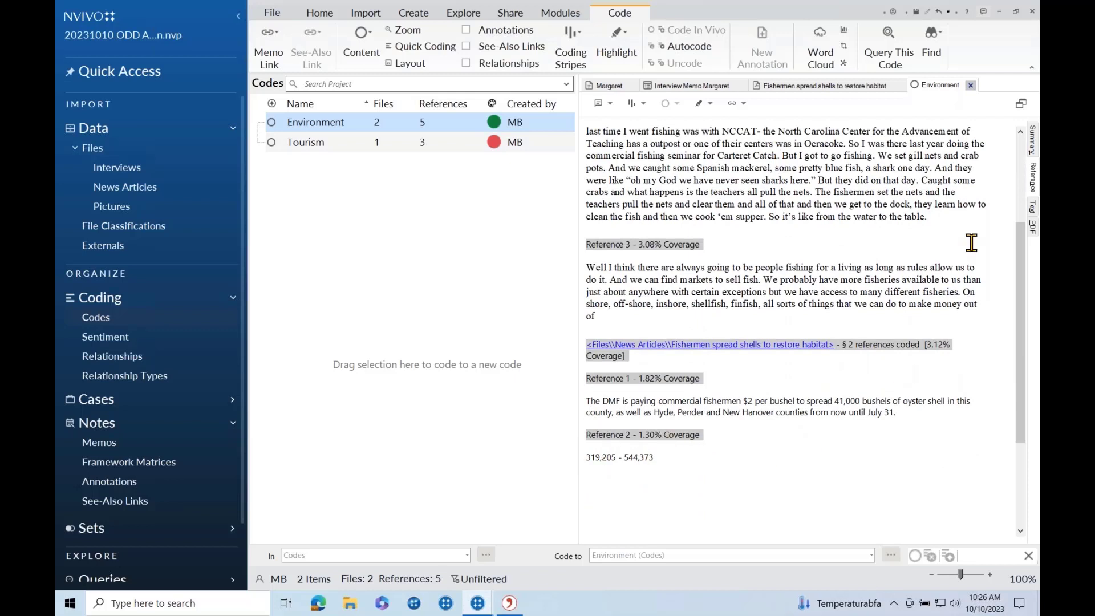
left_click(1033, 227)
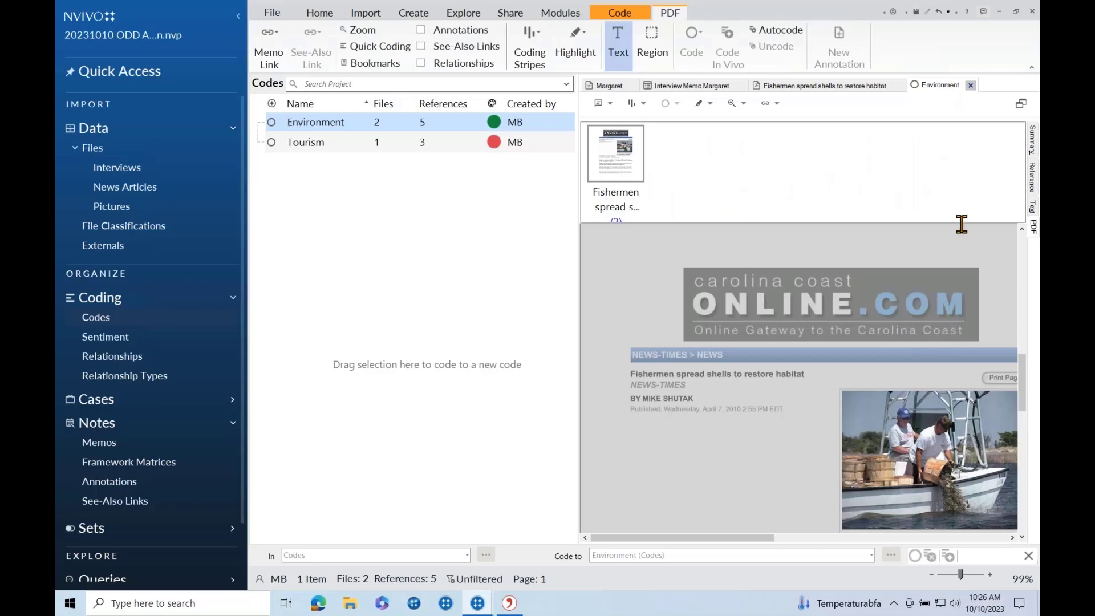
left_click(1033, 178)
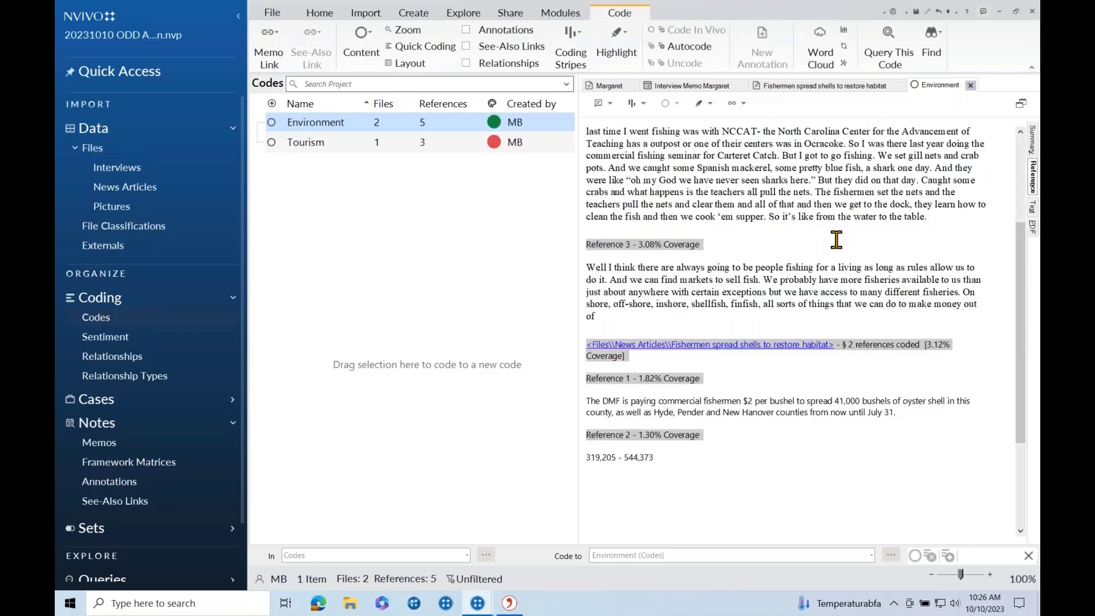
scroll(836, 240, "up", 5)
scroll(835, 240, "up", 1)
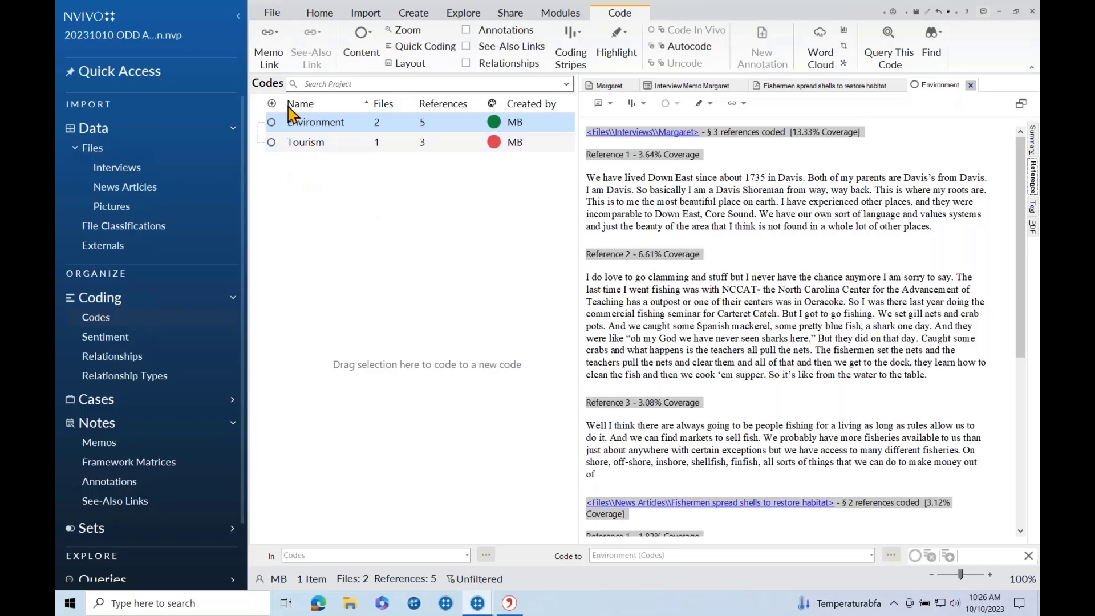
left_click(147, 167)
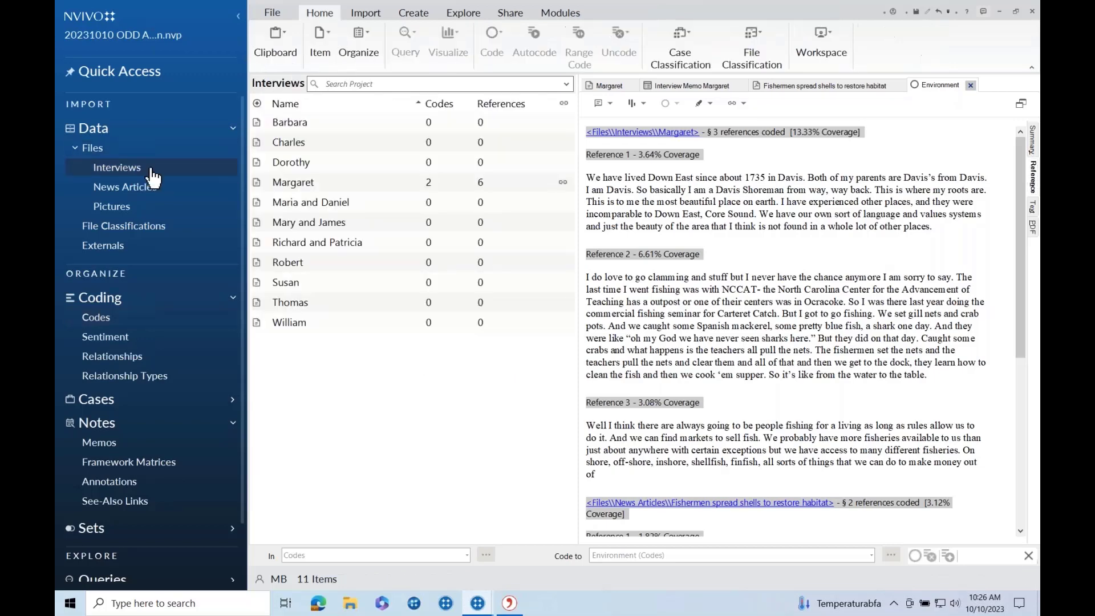
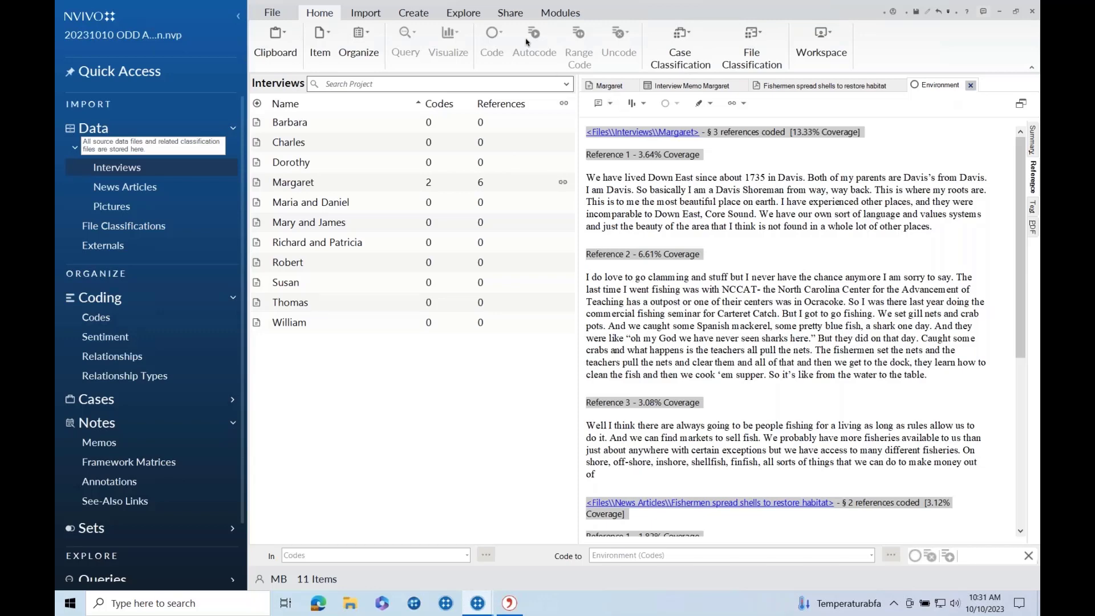
Switch to the Share ribbon for the project's sharing and cloud upload options.
left_click(513, 14)
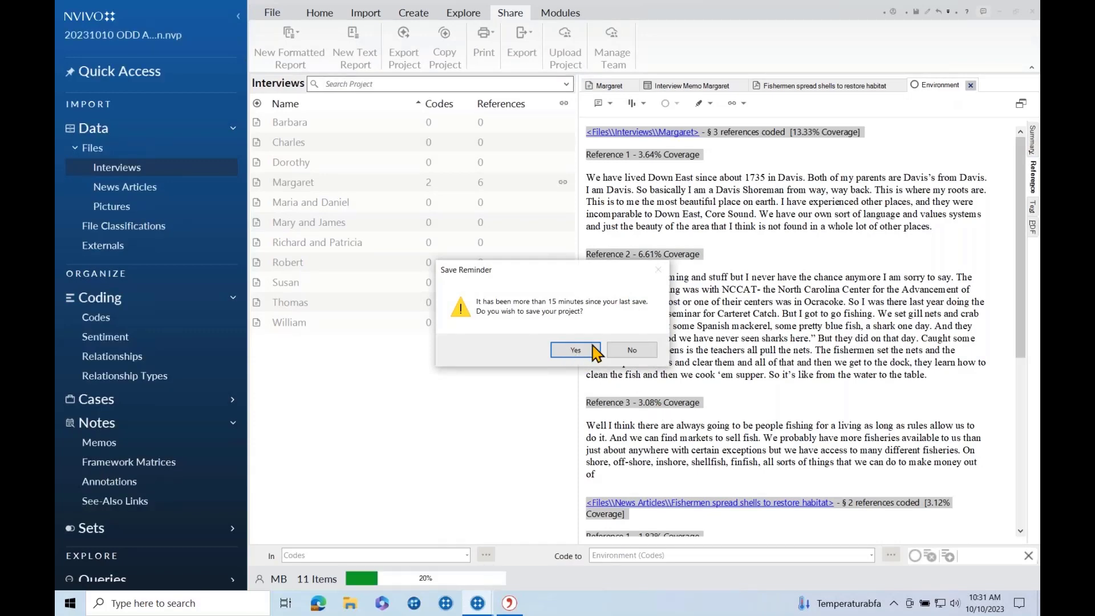
Save the project, upload it to the cloud, and save again after the upload.
left_click(575, 350)
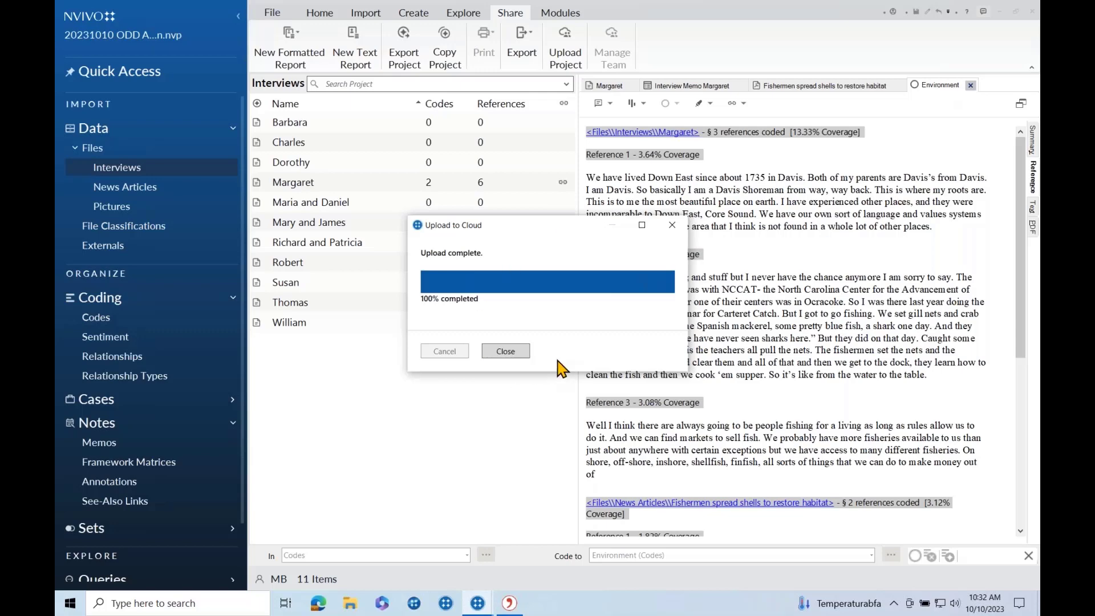
left_click(505, 351)
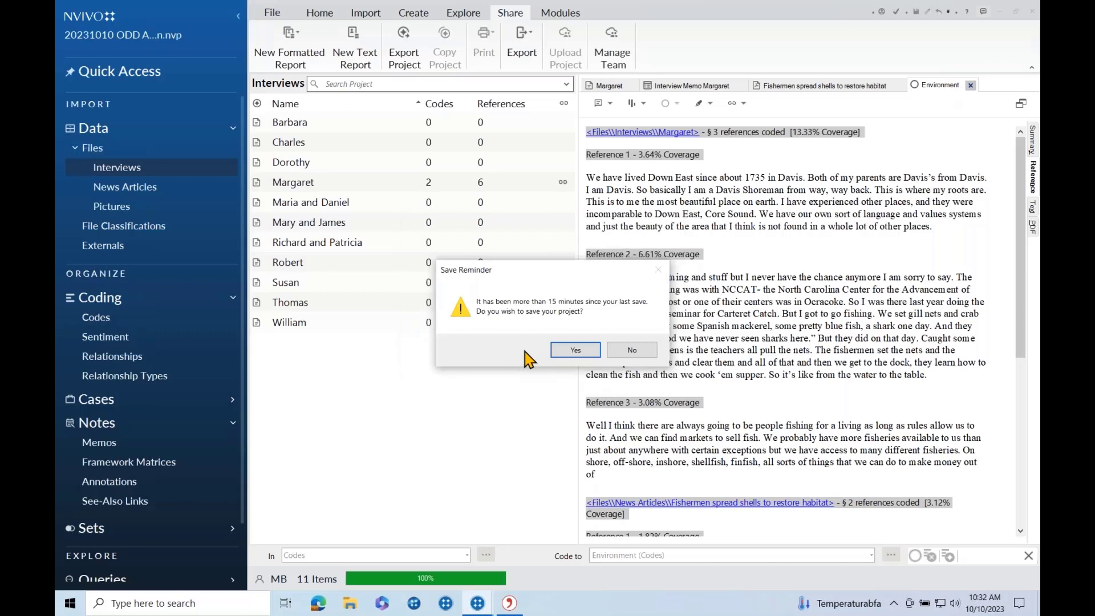
left_click(575, 350)
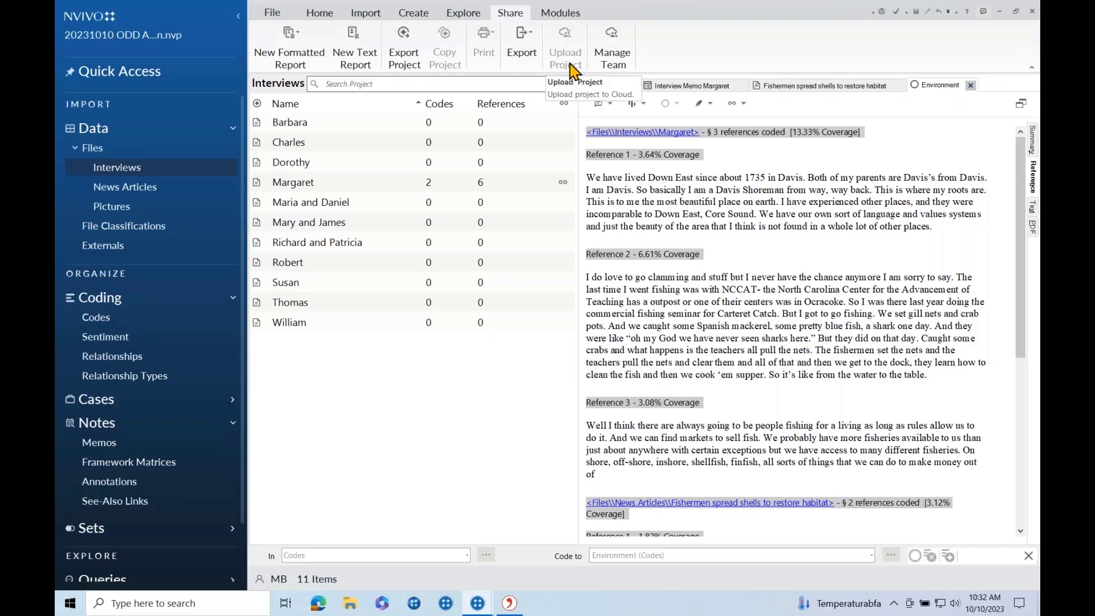
Add a chosen team member as collaborator in Manage Team, then switch to NVivo on the Mac.
left_click(622, 46)
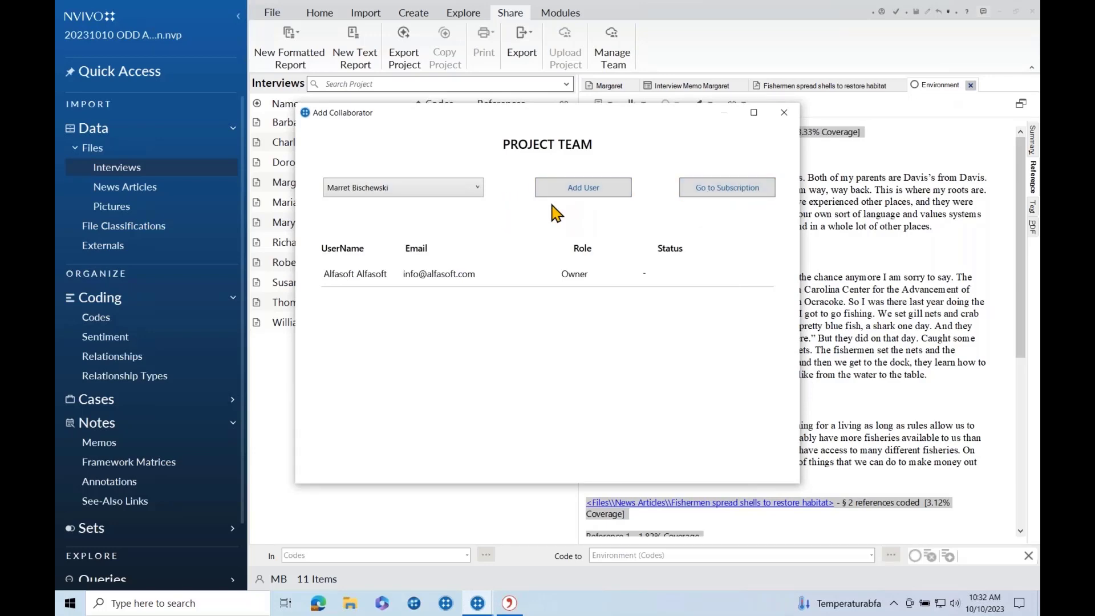
left_click(478, 188)
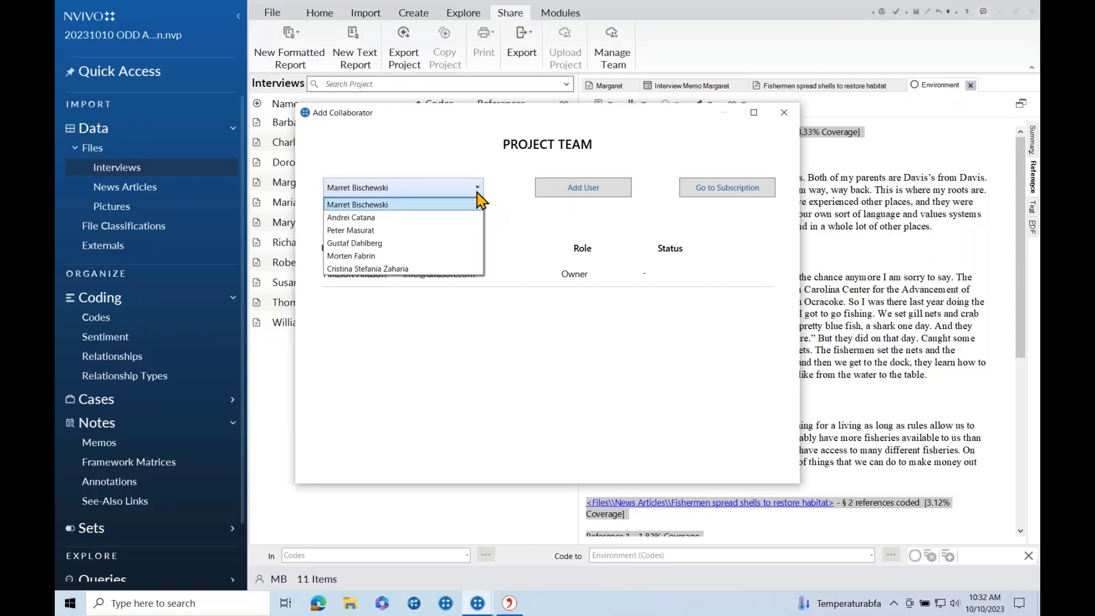
left_click(388, 205)
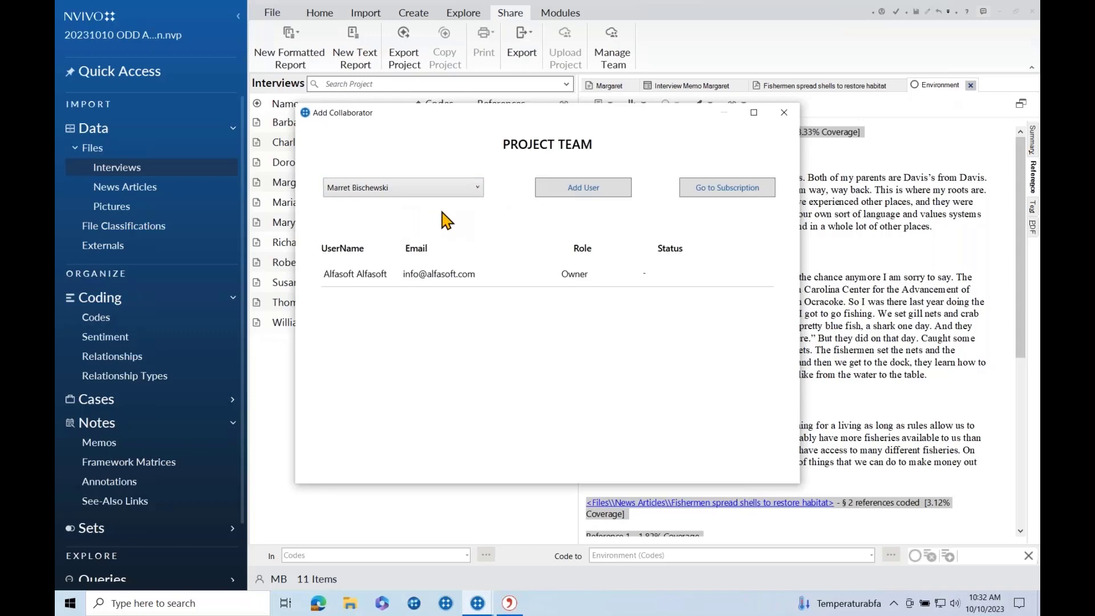
left_click(591, 191)
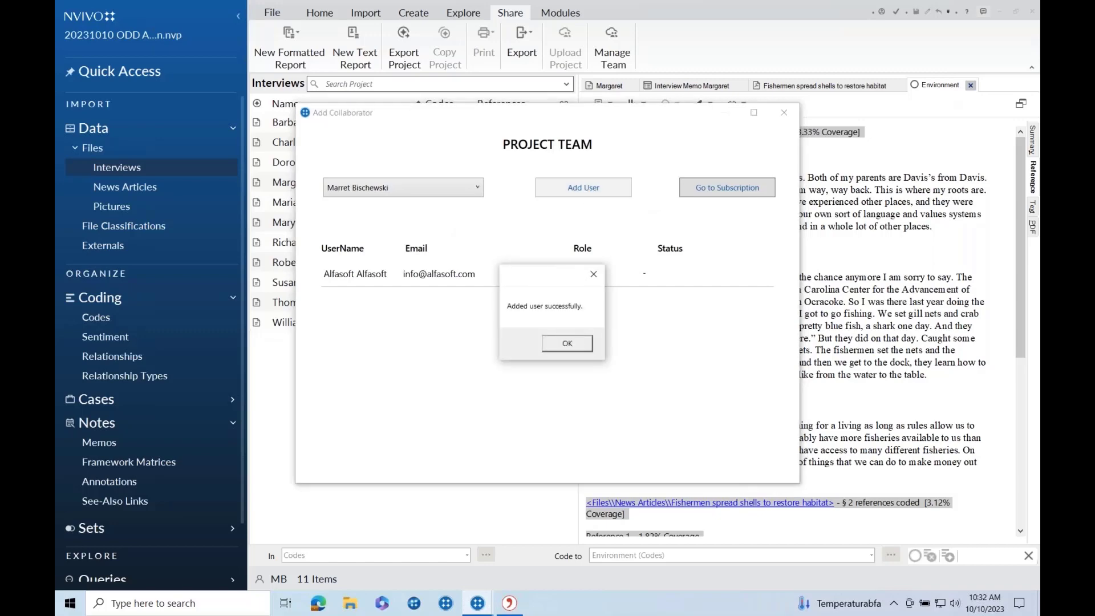
left_click(567, 345)
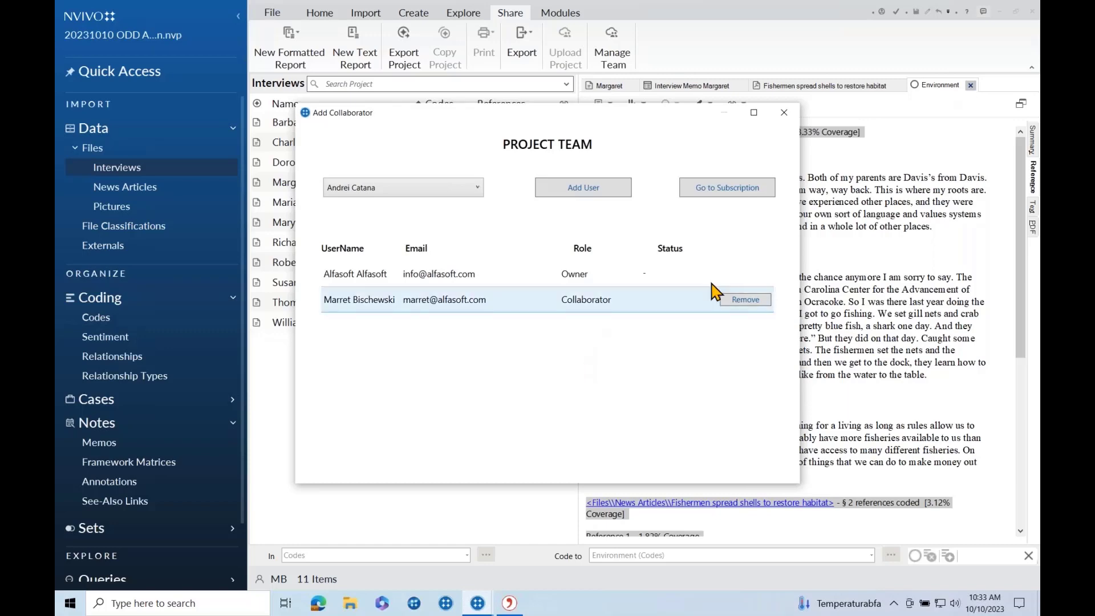
left_click(782, 116)
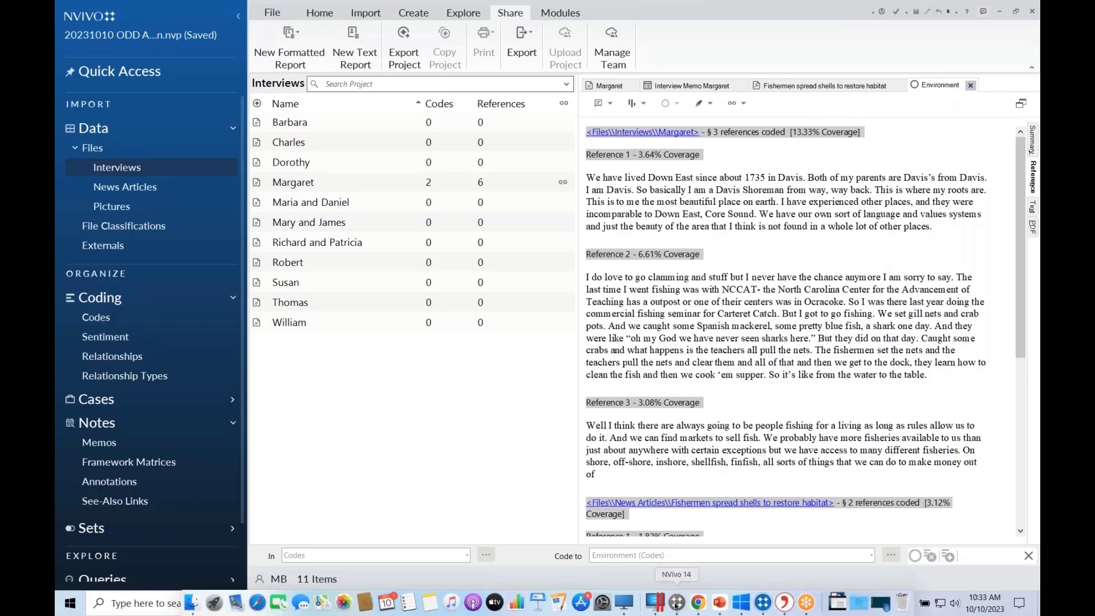
left_click(676, 603)
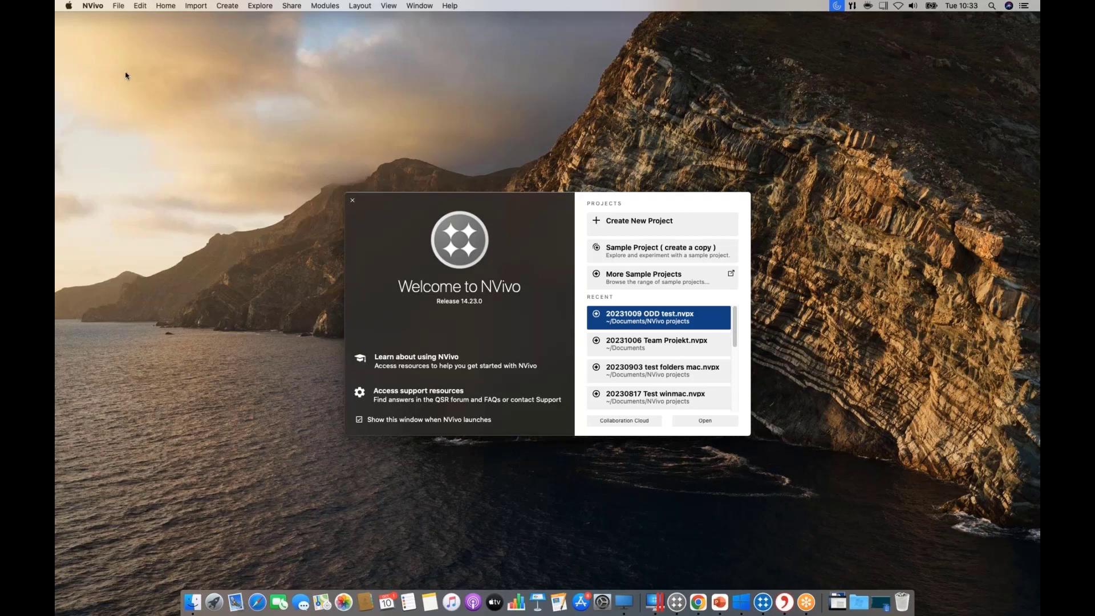
Open File > Cloud Projects and sign in with the account e-mail and password.
left_click(117, 7)
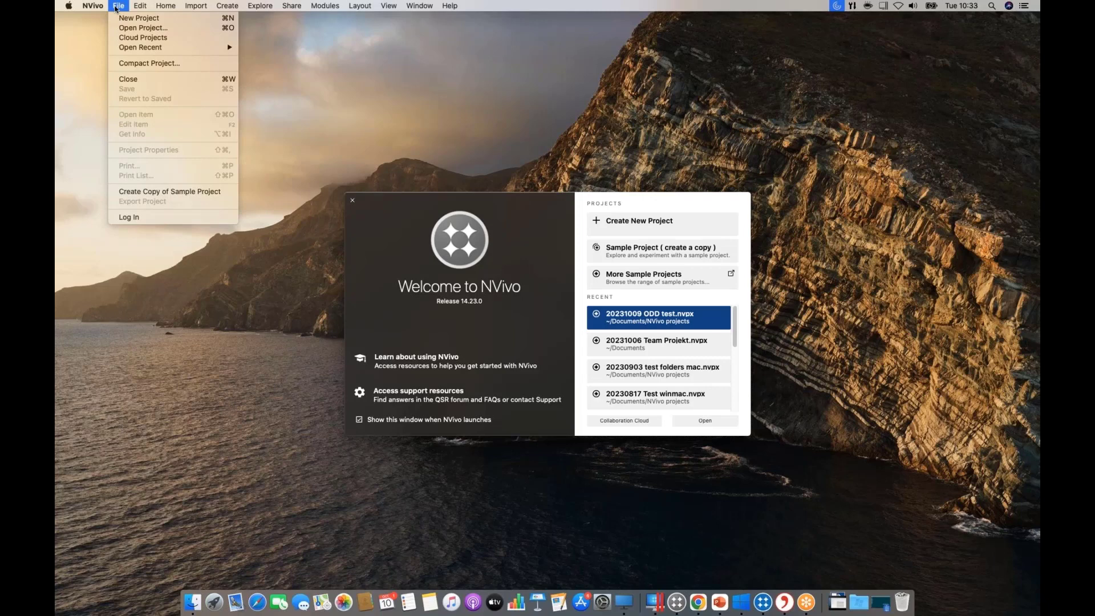
left_click(124, 38)
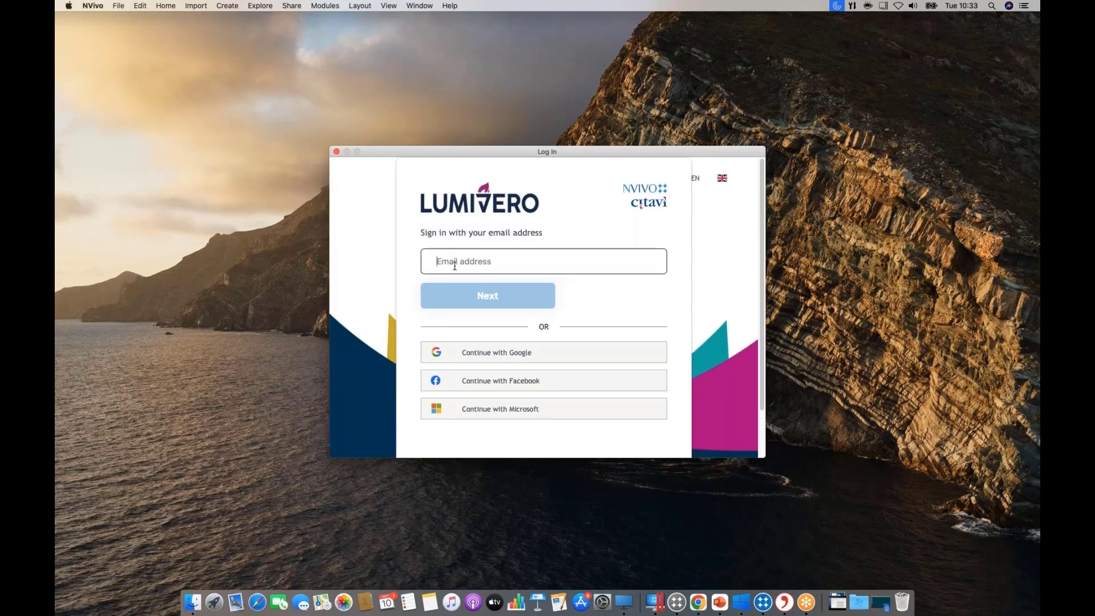
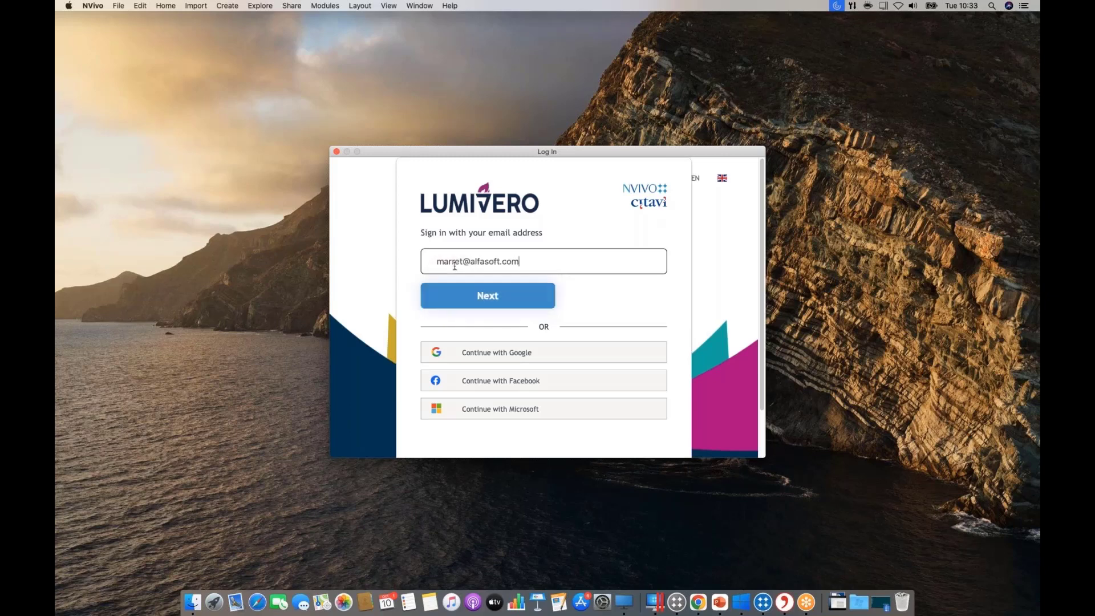
left_click(496, 297)
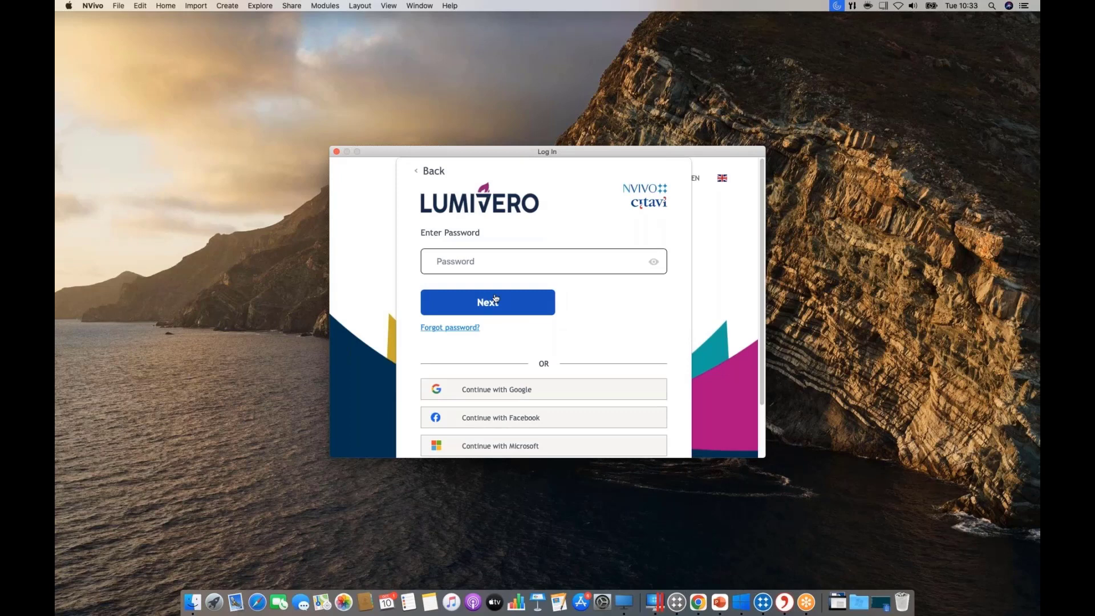
type("************")
left_click(517, 313)
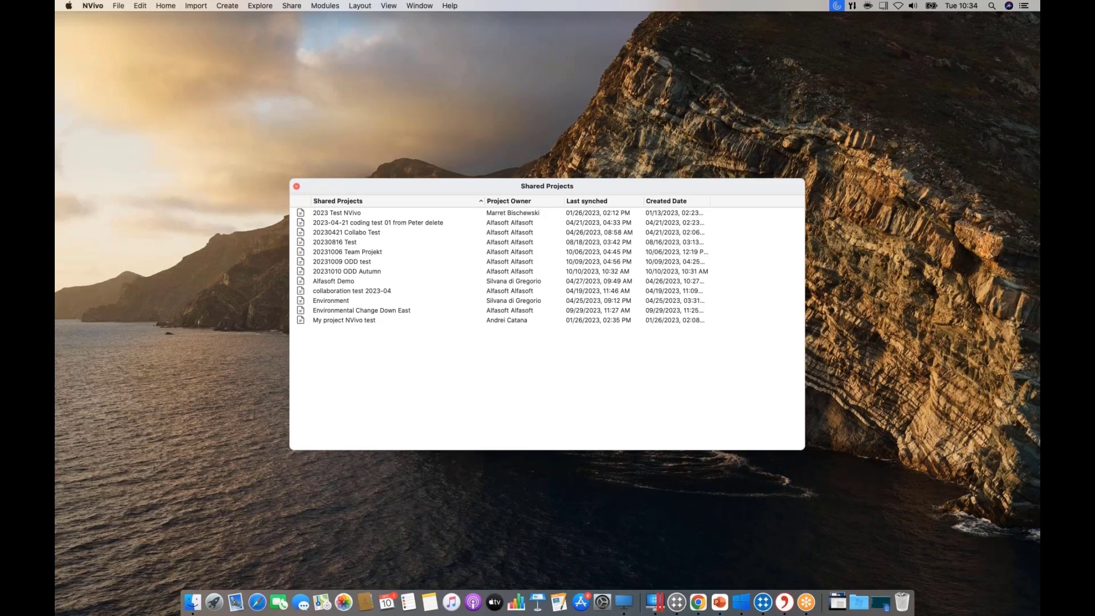
Sort cloud projects newest-first by creation date and open 20231010 ODD Autumn.
left_click(667, 202)
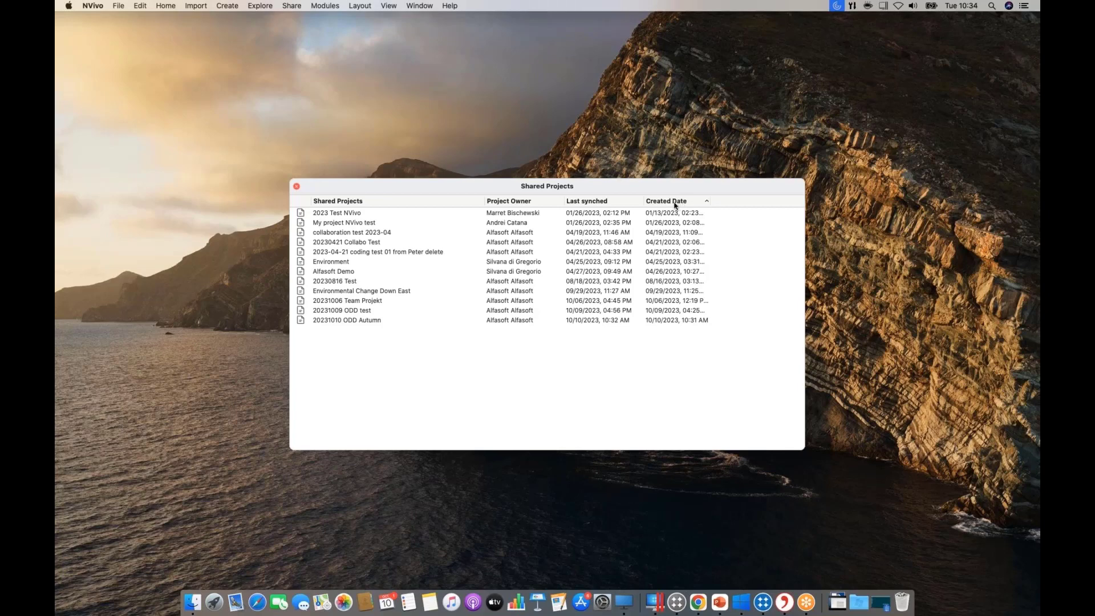
left_click(674, 203)
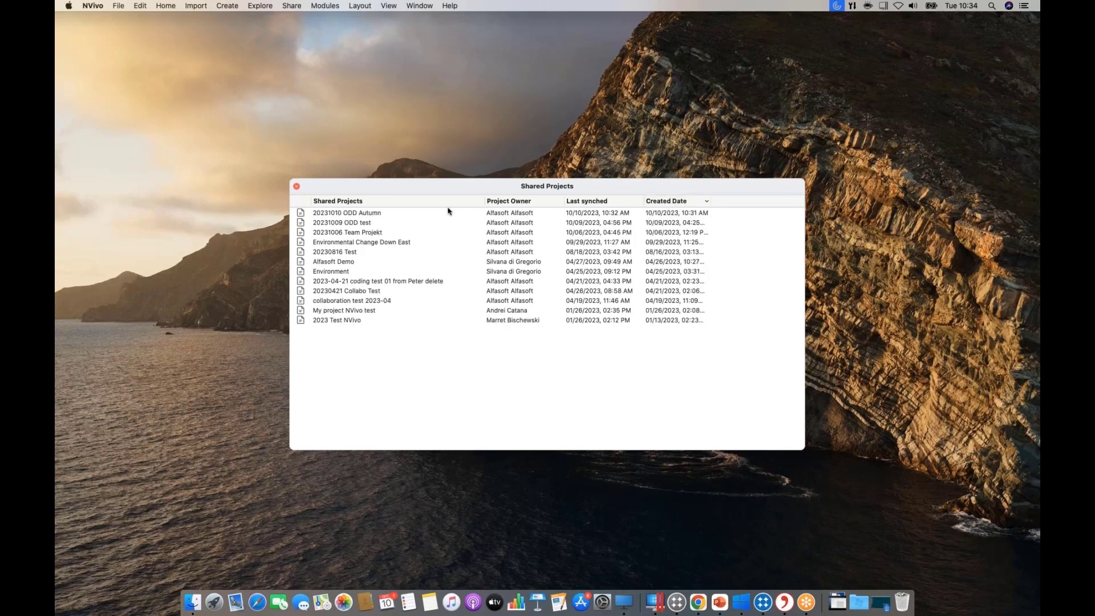
double_click(326, 217)
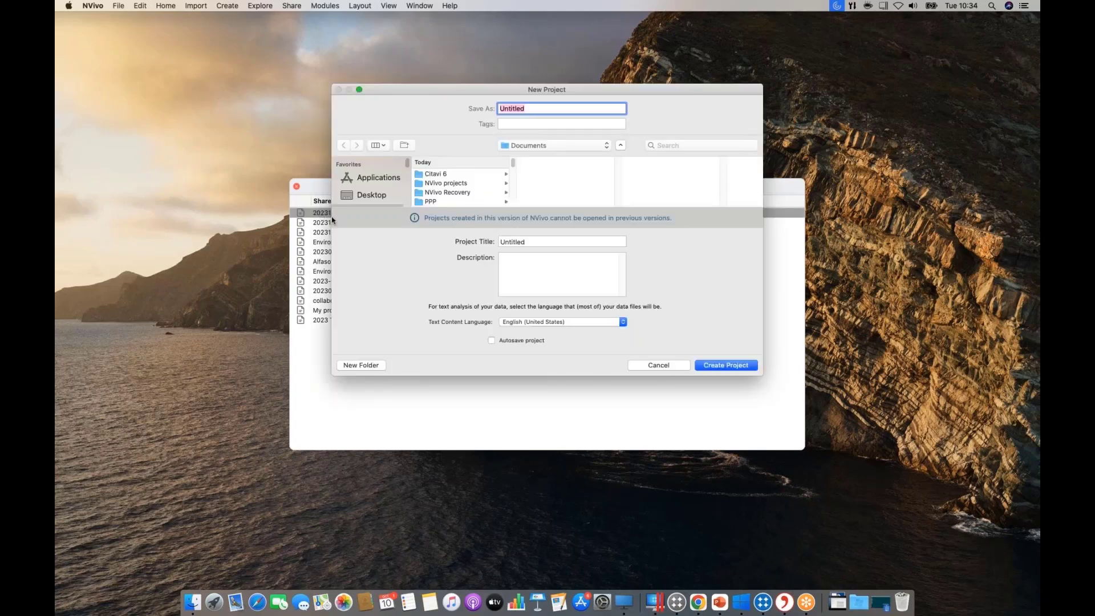
left_click_drag(550, 89, 719, 124)
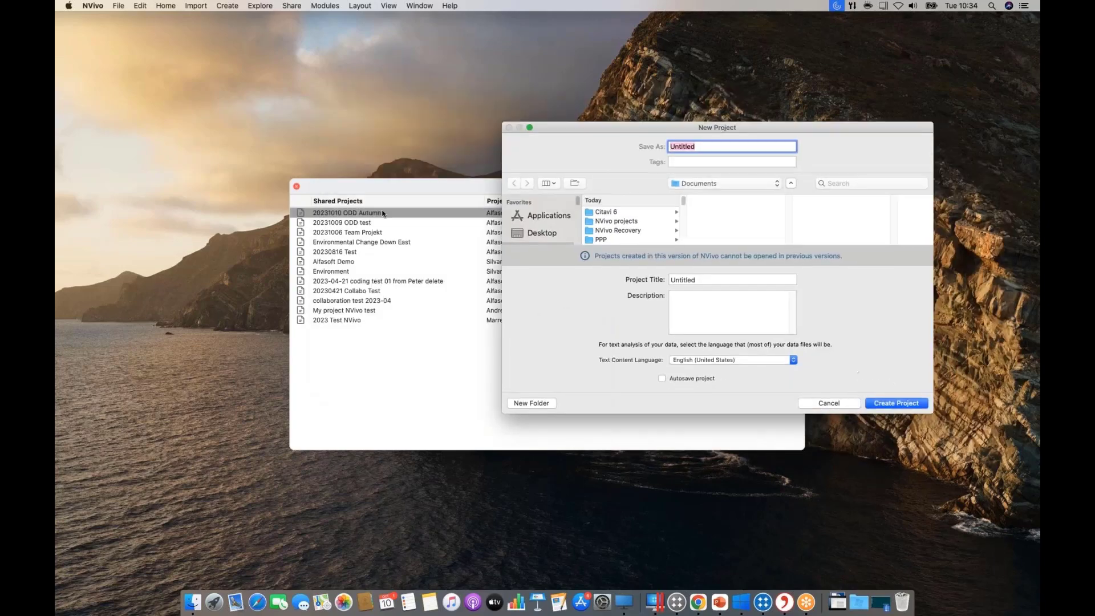
Set both file name and project title to '20231010 ODD Autumn' and create the local copy.
left_click(710, 147)
key("BackSpace")
key("BackSpace")
key("BackSpace")
key("BackSpace")
key("BackSpace")
key("BackSpace")
key("BackSpace")
key("BackSpace")
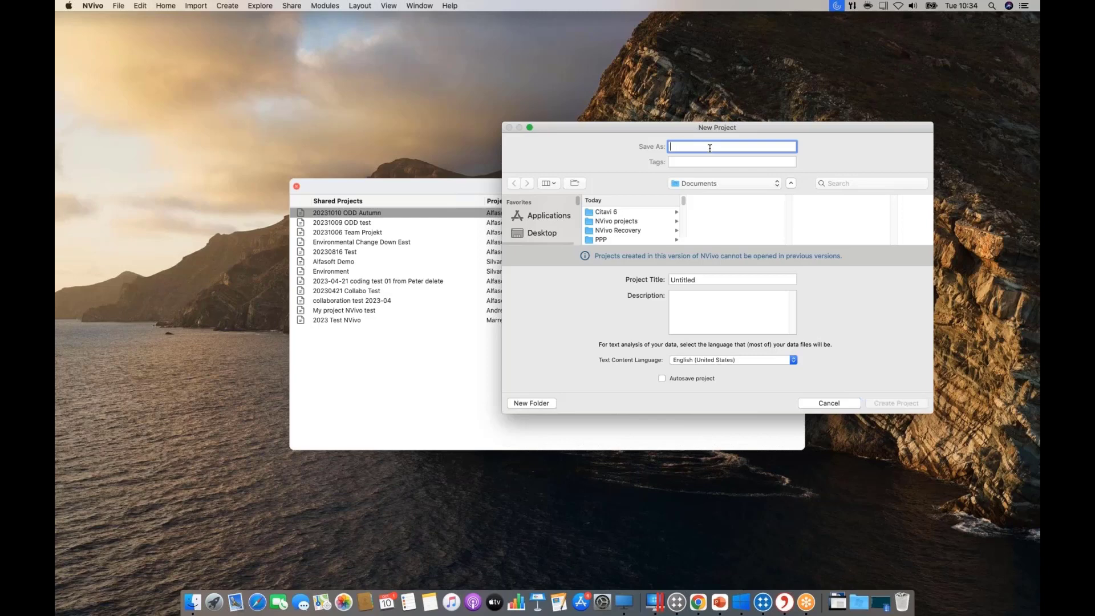
type("2")
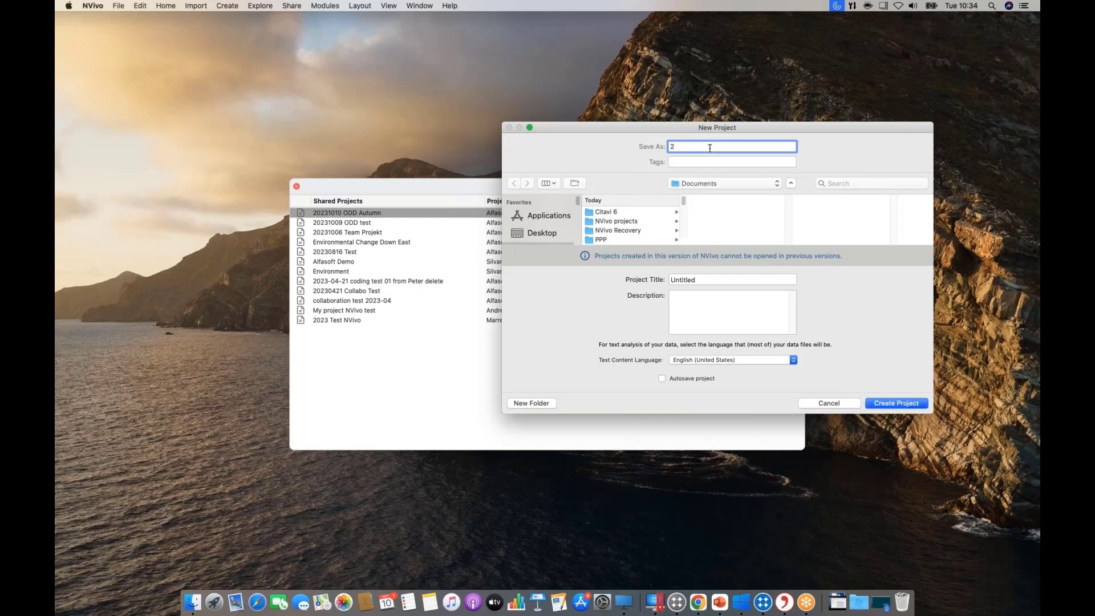
type("0231010 ODD Autumn")
left_click_drag(756, 148, 661, 149)
right_click(684, 148)
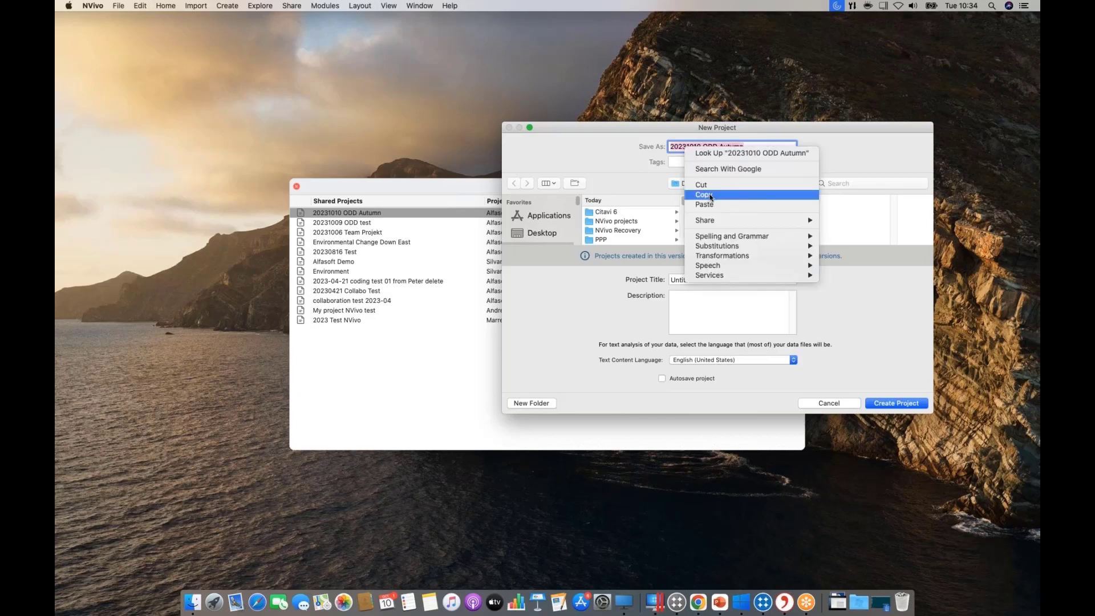
left_click(723, 196)
left_click(670, 279)
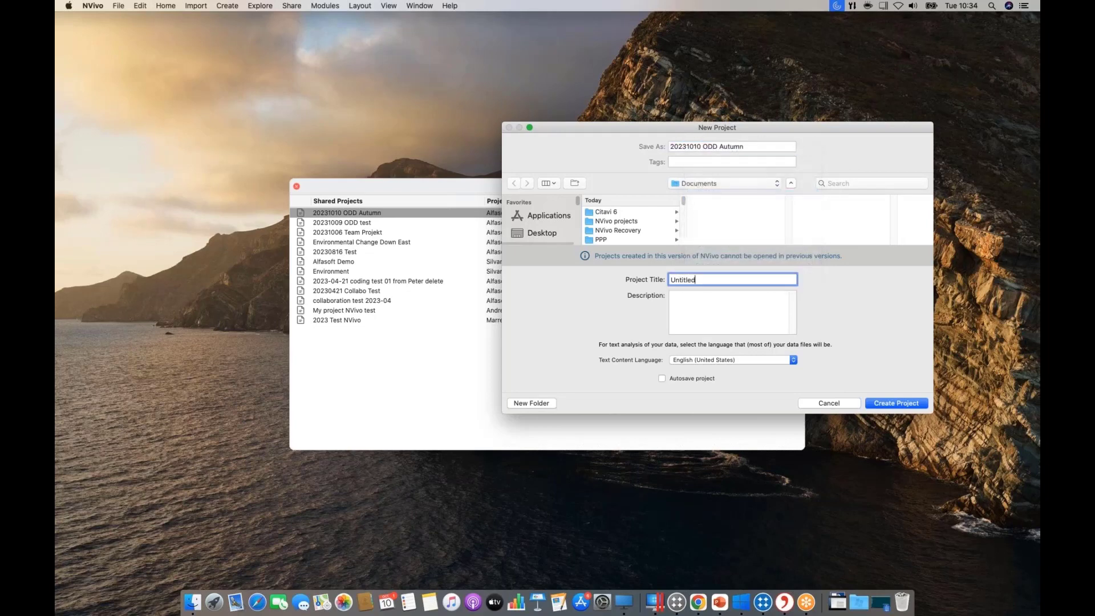
double_click(670, 280)
right_click(670, 279)
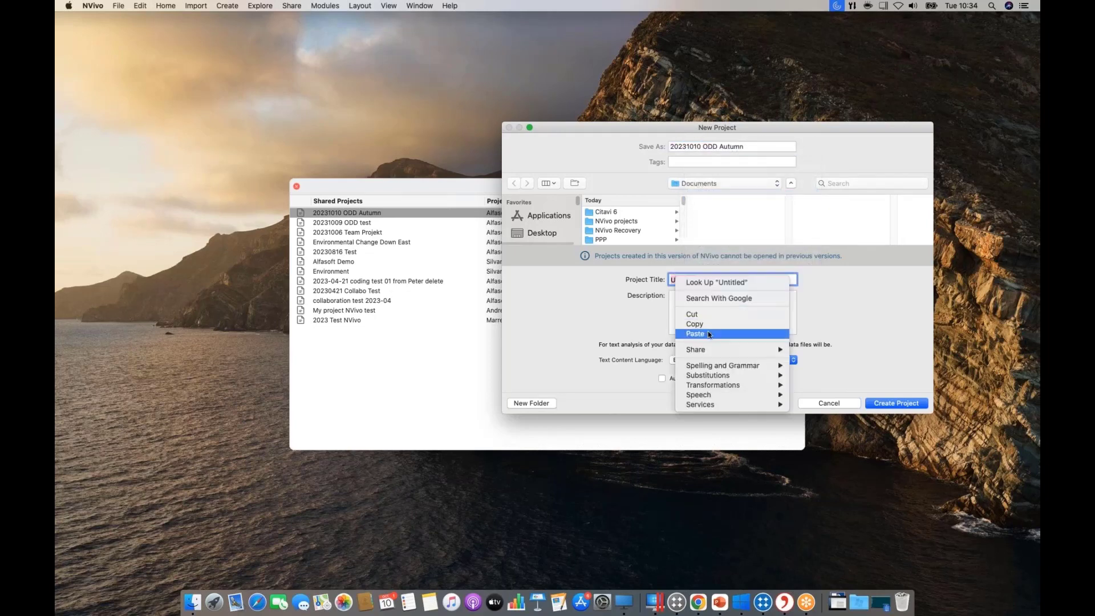
left_click(707, 332)
key("super+v")
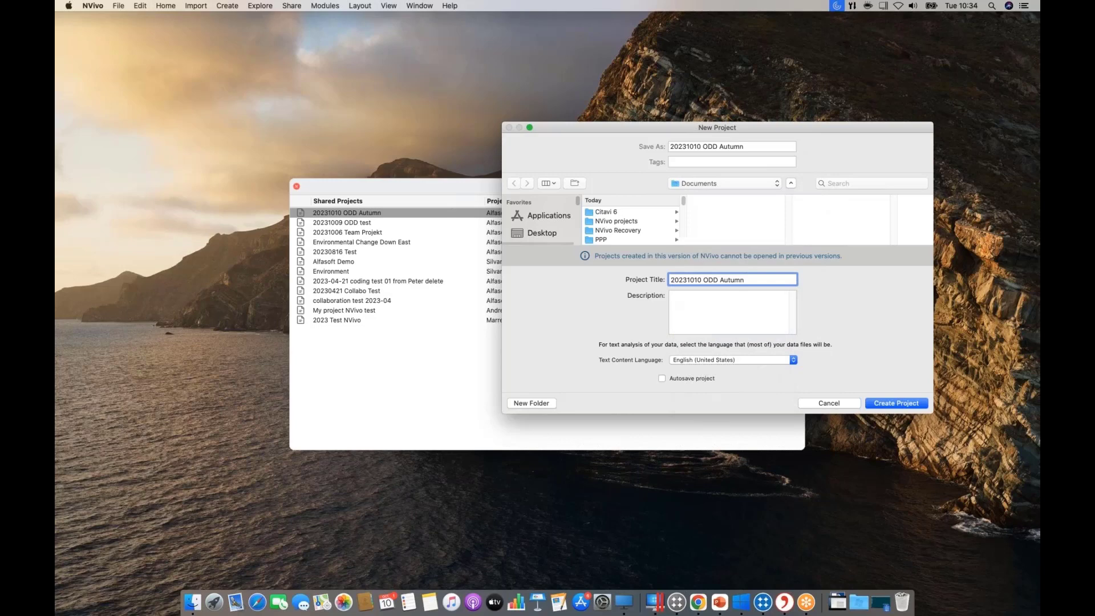
left_click(891, 406)
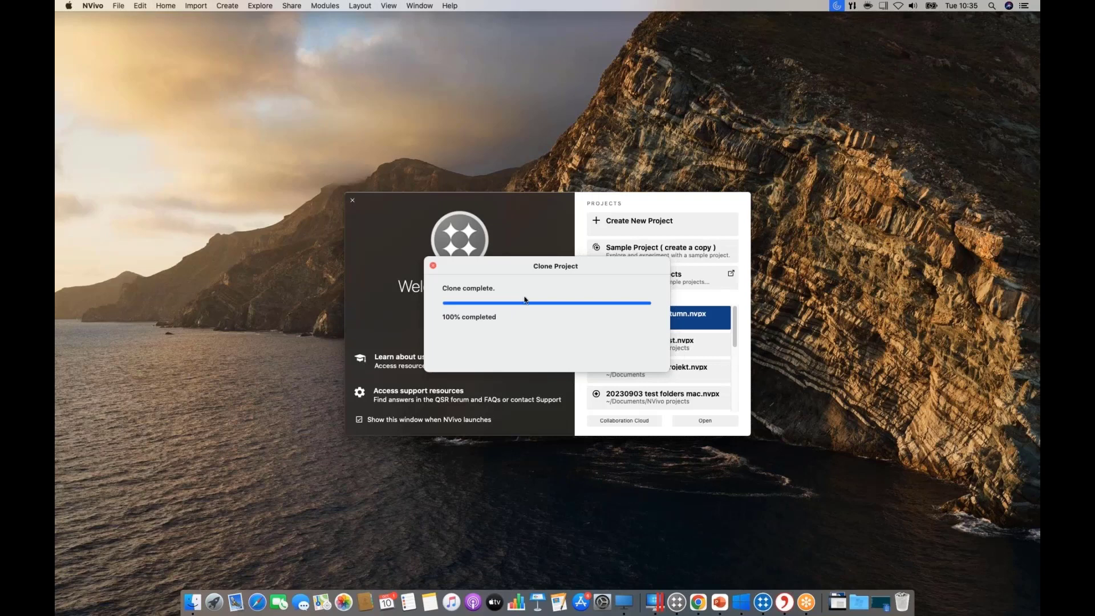
Open the cloned 20231010 ODD Autumn.nvpx in an enlarged window and expand Files.
left_click(432, 265)
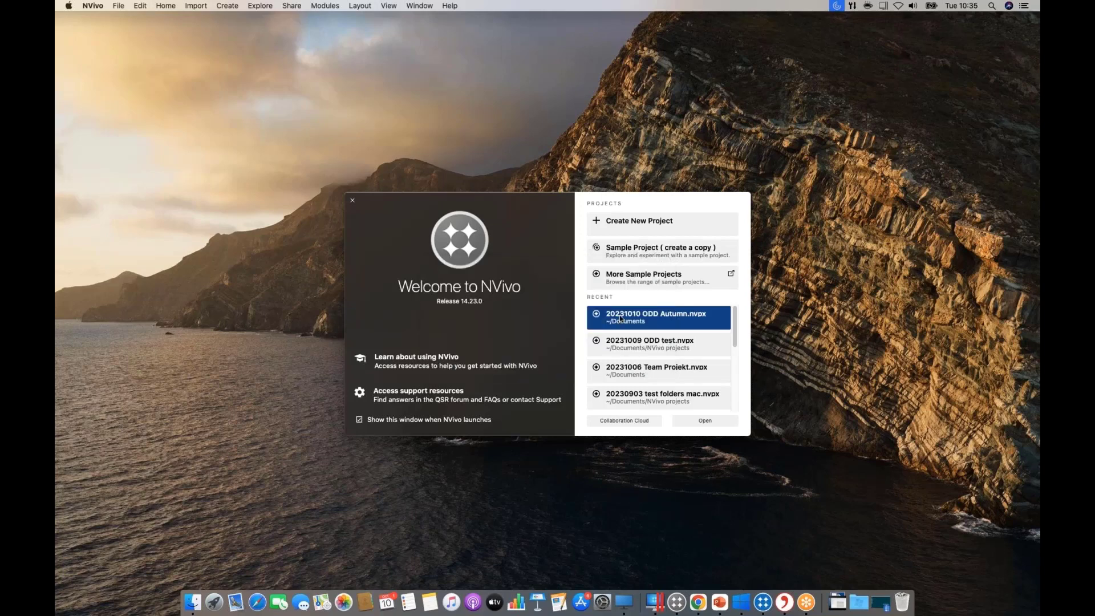
double_click(583, 317)
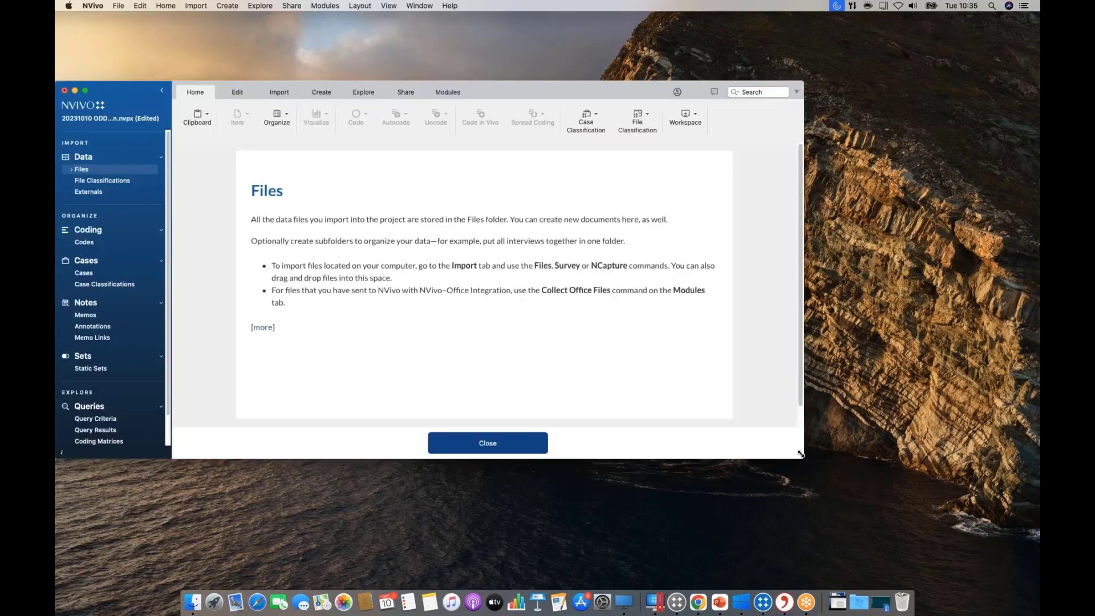
left_click_drag(803, 457, 891, 491)
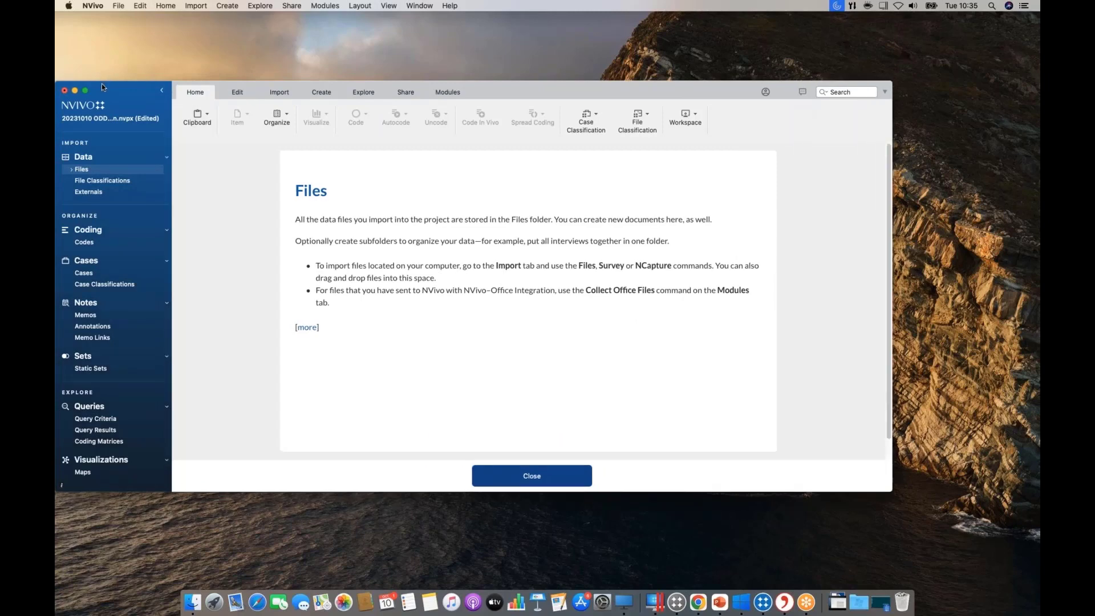
left_click_drag(103, 81, 102, 25)
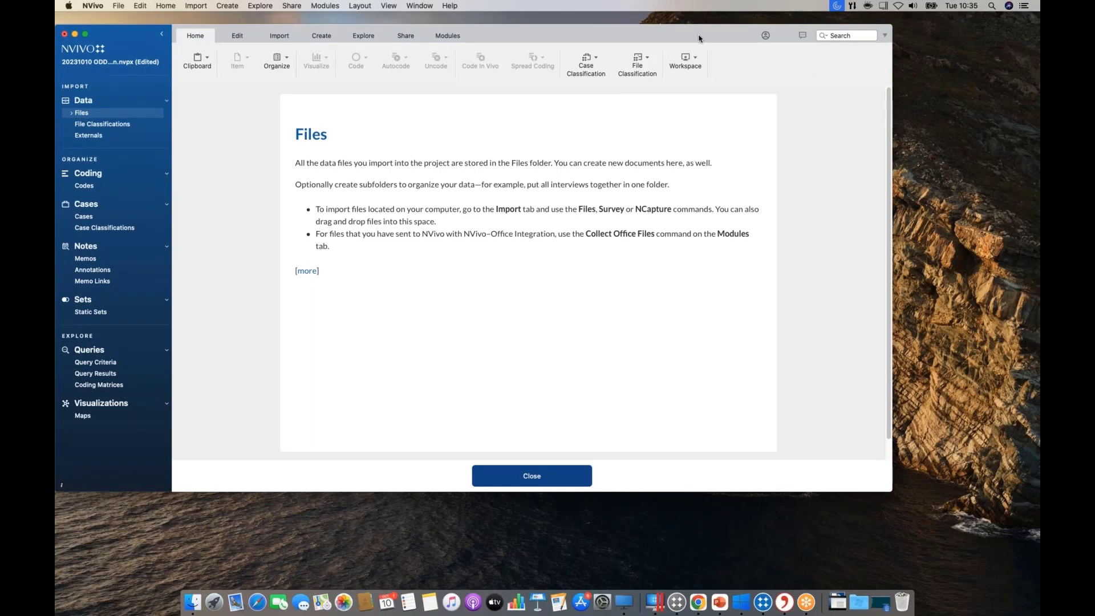
left_click_drag(699, 36, 769, 78)
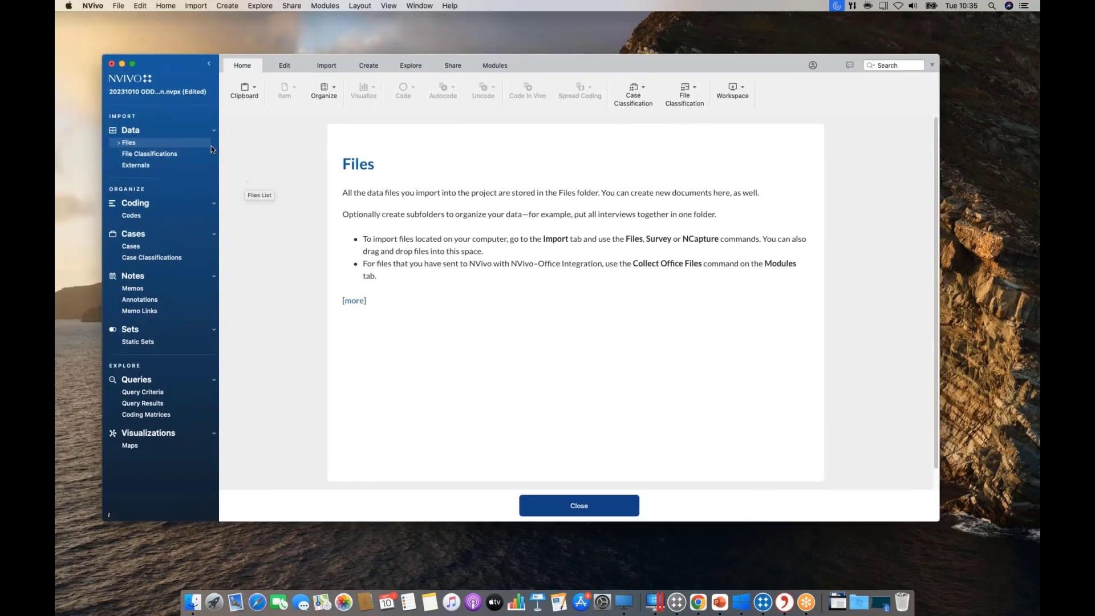
left_click(117, 144)
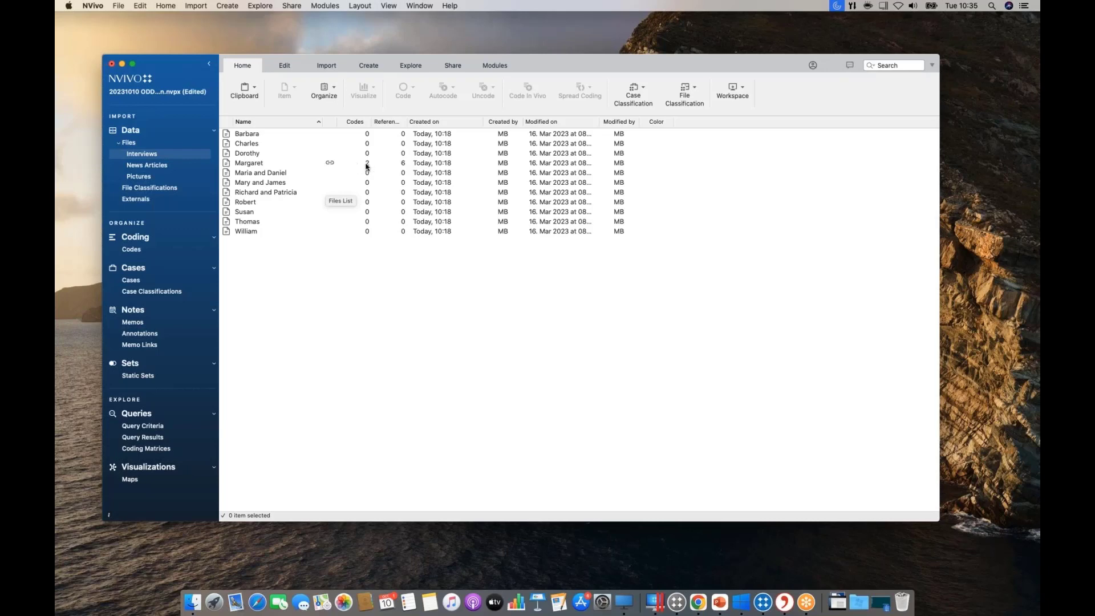
Open the Fishermen spread shells article with coding stripes, then show the widened Codes list.
left_click(165, 168)
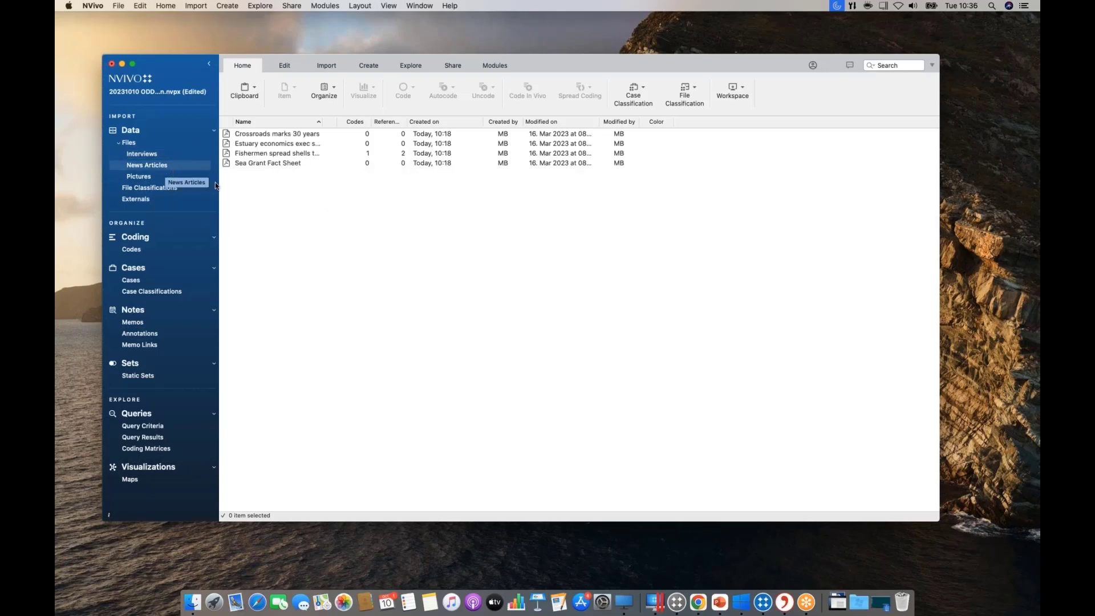
double_click(300, 153)
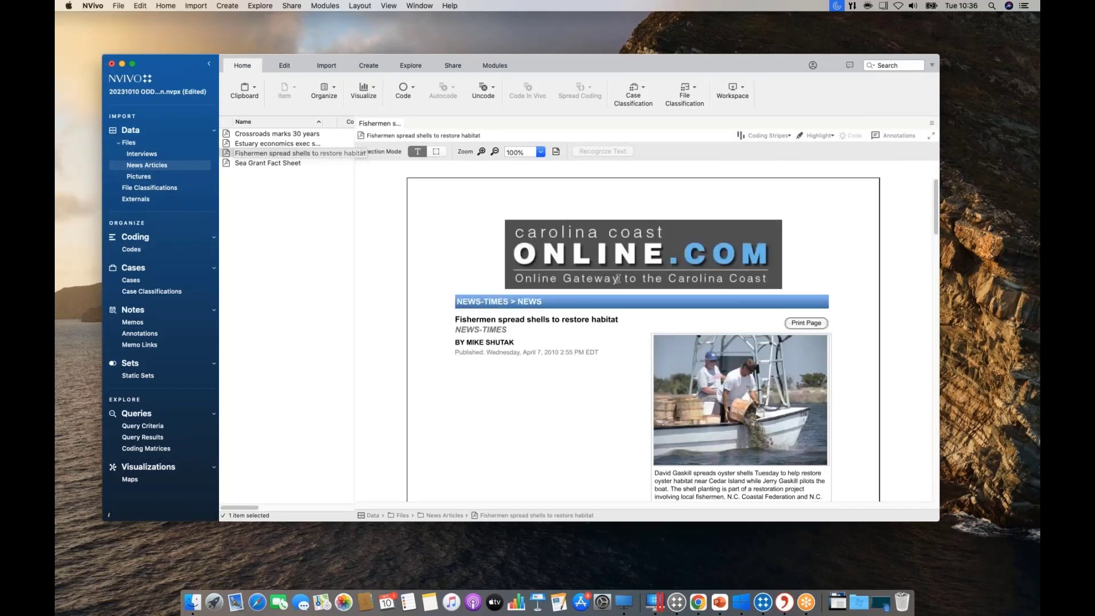
scroll(618, 279, "down", 3)
scroll(618, 278, "down", 1)
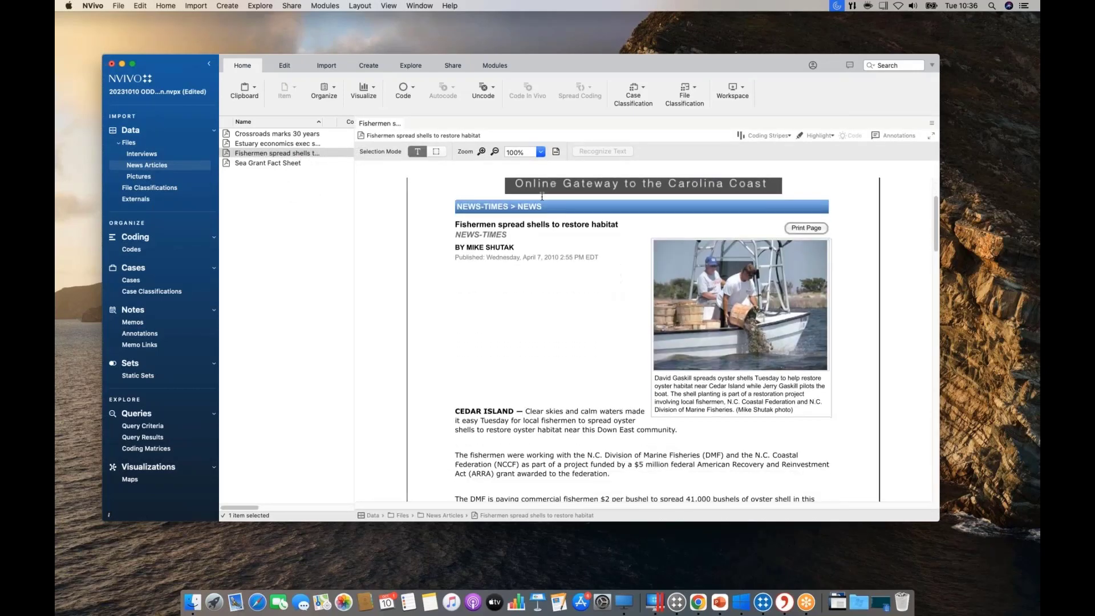
left_click(789, 136)
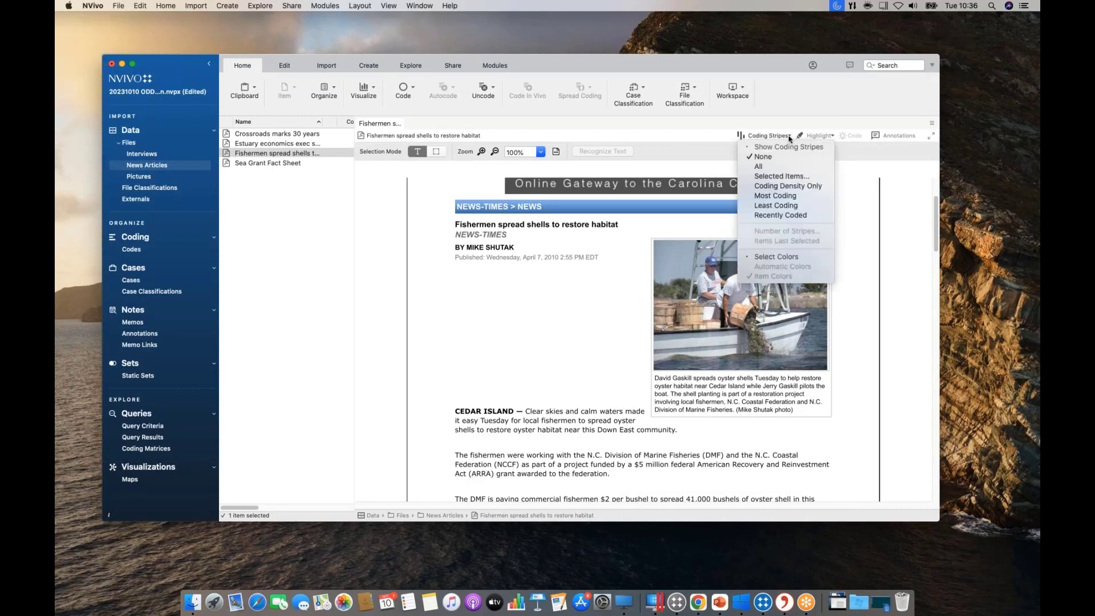
left_click(765, 172)
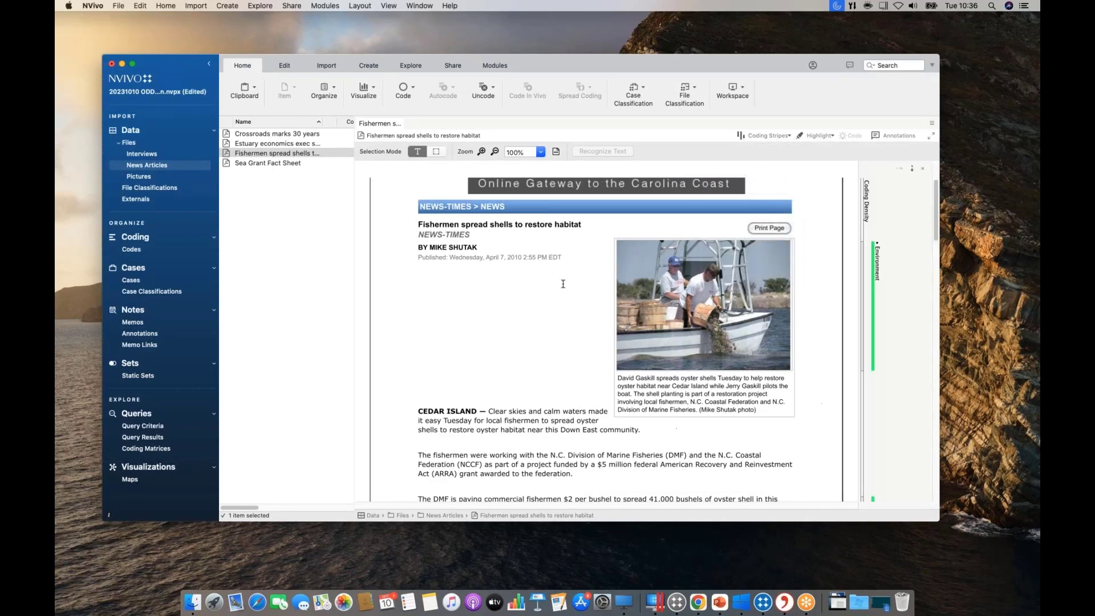
scroll(562, 284, "down", 5)
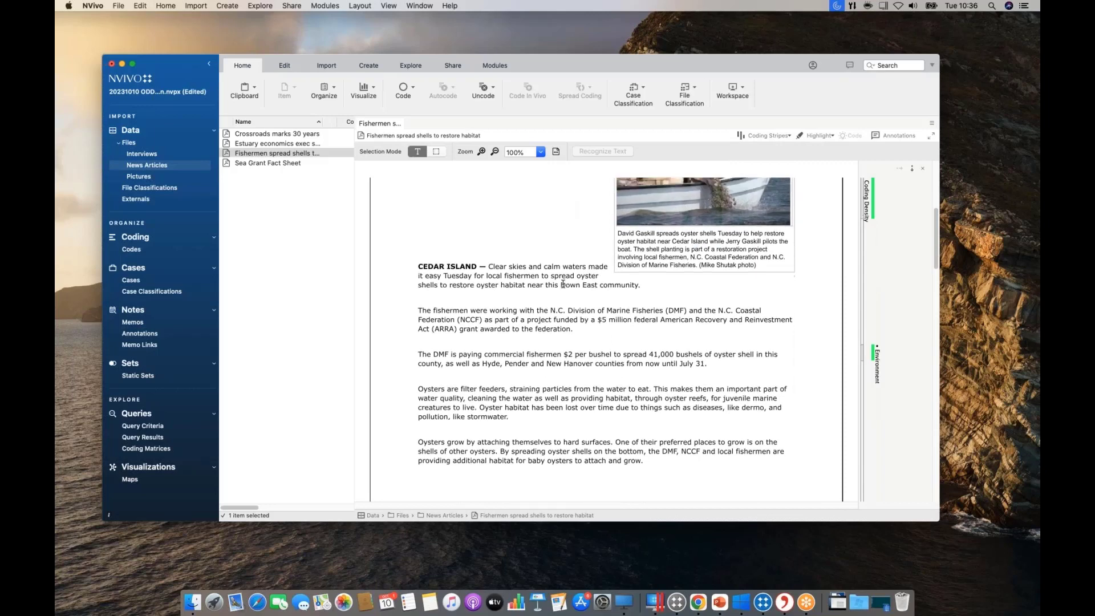
left_click(151, 251)
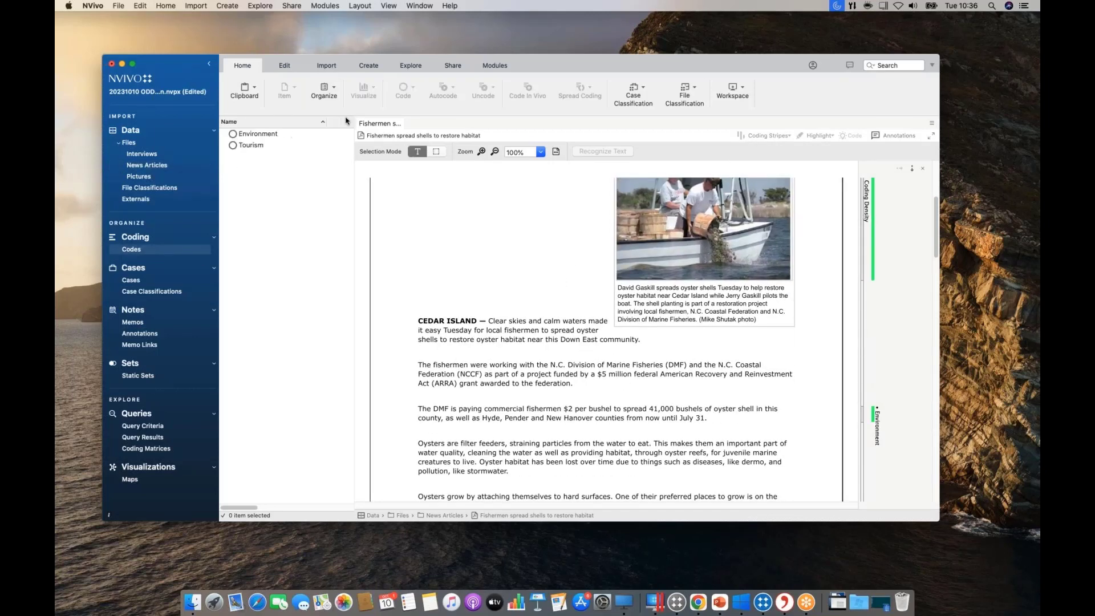
left_click_drag(353, 122, 538, 122)
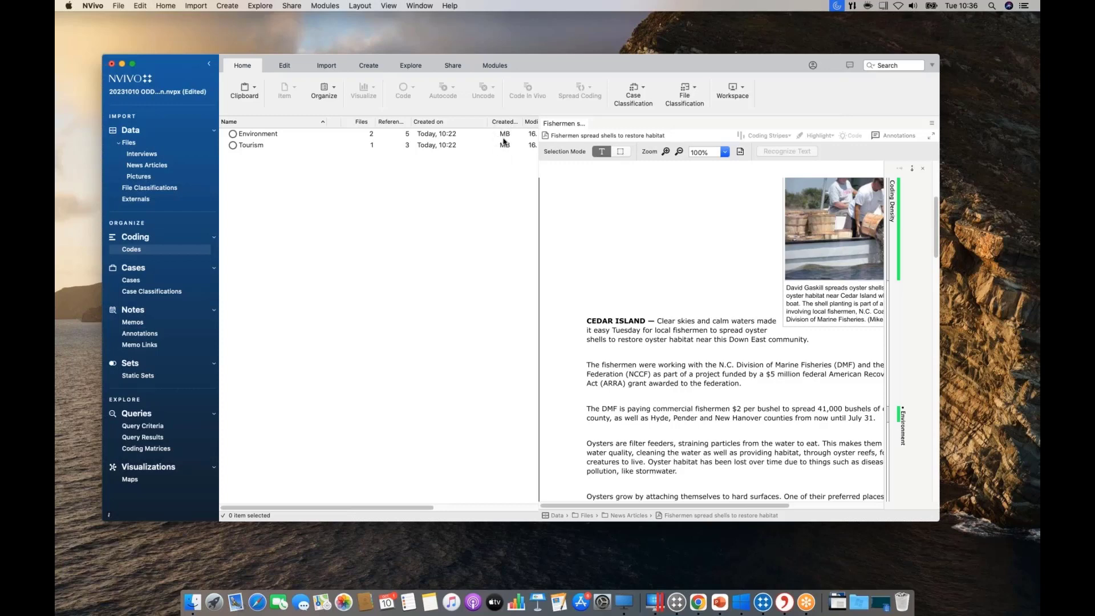
Create a child code named 'Eco-Tourism' under Tourism.
right_click(249, 150)
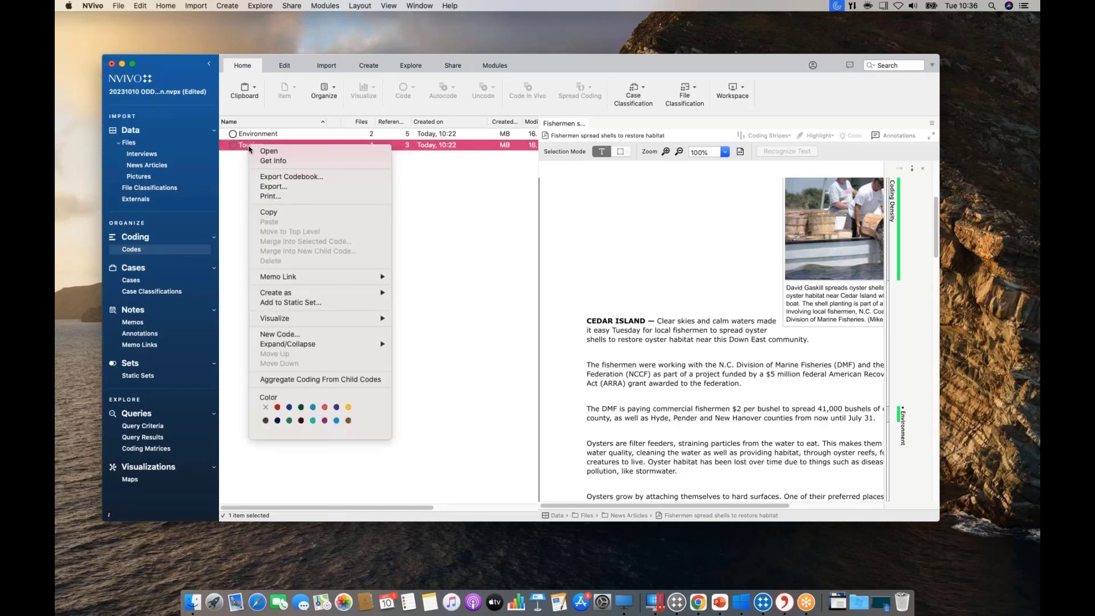
left_click(302, 337)
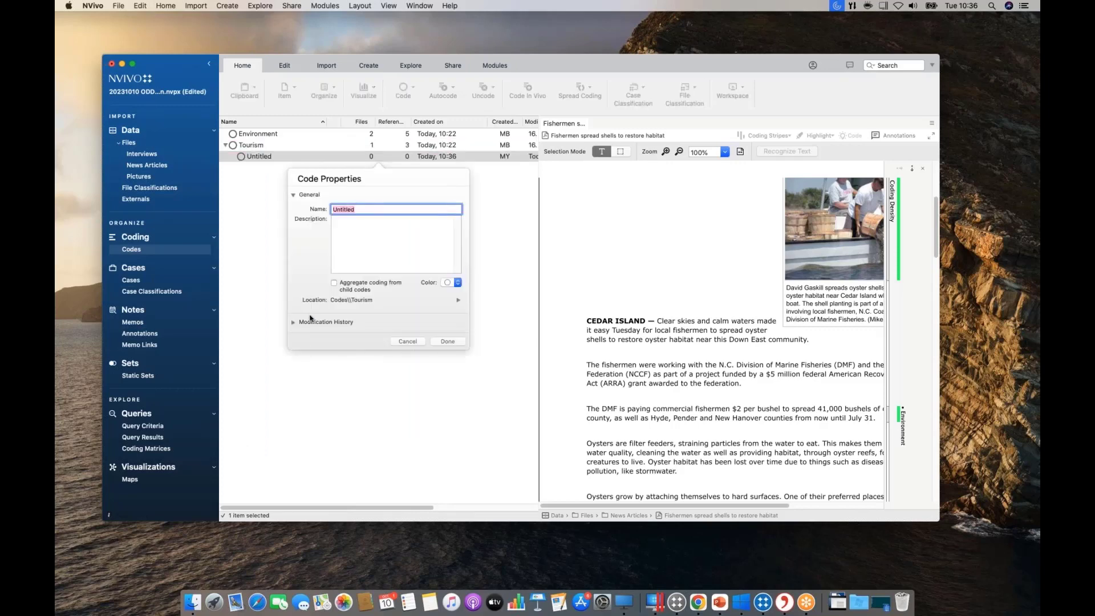
type("Eco-Tourism")
left_click(454, 342)
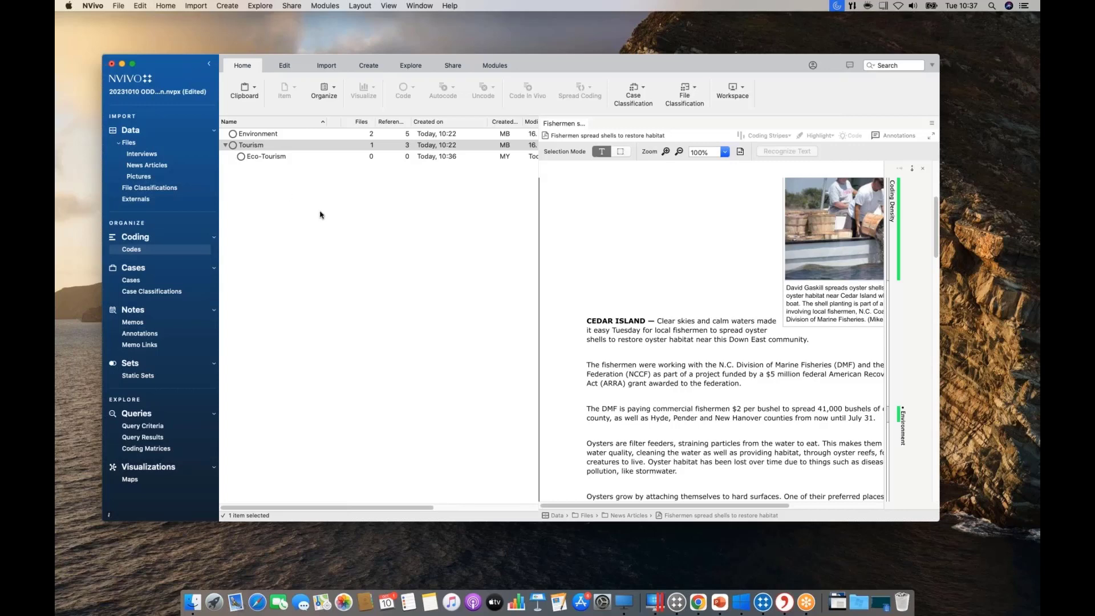
Open the interview and drag its first answer about the family's move onto Eco-Tourism.
left_click(154, 156)
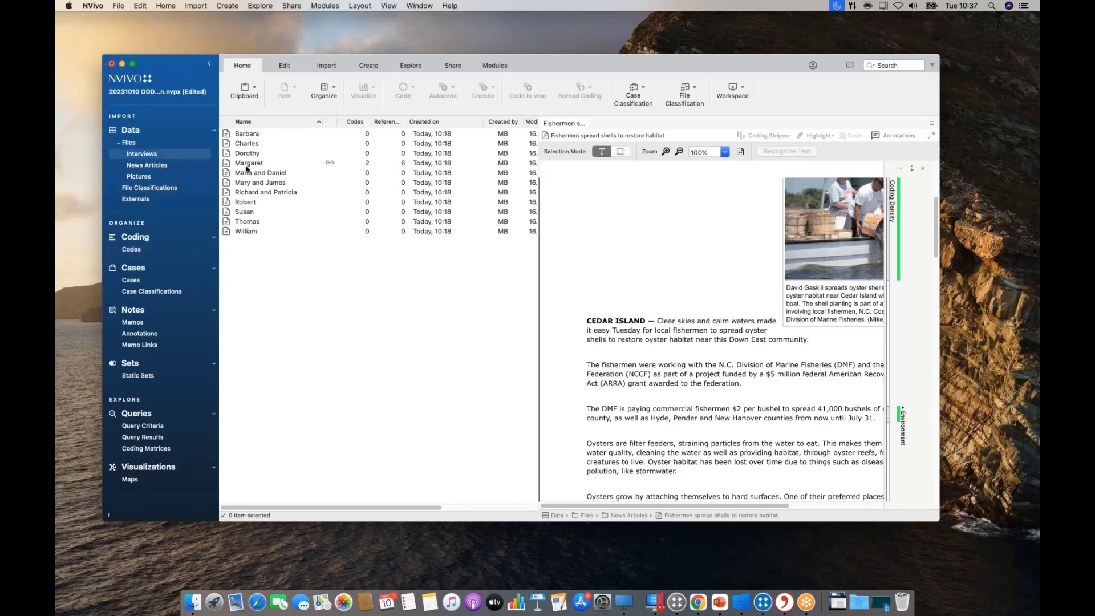
double_click(252, 134)
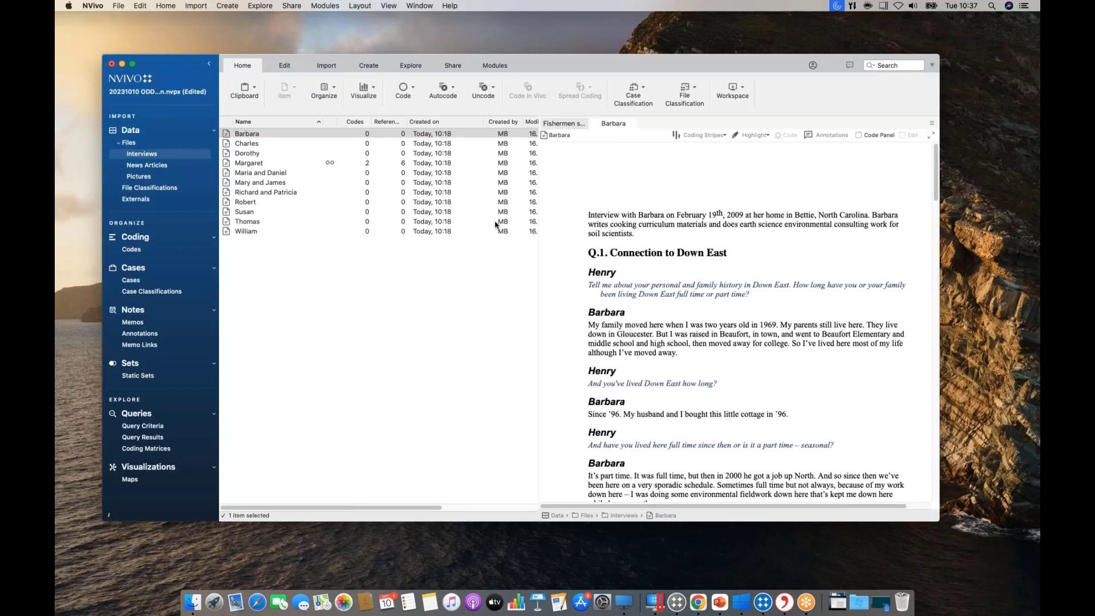
left_click(142, 251)
left_click(698, 365)
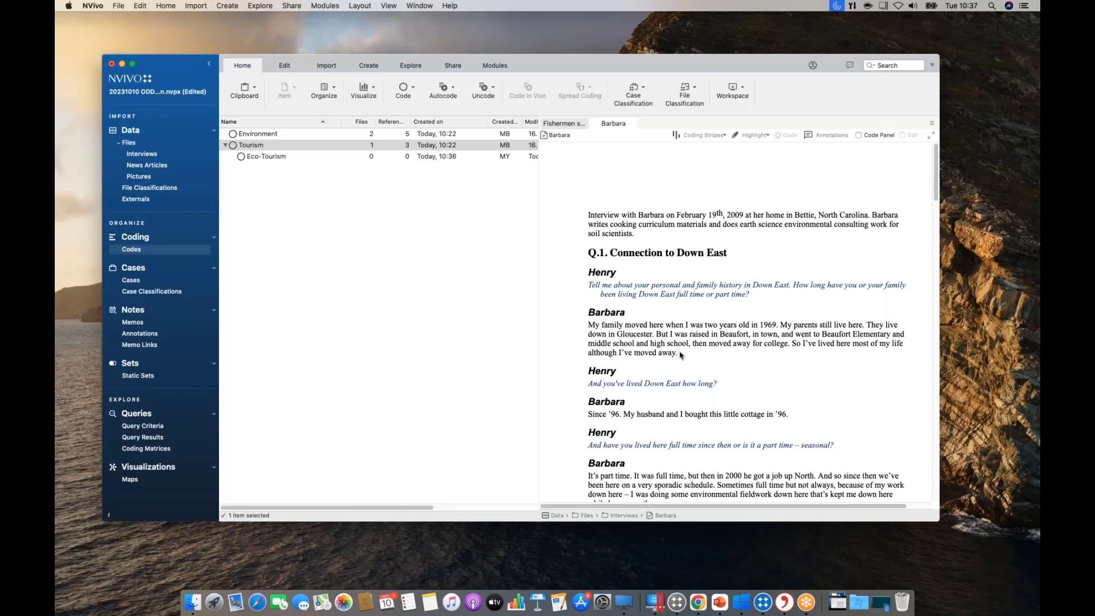
left_click_drag(680, 354, 276, 156)
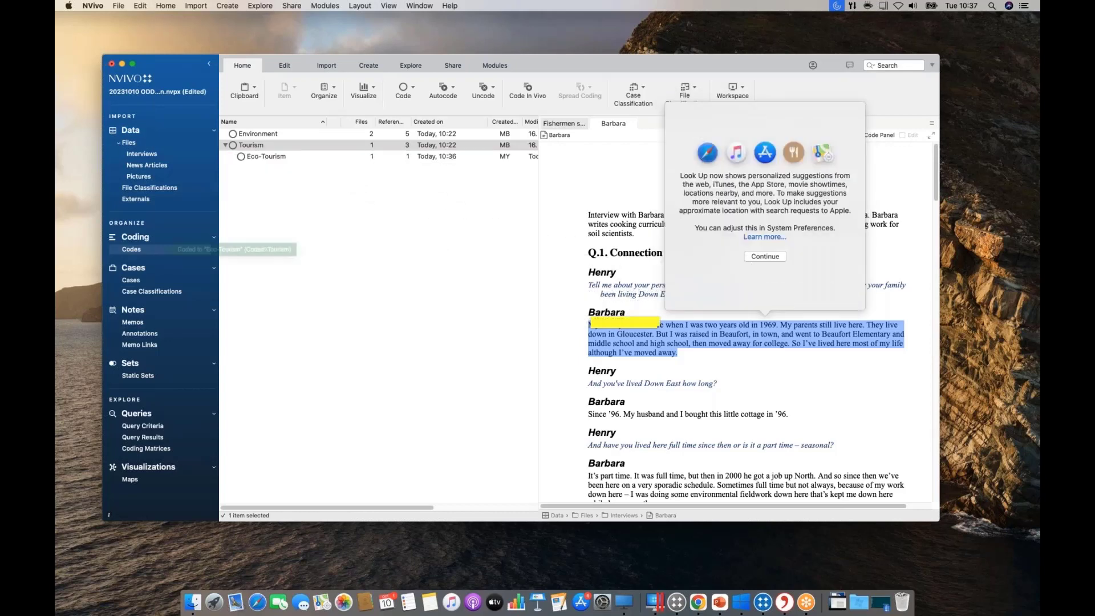
left_click(761, 378)
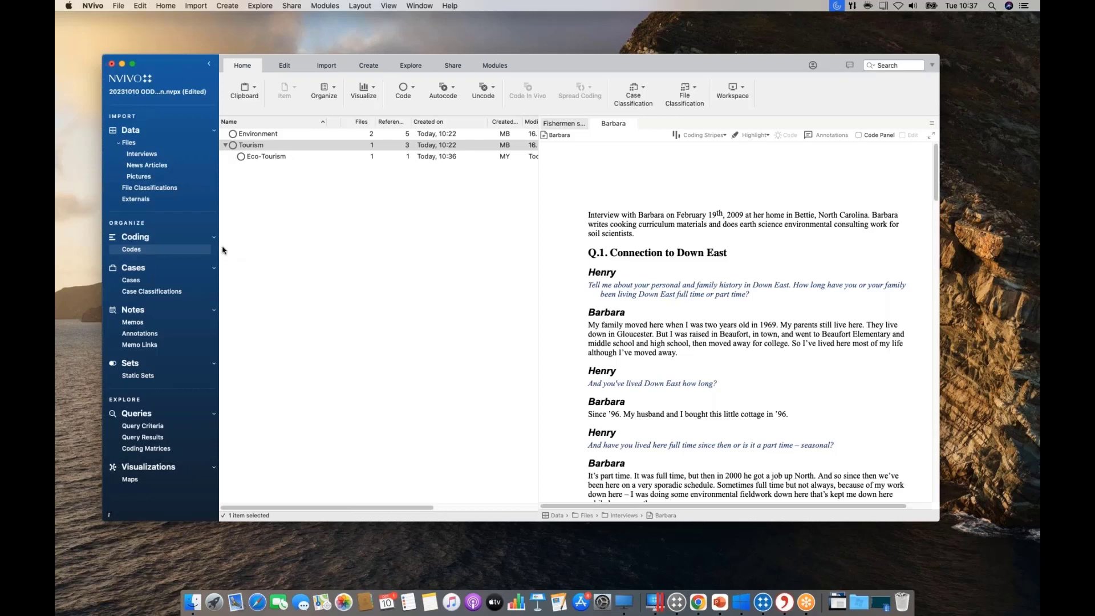
Open the Barrier islands and Cape Lookout picture and code it to Environment.
left_click(153, 178)
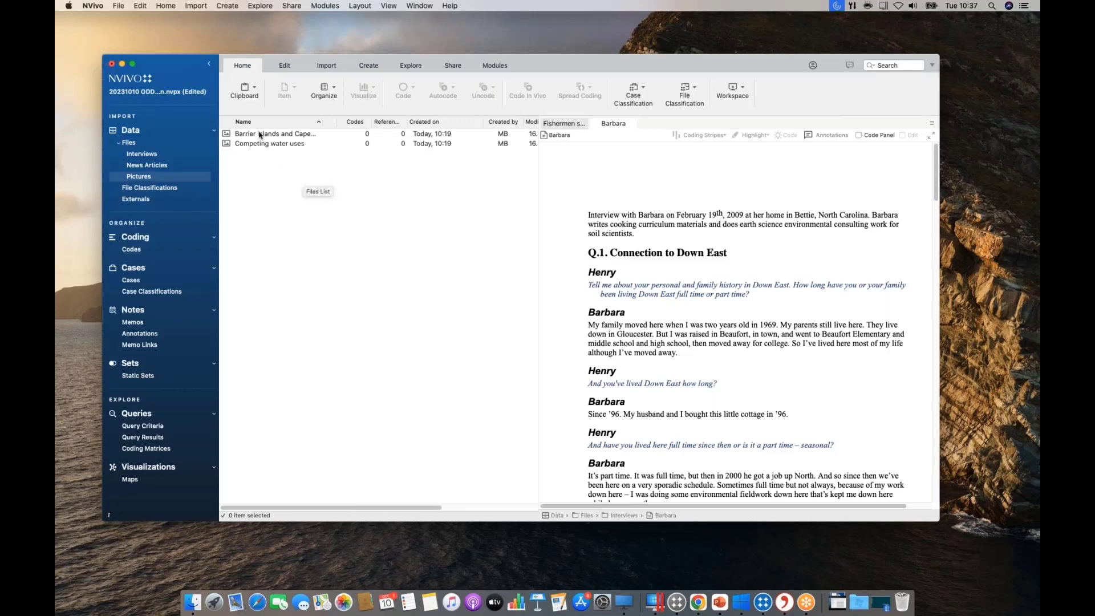
double_click(259, 134)
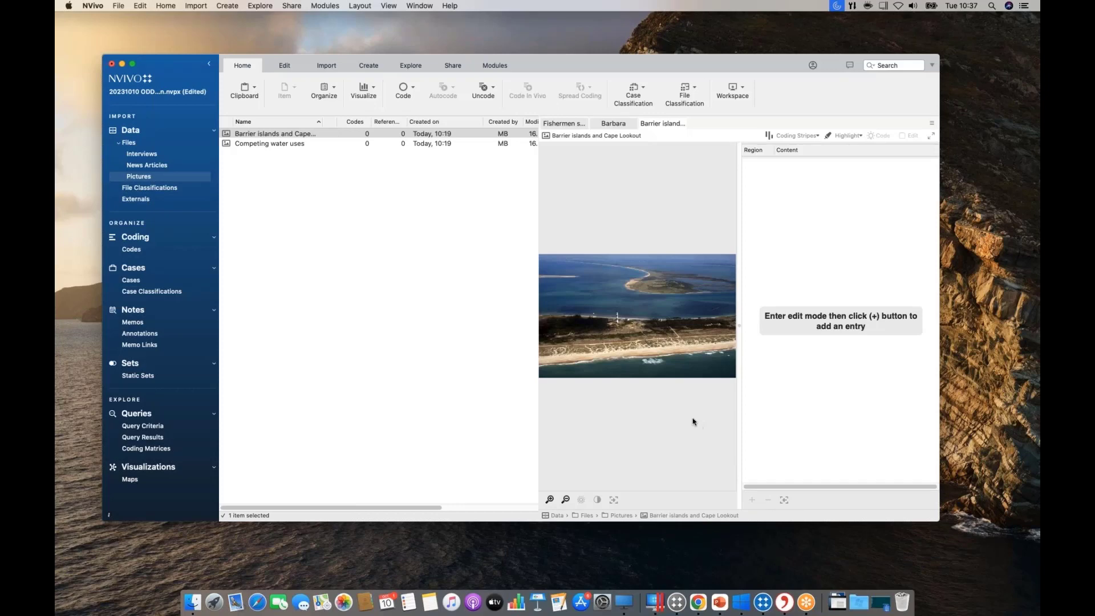
right_click(254, 135)
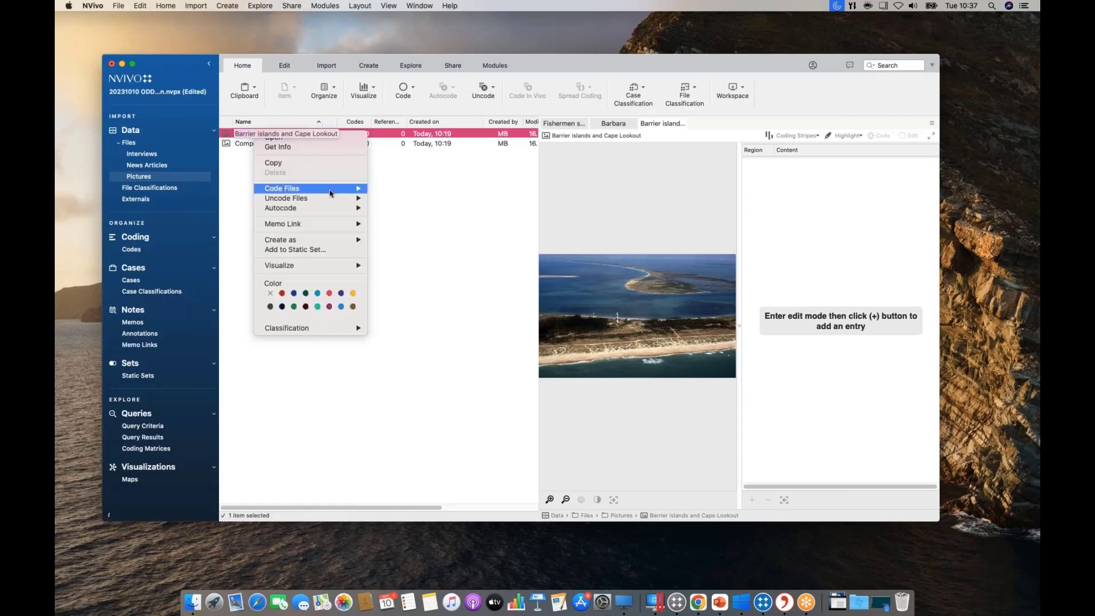
mouse_move(329, 188)
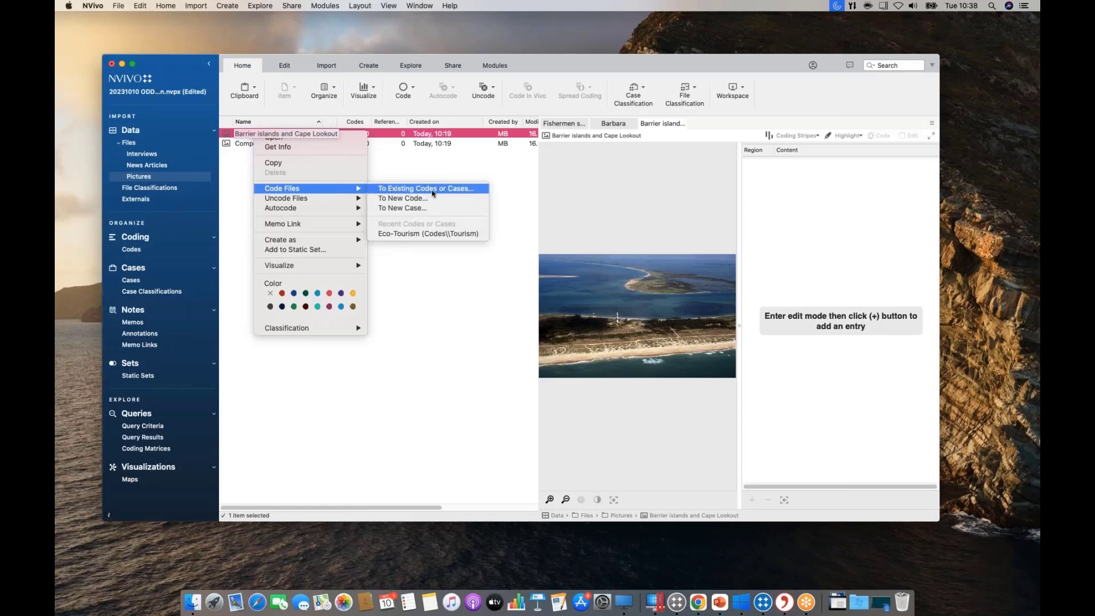
left_click(432, 190)
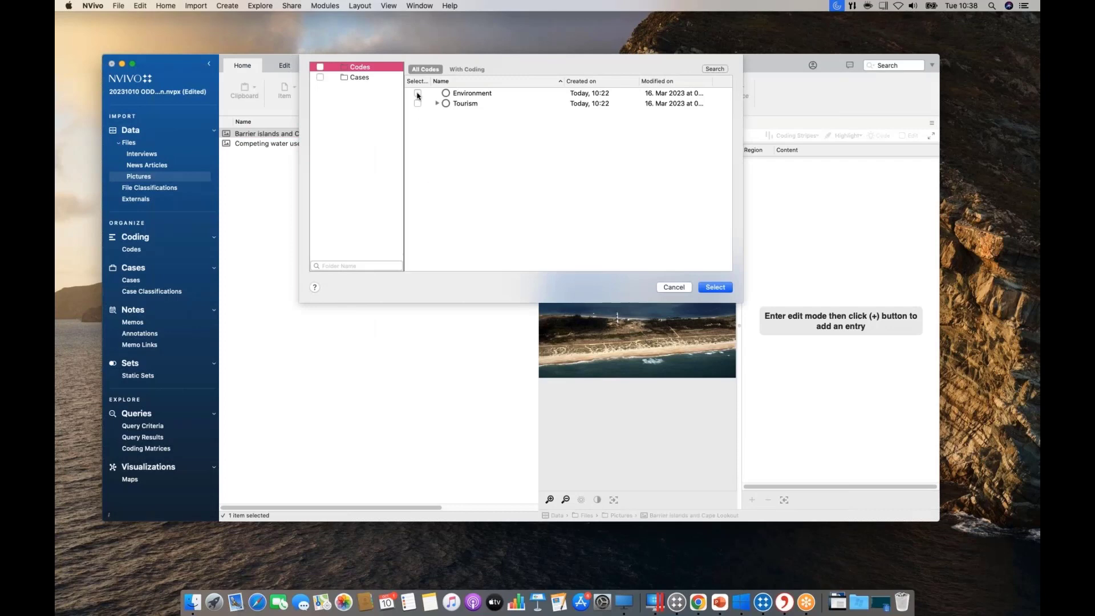
left_click(417, 93)
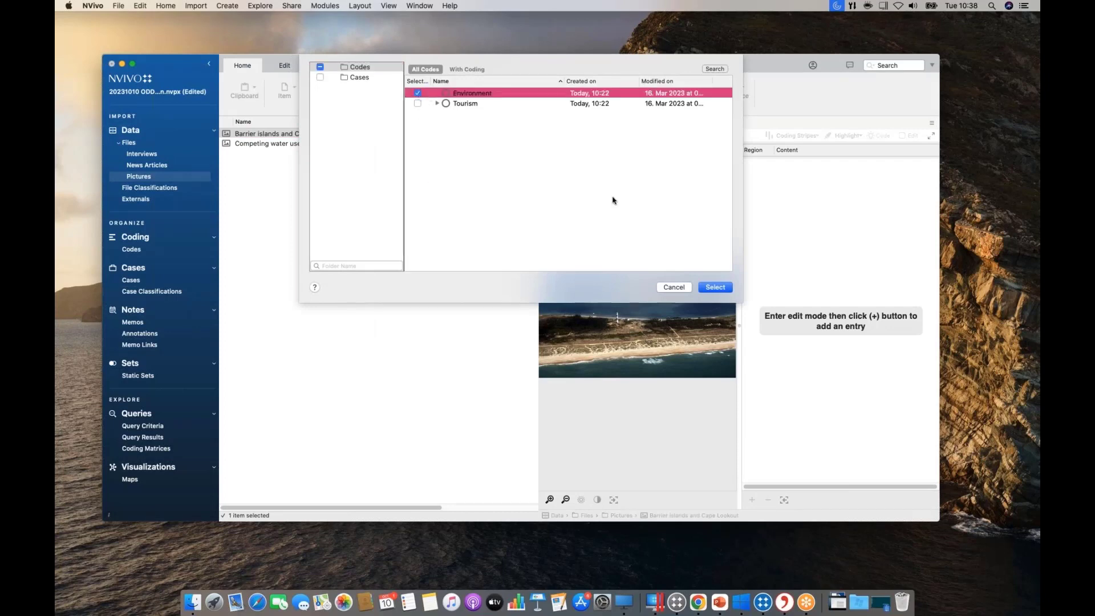
left_click(711, 287)
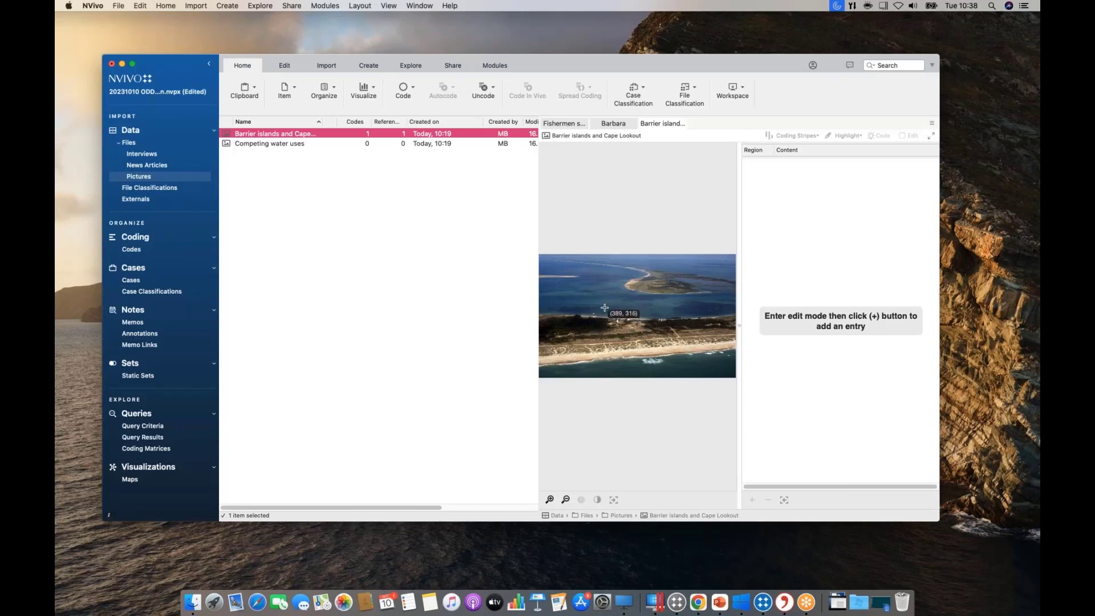
Code an outlined region in the middle of the beach picture to Eco-Tourism.
left_click_drag(604, 308, 629, 330)
right_click(619, 321)
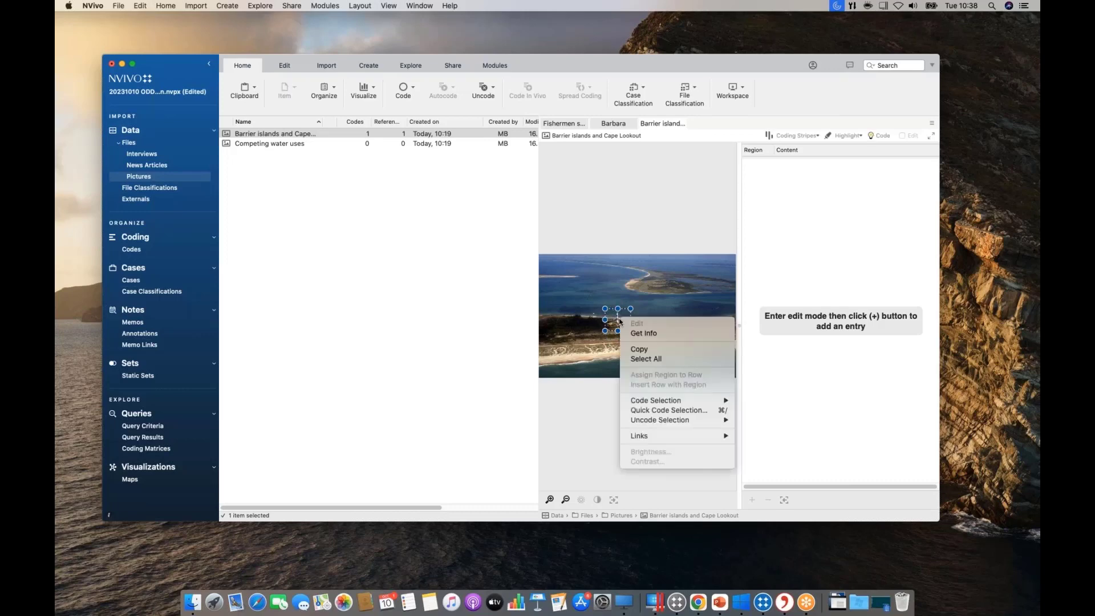
mouse_move(674, 406)
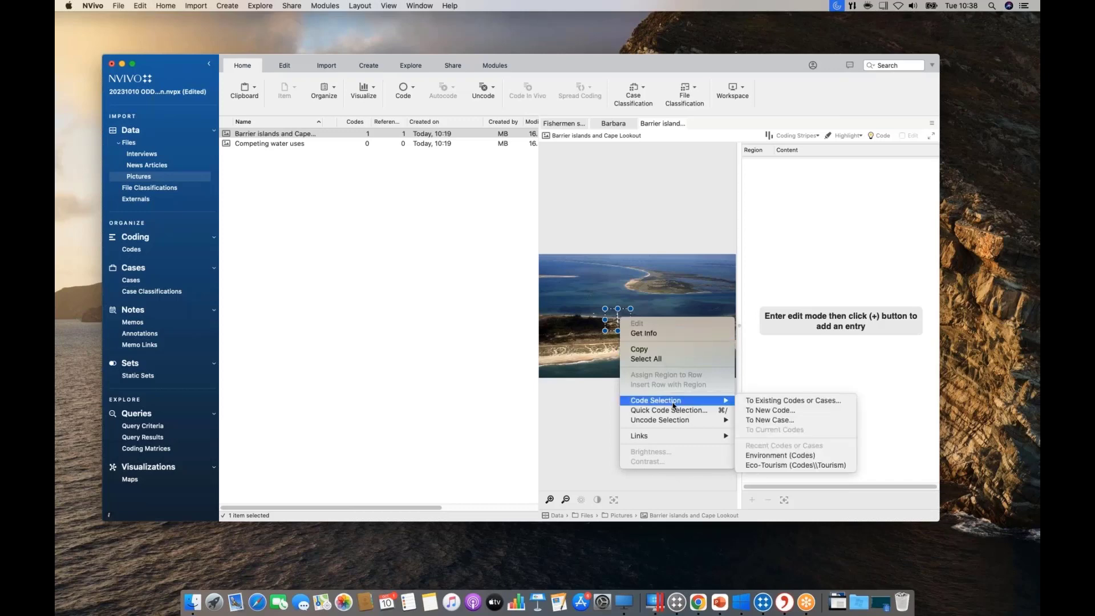
left_click(760, 465)
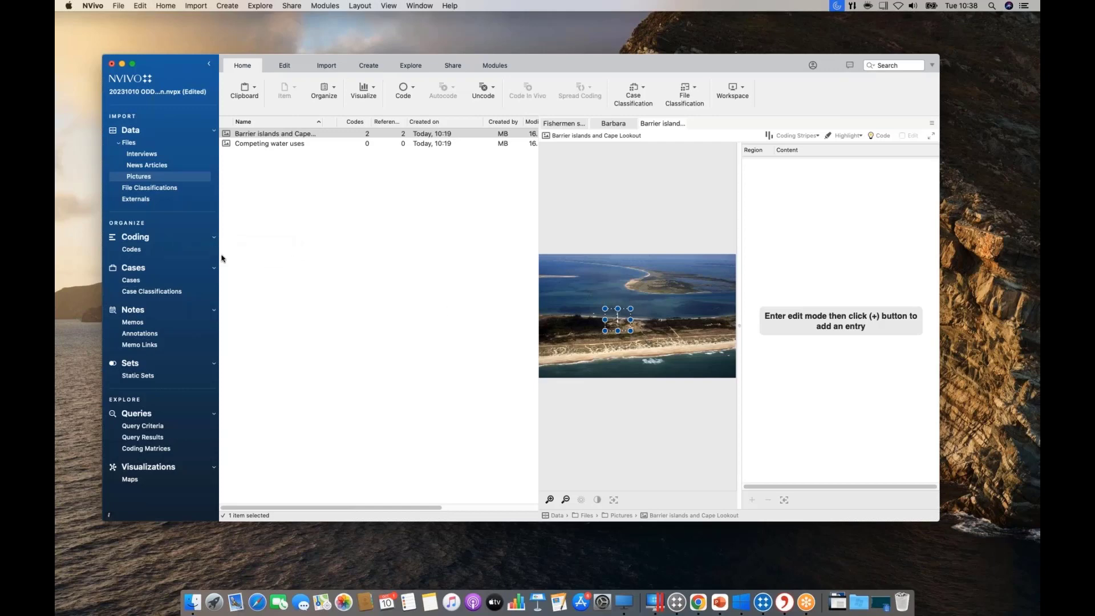
Open the Eco-Tourism code to view its references, then switch to the Windows NVivo.
left_click(142, 249)
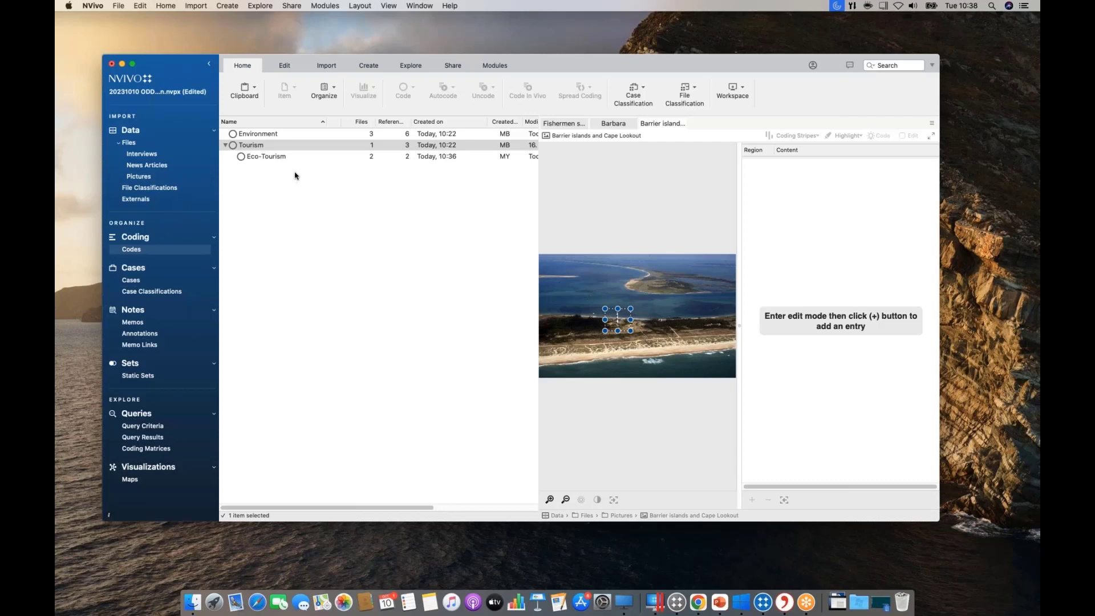
double_click(256, 157)
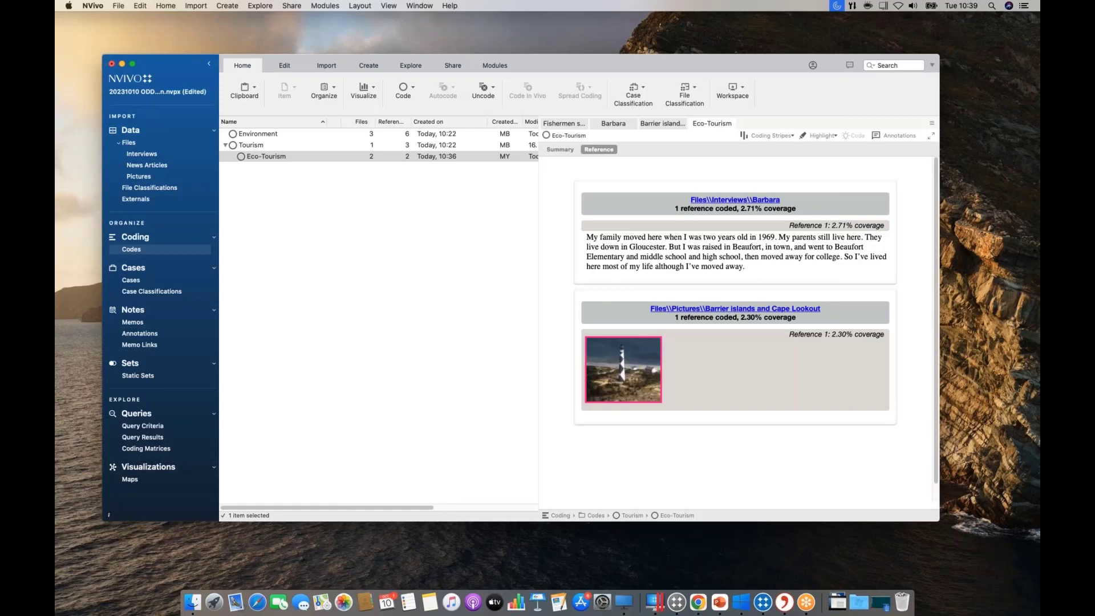
left_click(764, 606)
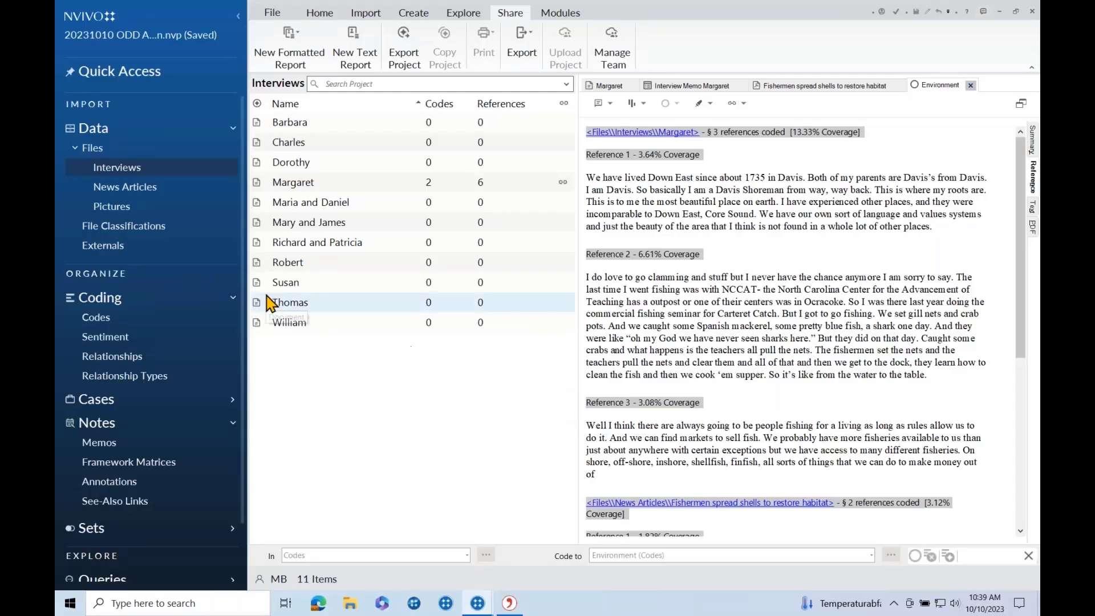
Browse the Windows project's Pictures, Codes and Interviews lists.
left_click(145, 209)
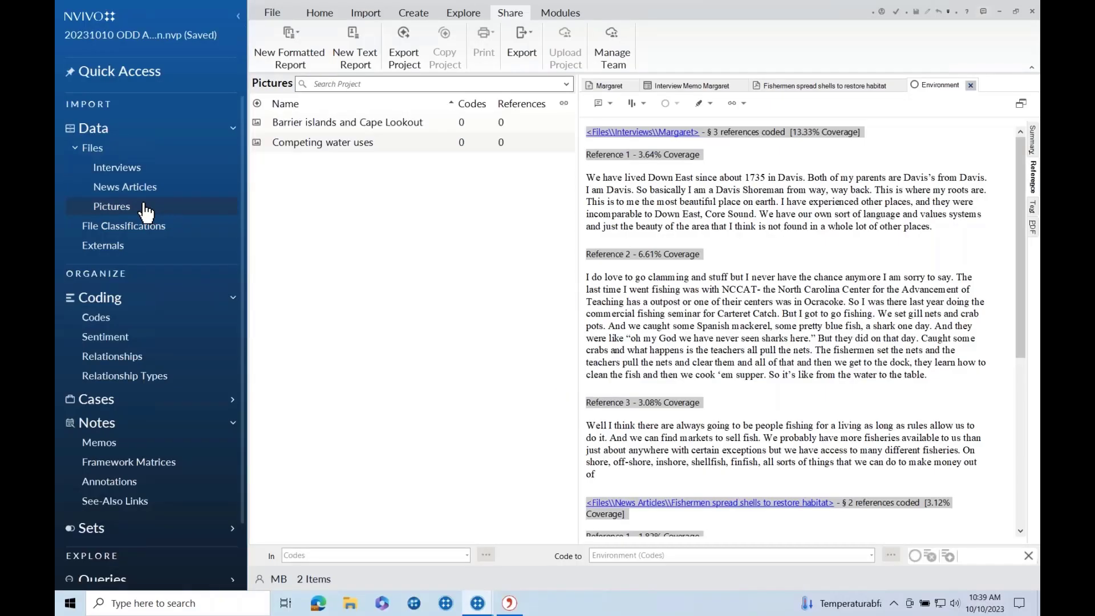
left_click(112, 320)
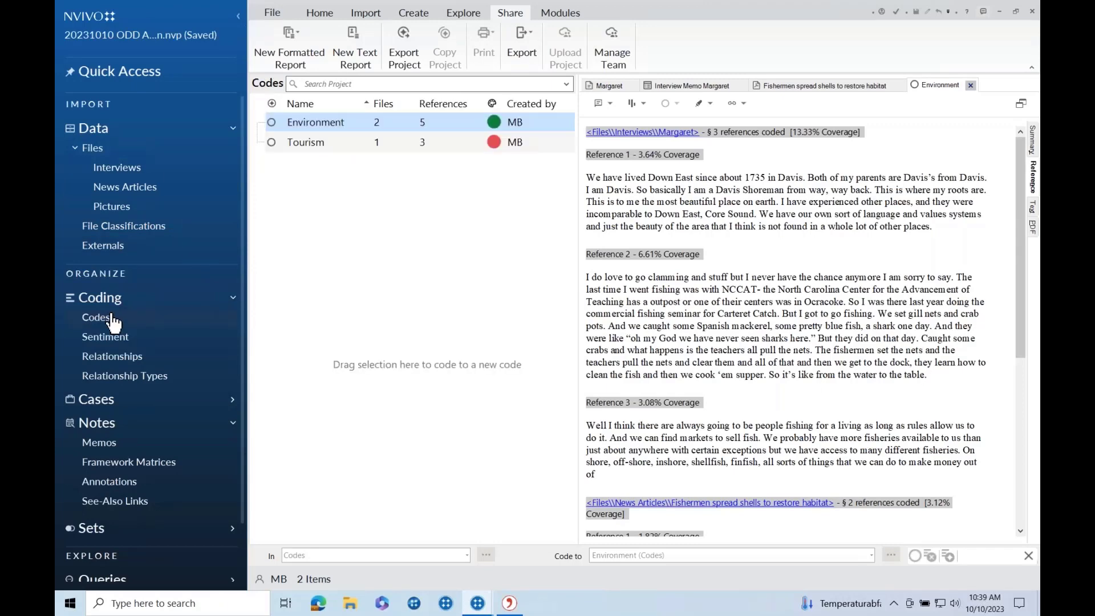
left_click(121, 169)
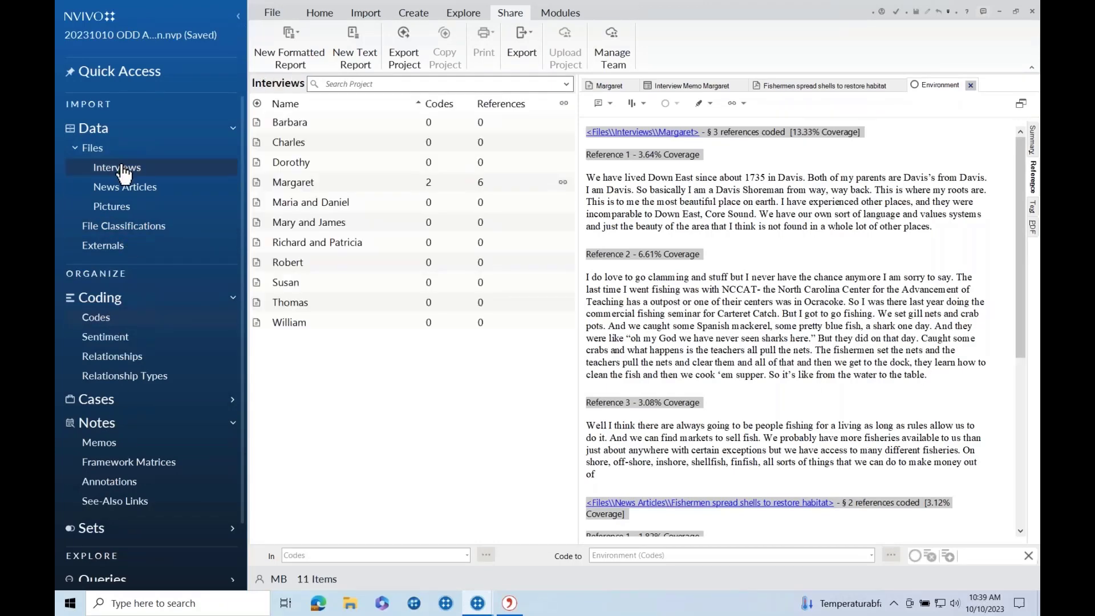
left_click(123, 212)
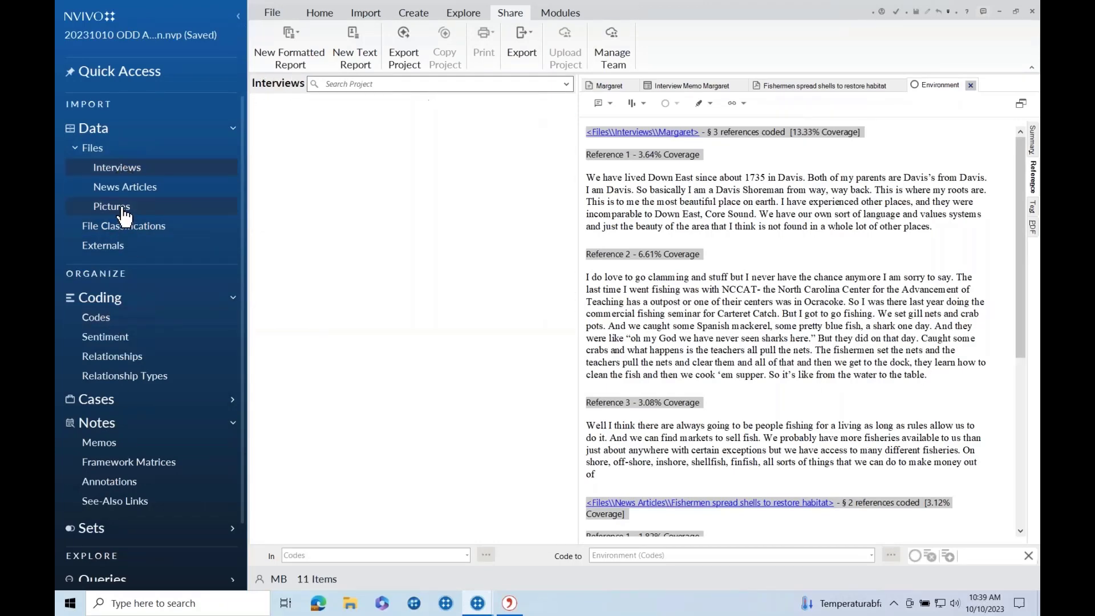
left_click(99, 319)
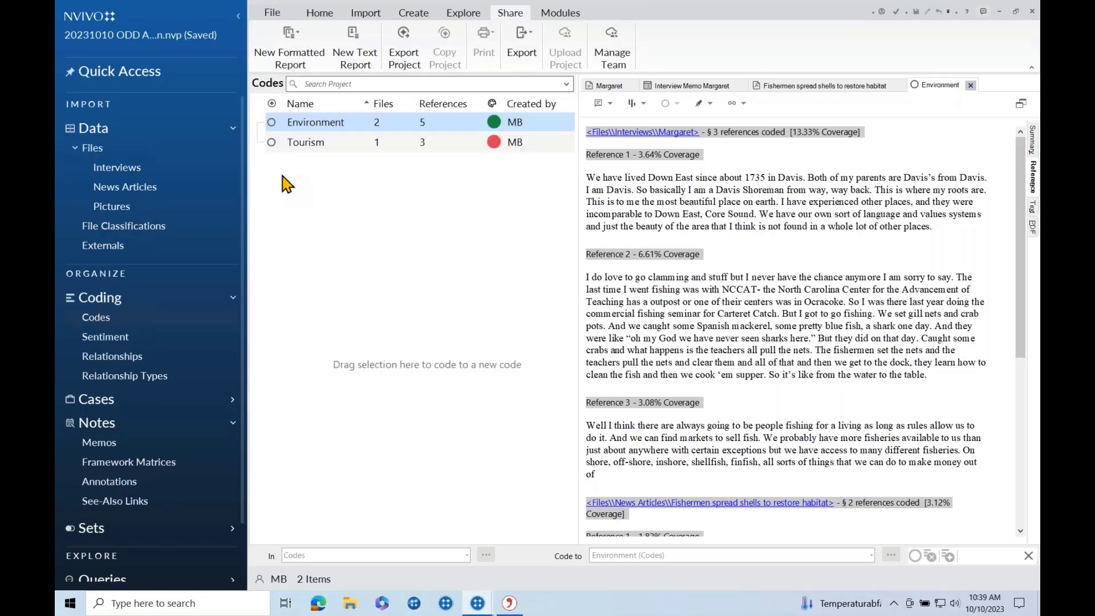
Open the Tourism code's references, then return to the Interviews list.
left_click(291, 147)
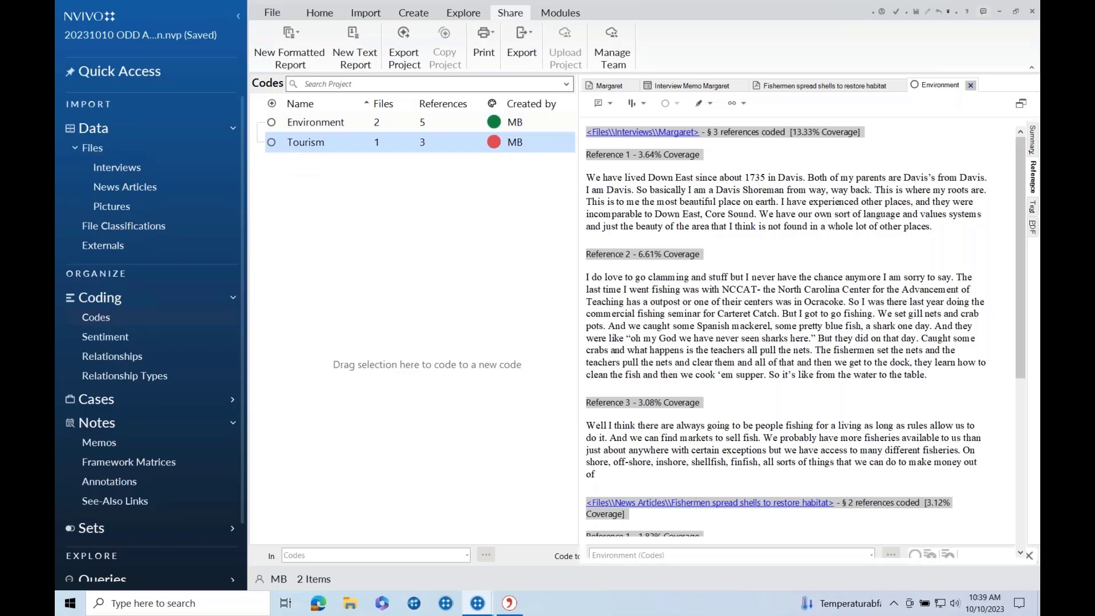
double_click(291, 147)
left_click(177, 166)
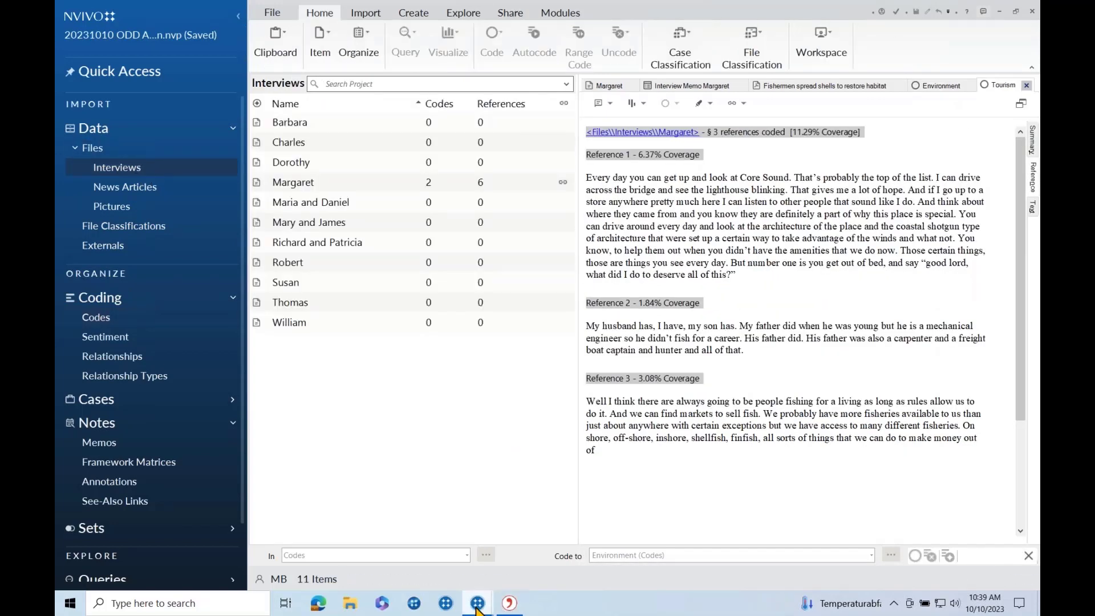
mouse_move(470, 599)
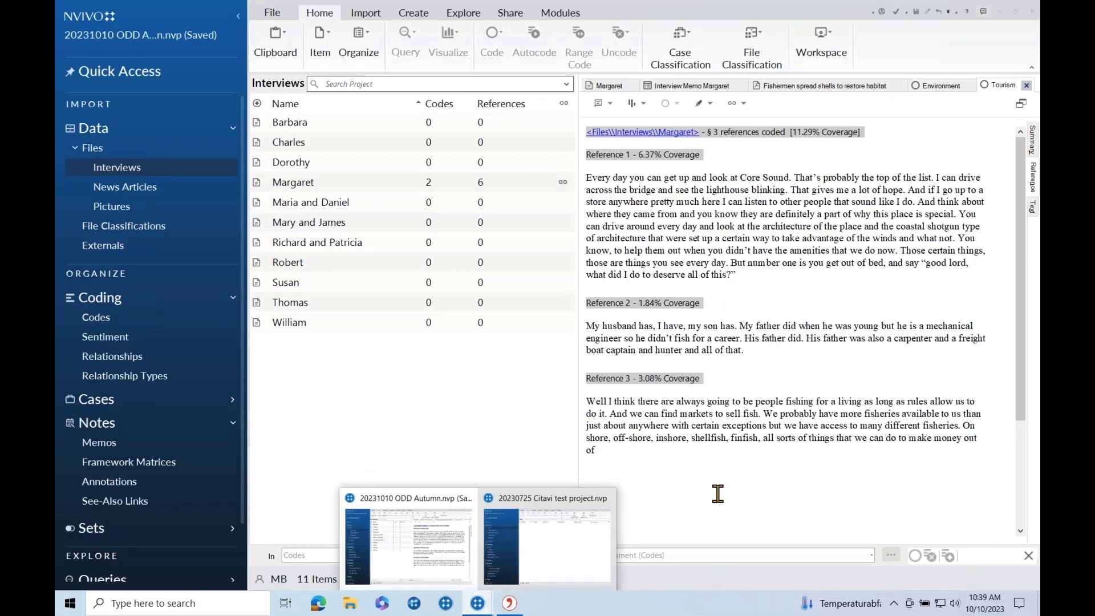
left_click(481, 391)
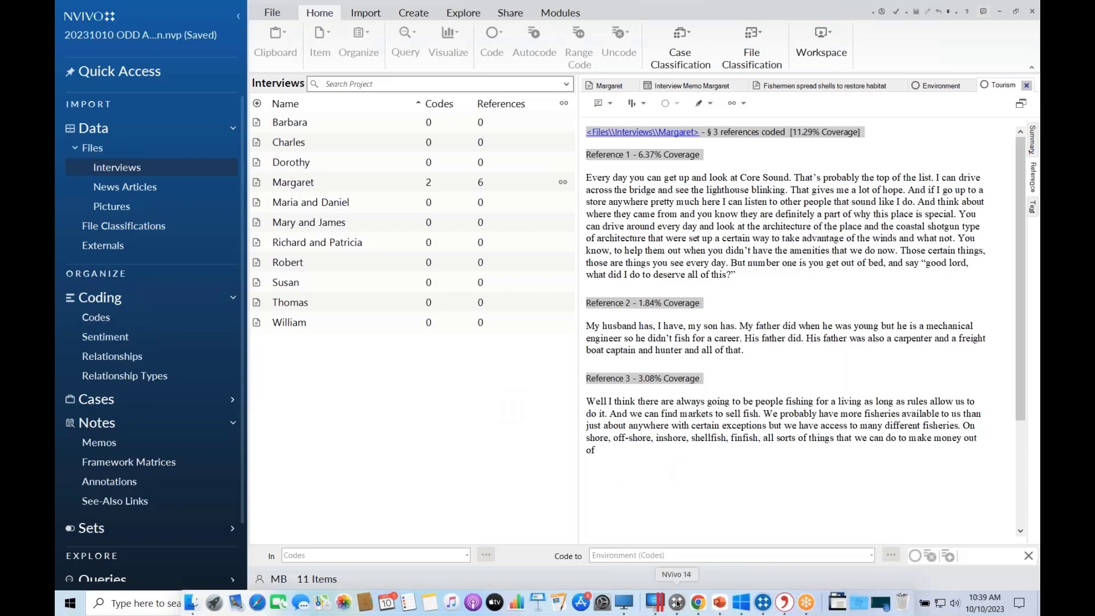
Save the Mac NVivo project with File > Save and return to the Windows NVivo.
left_click(676, 602)
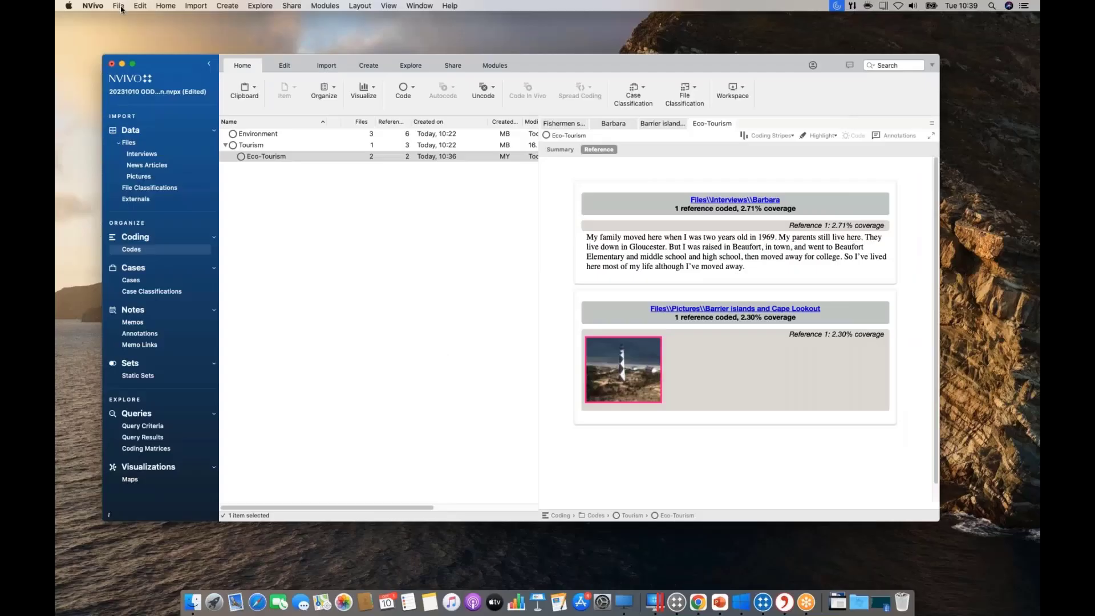
left_click(120, 7)
left_click(134, 93)
left_click(762, 605)
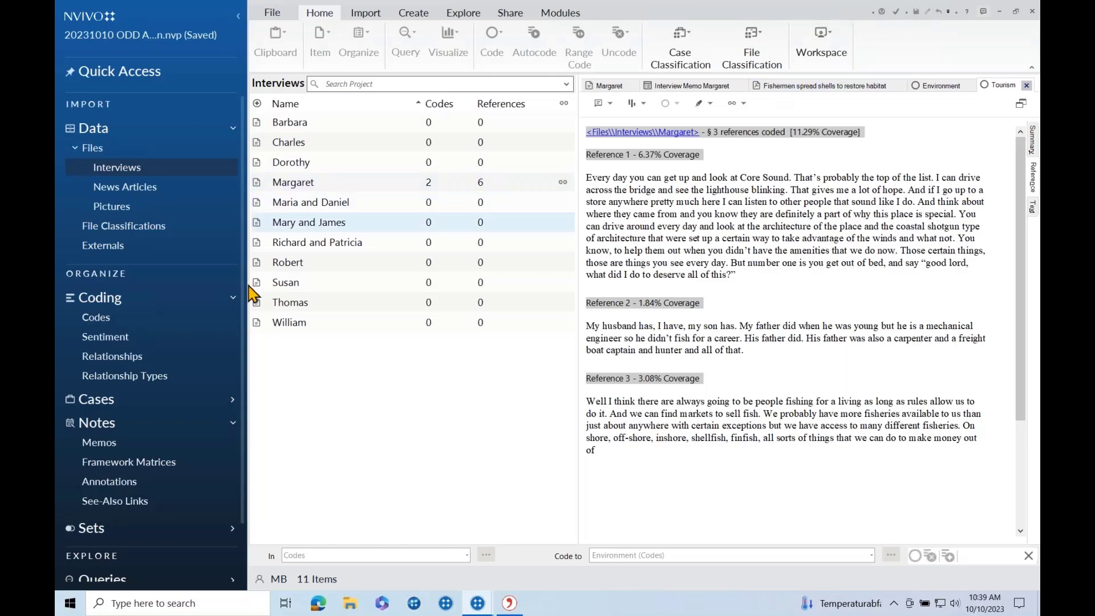
Open the synced 'Barrier islands and Cape Lookout' picture from the Pictures list.
left_click(134, 207)
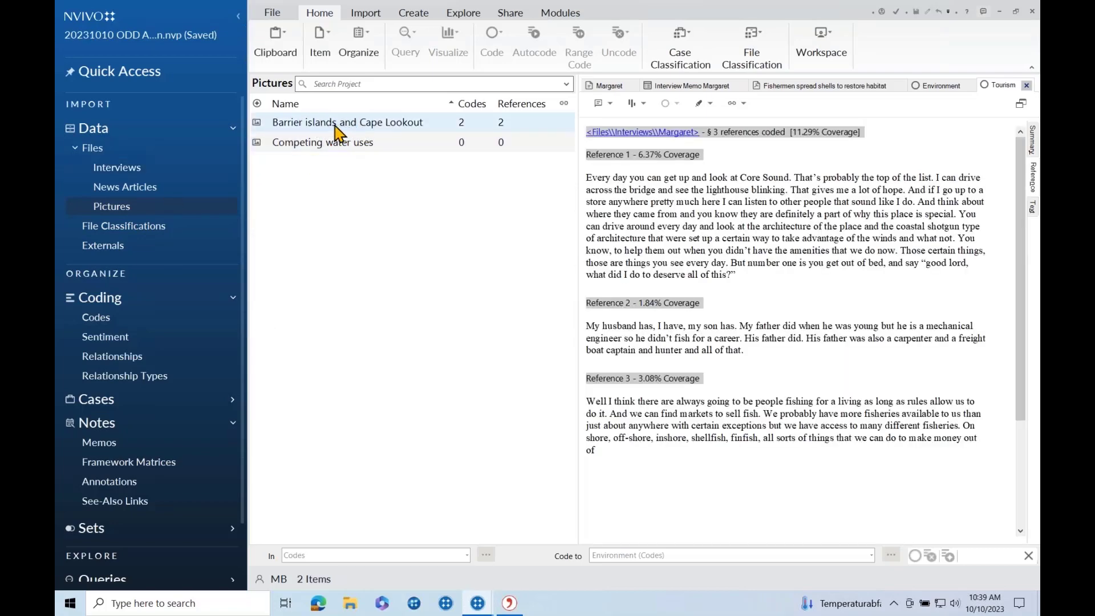
left_click(404, 129)
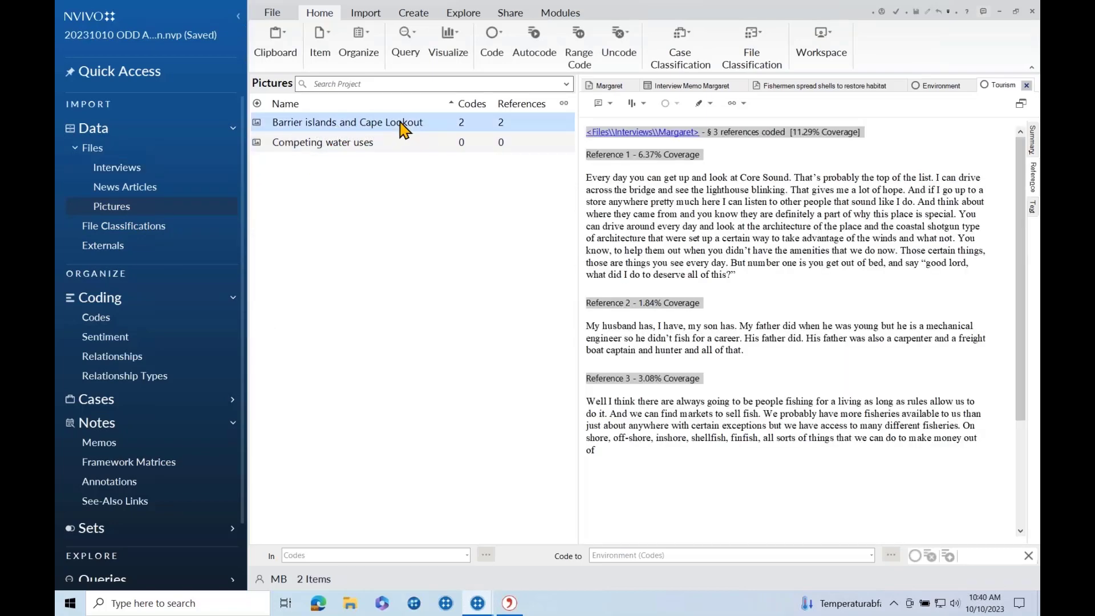
double_click(403, 129)
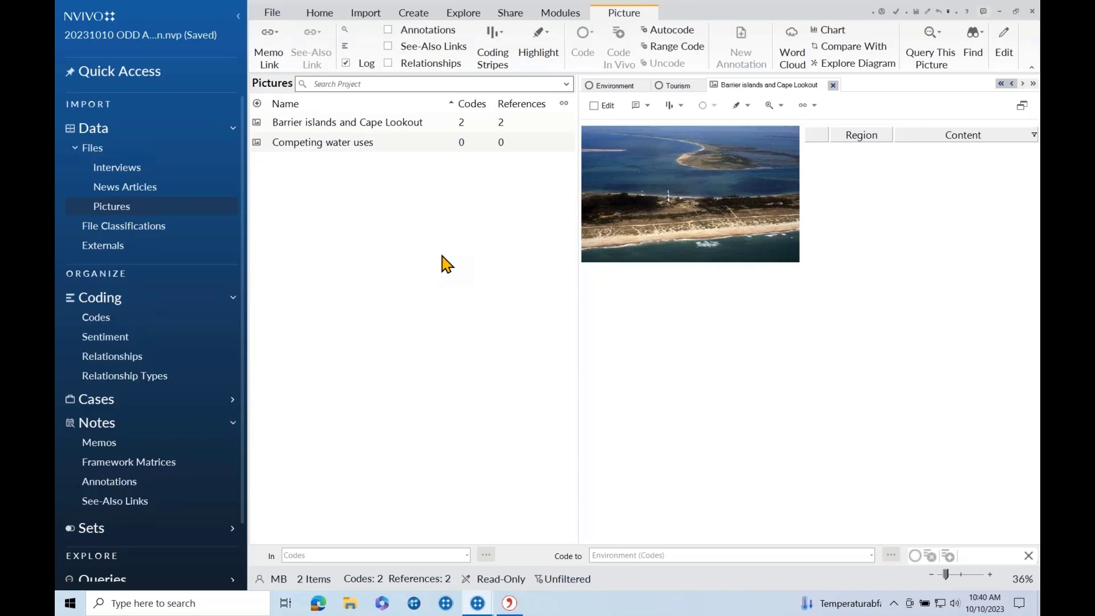
Check the Project Team under Share > Manage Team, then advance to the Citavi & NVivo slide.
left_click(517, 20)
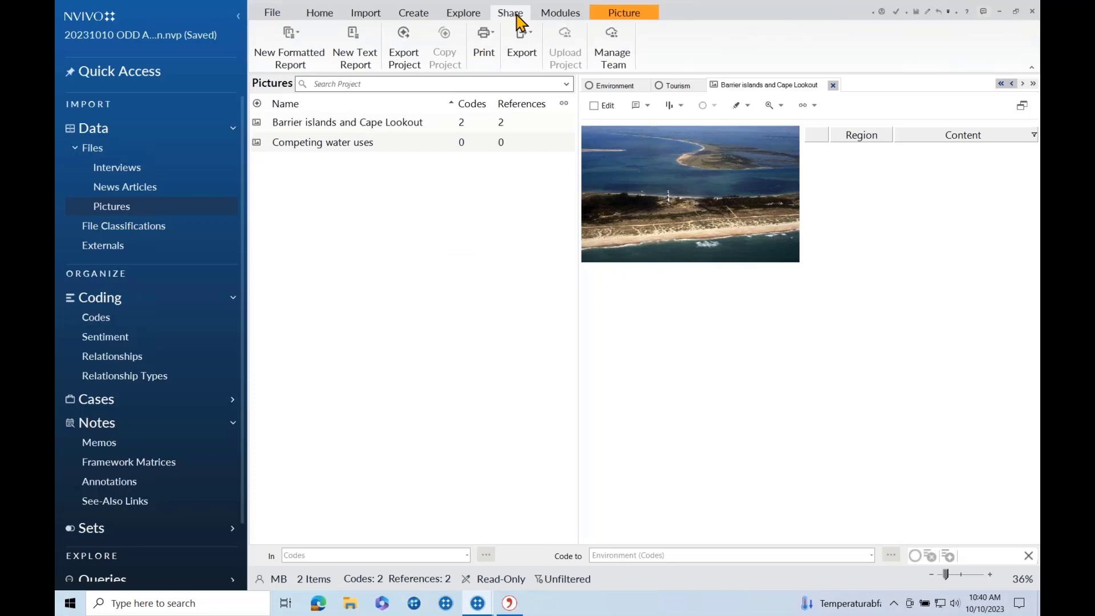
left_click(614, 48)
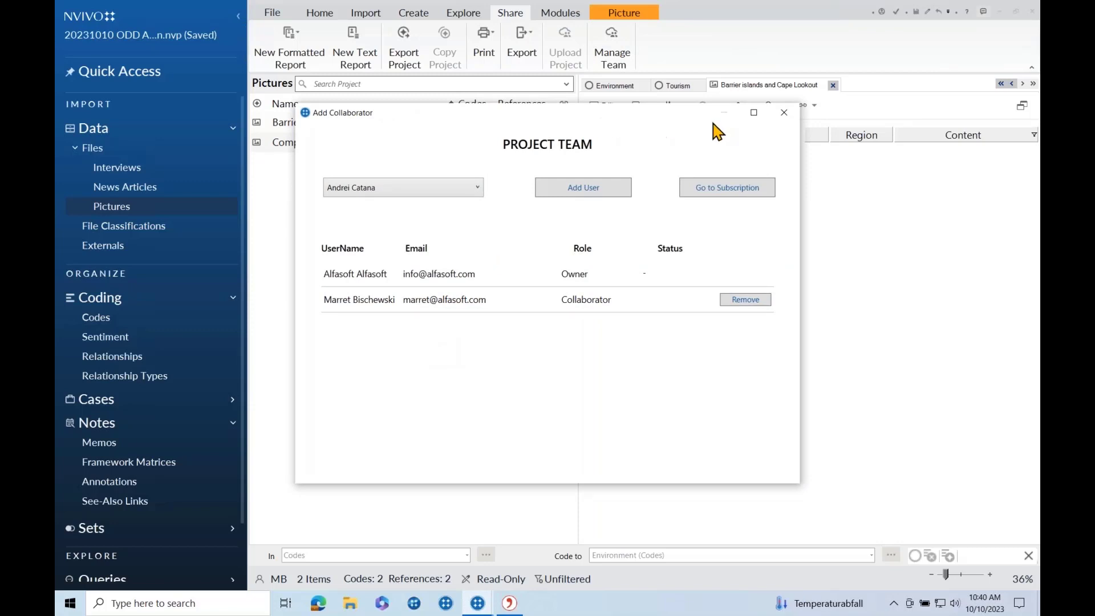
left_click(784, 114)
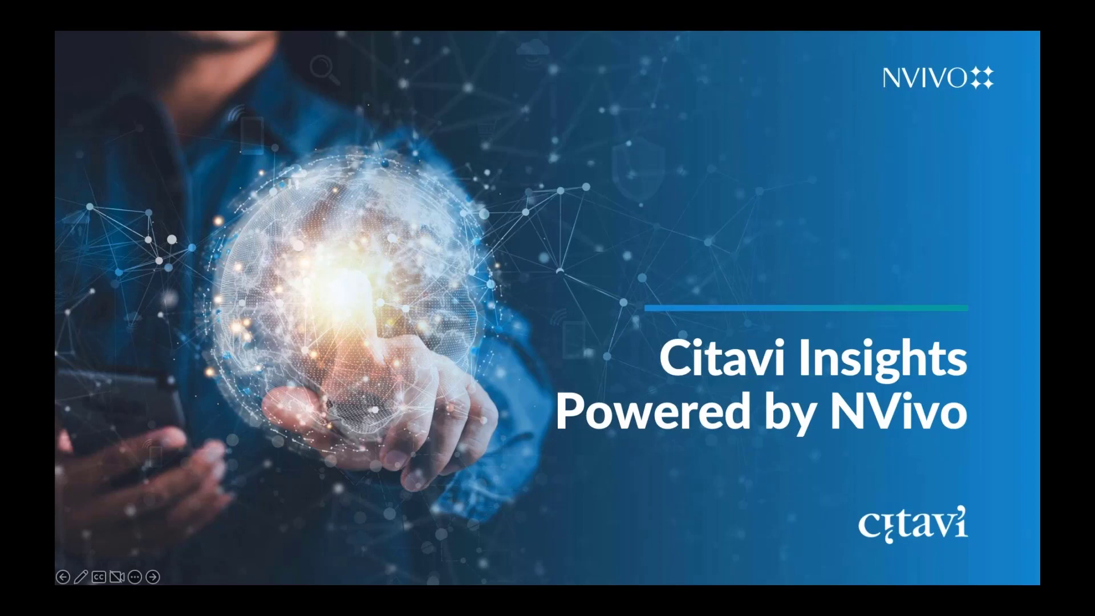
key("Right")
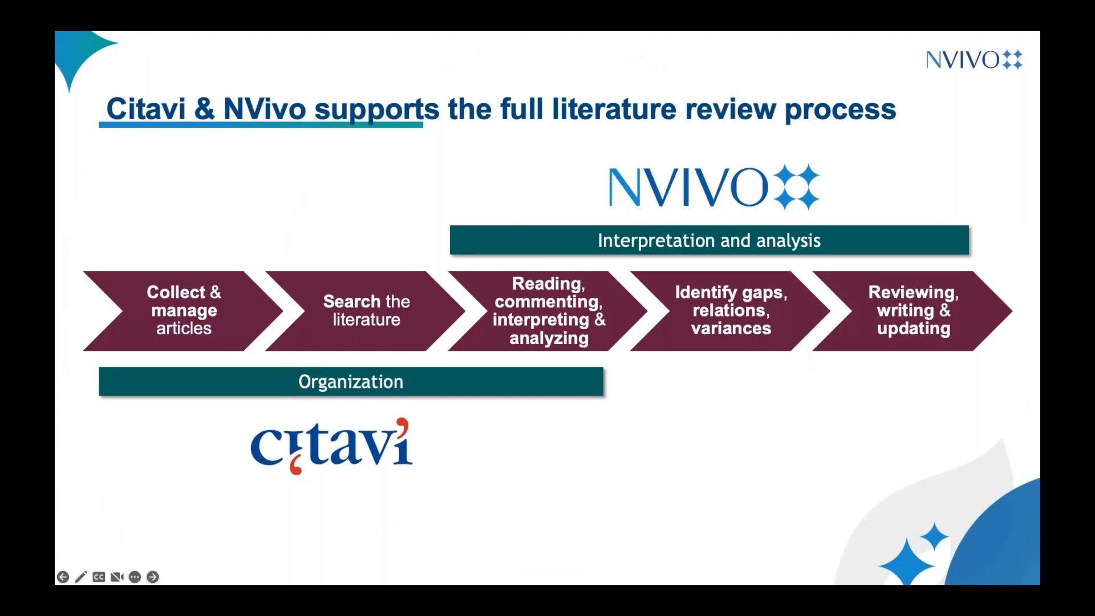
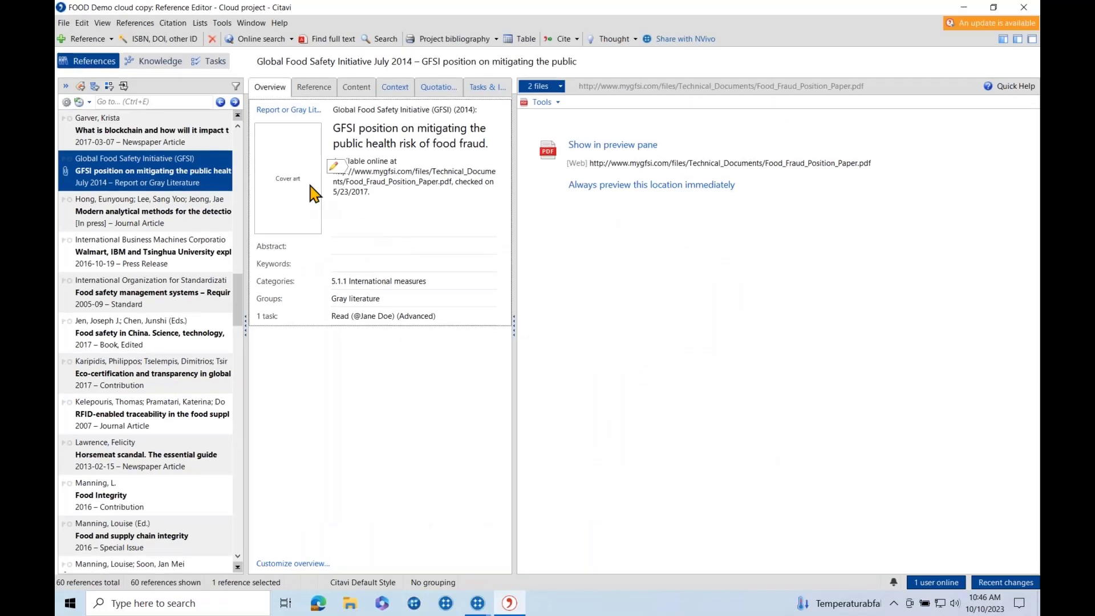
Widen Citavi's reference list and show the GFSI position paper's quotations, including the food fraud definition.
left_click_drag(284, 90, 347, 90)
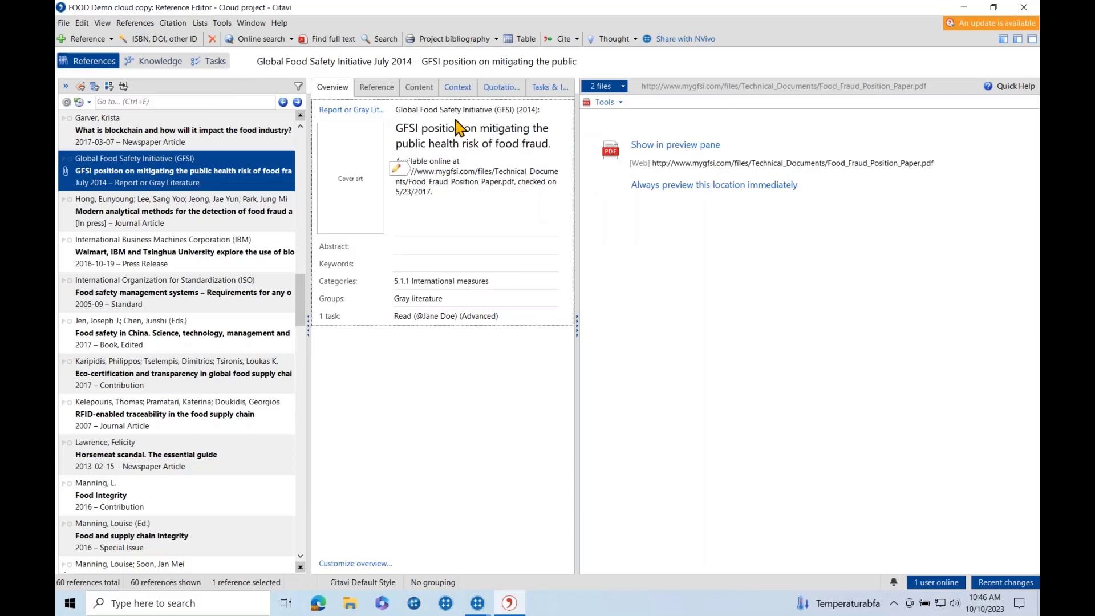
left_click(500, 87)
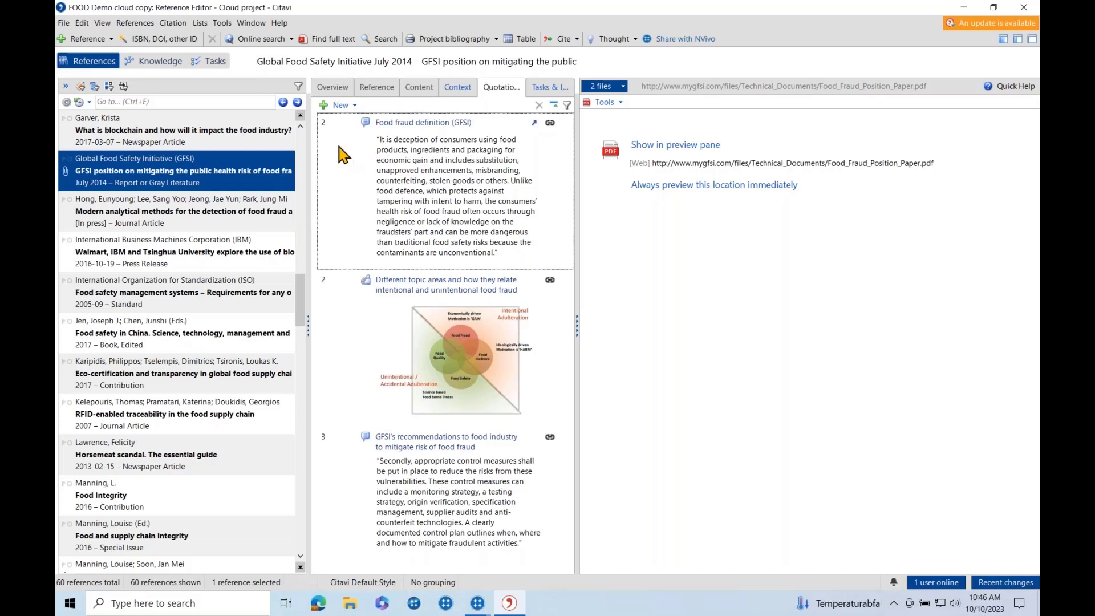
left_click(154, 63)
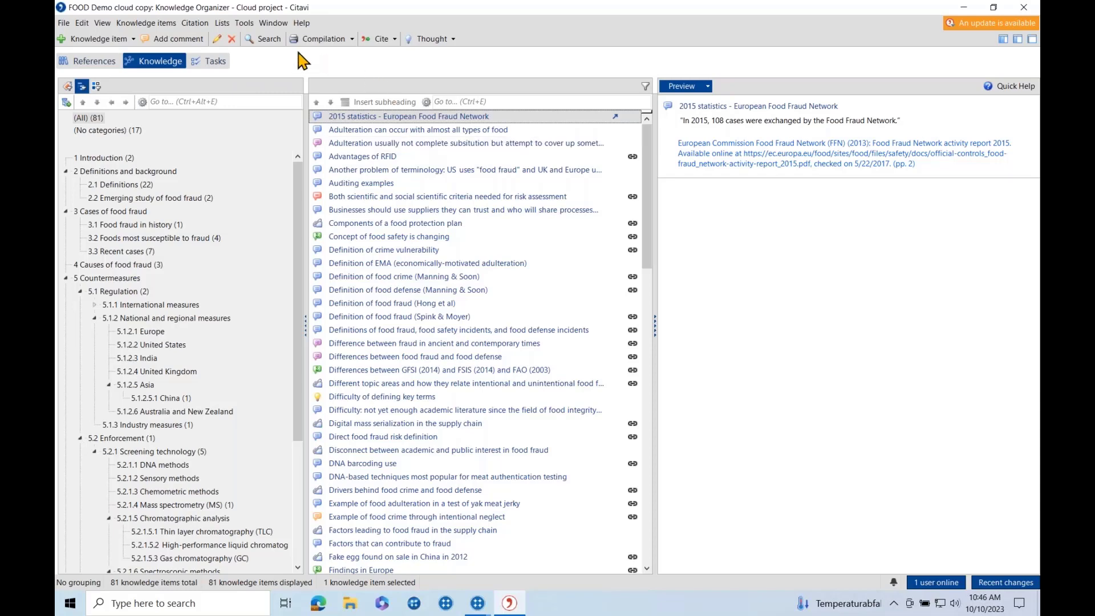
left_click(94, 61)
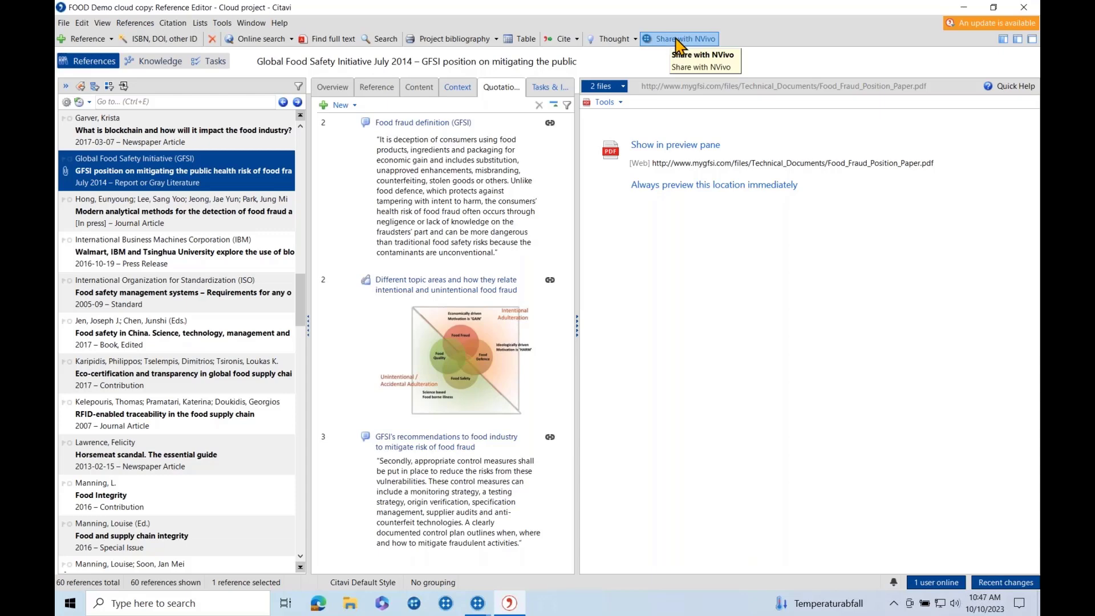
Share the Citavi food-fraud project with NVivo and wait for the ready notification.
left_click(673, 40)
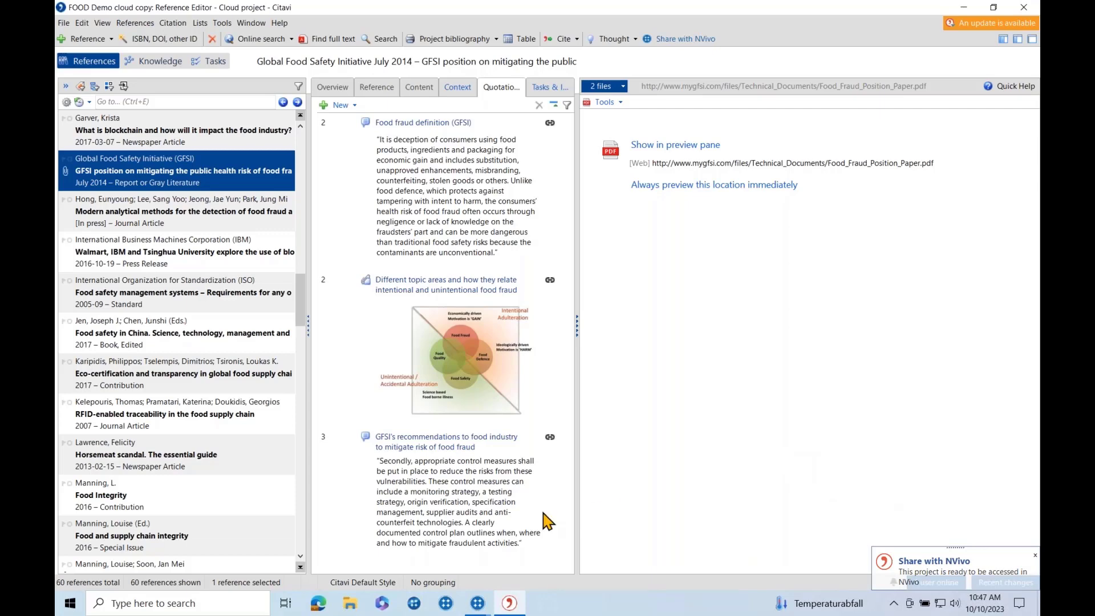
mouse_move(479, 606)
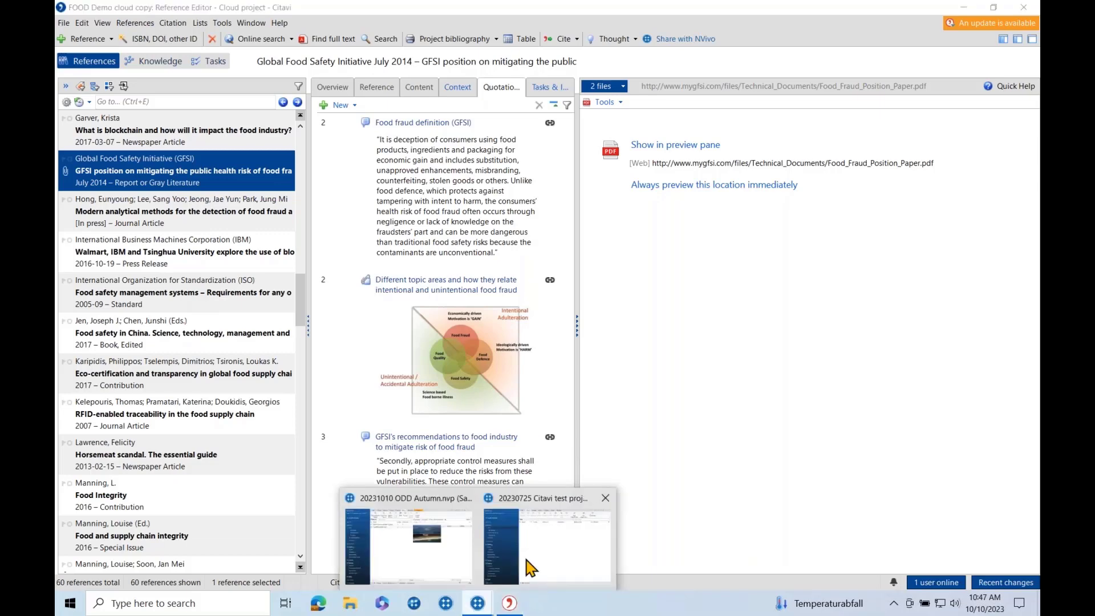
Open the 2012 food and drug counterfeiting PDF from NVivo's References and display its imported annotations.
left_click(547, 549)
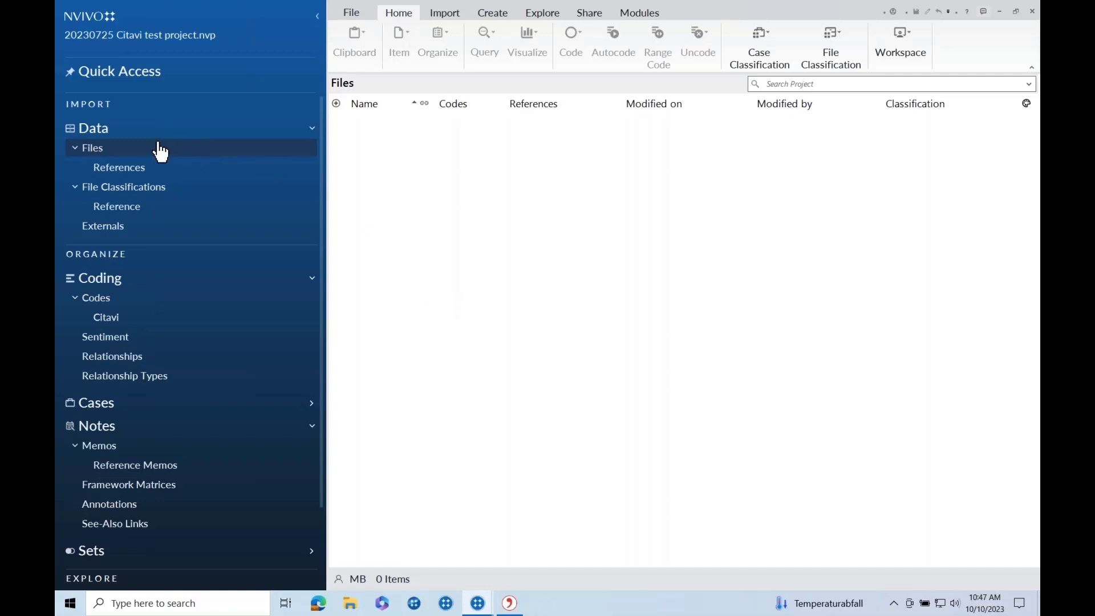
left_click(122, 179)
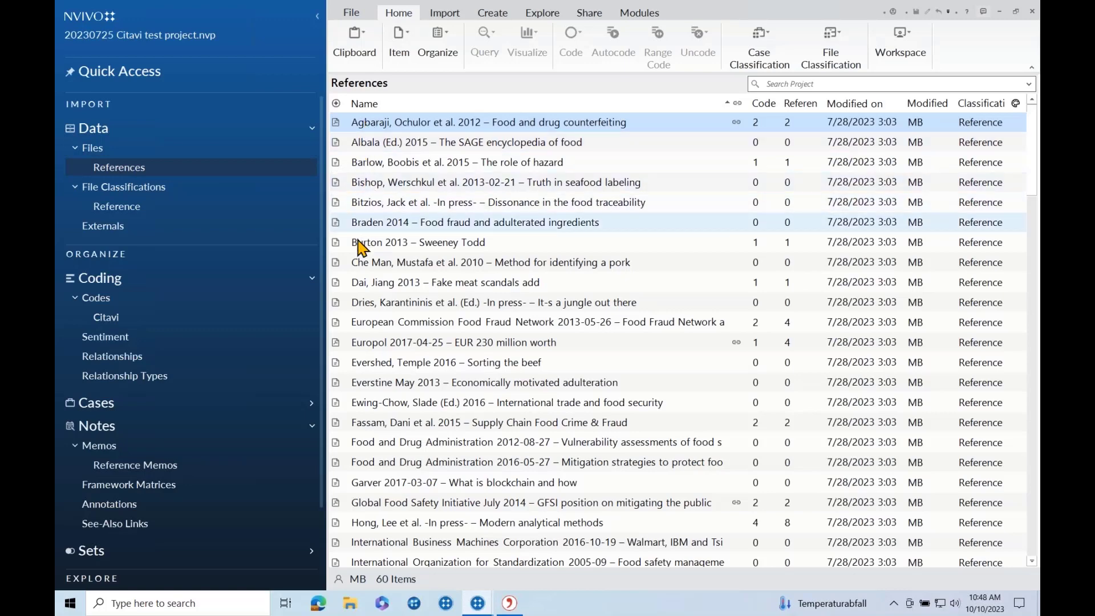
double_click(359, 120)
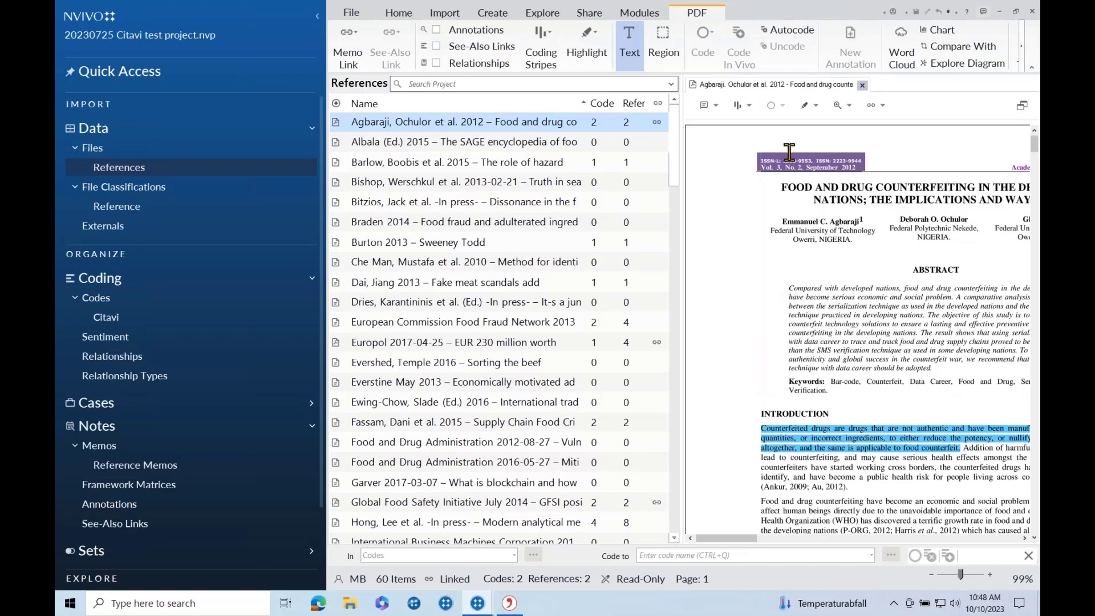
left_click(715, 107)
left_click(735, 125)
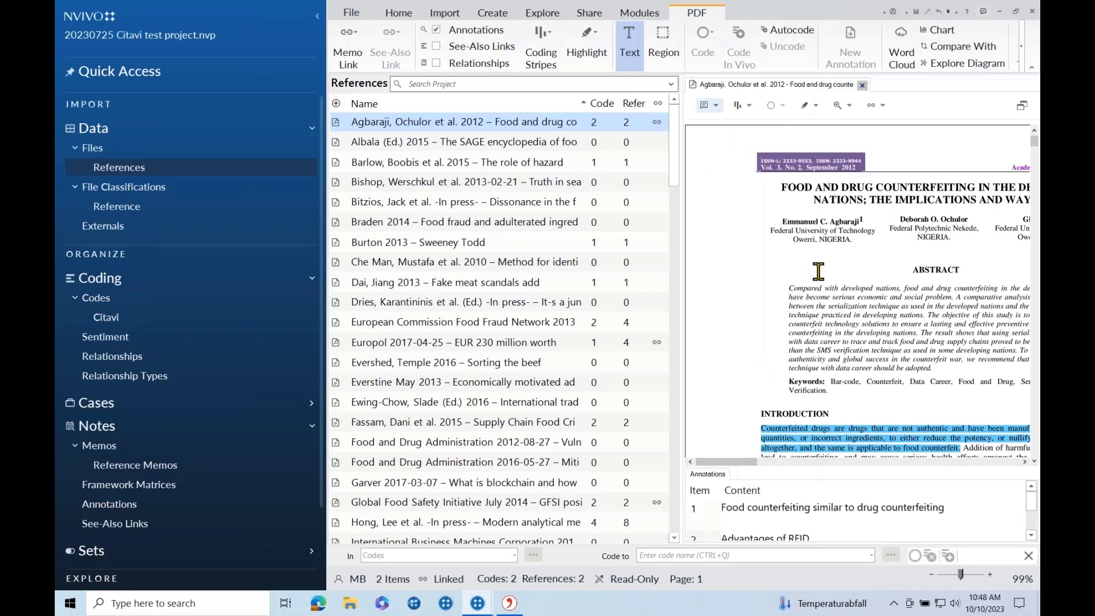
Hide the PDF's annotations and show coding stripes for all codes instead.
left_click(320, 22)
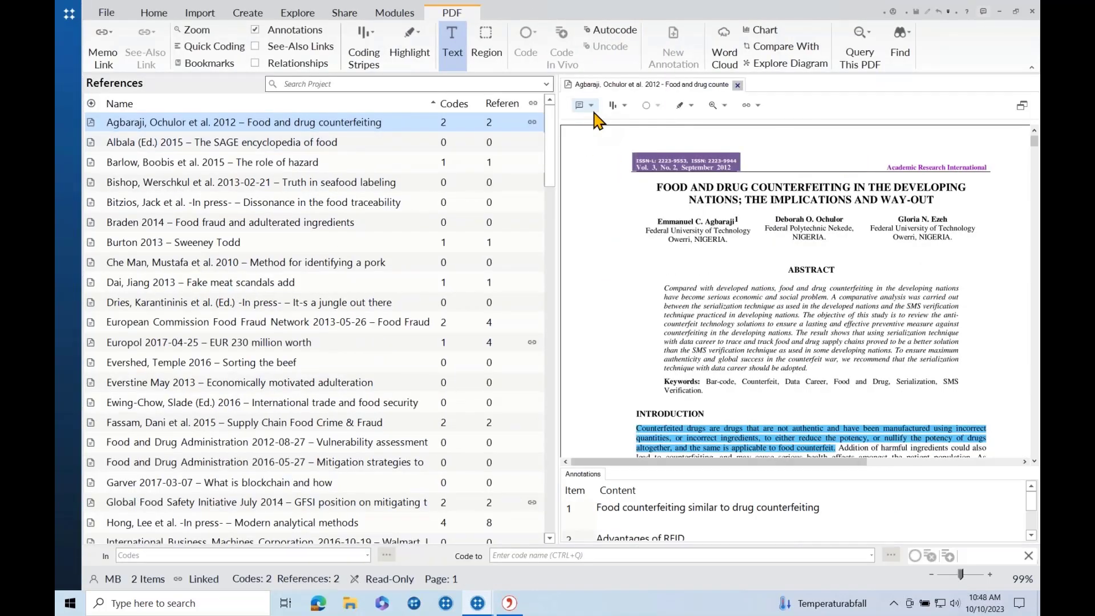
left_click(590, 105)
left_click(593, 127)
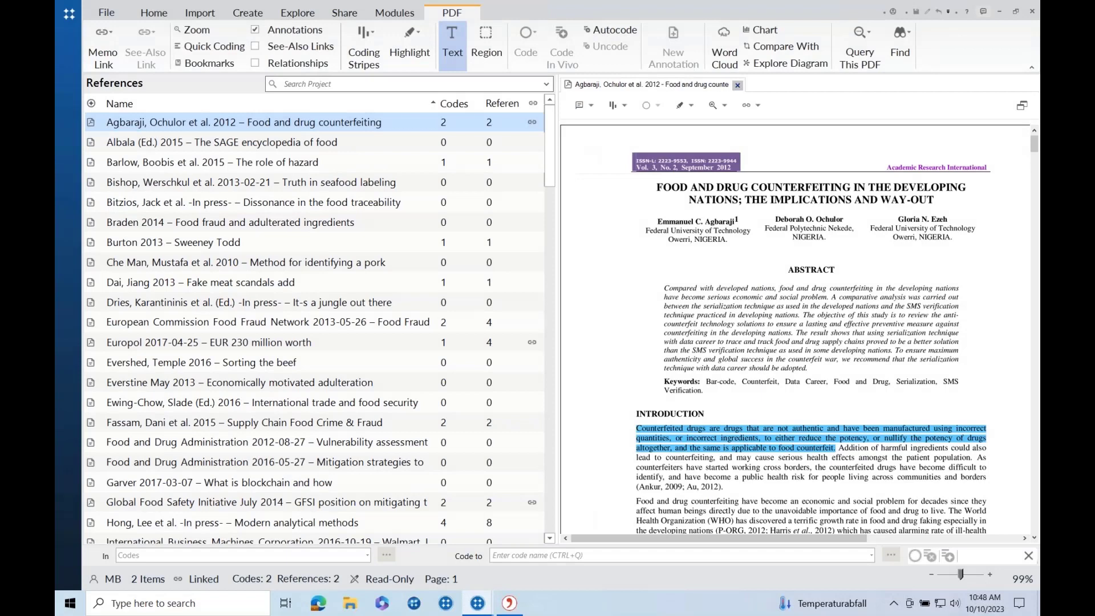
left_click(625, 106)
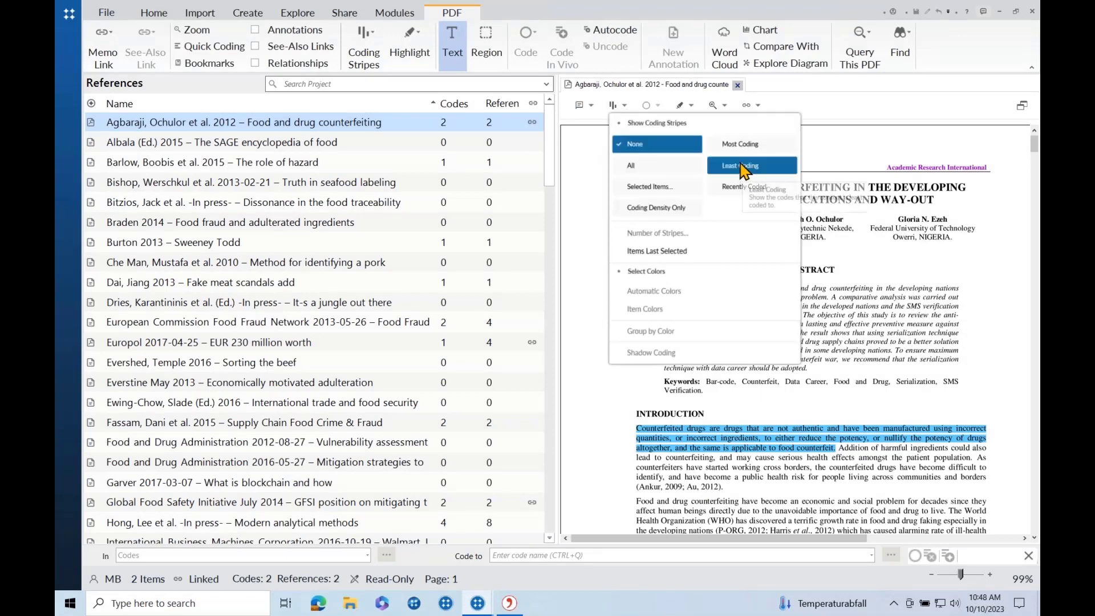
left_click(668, 169)
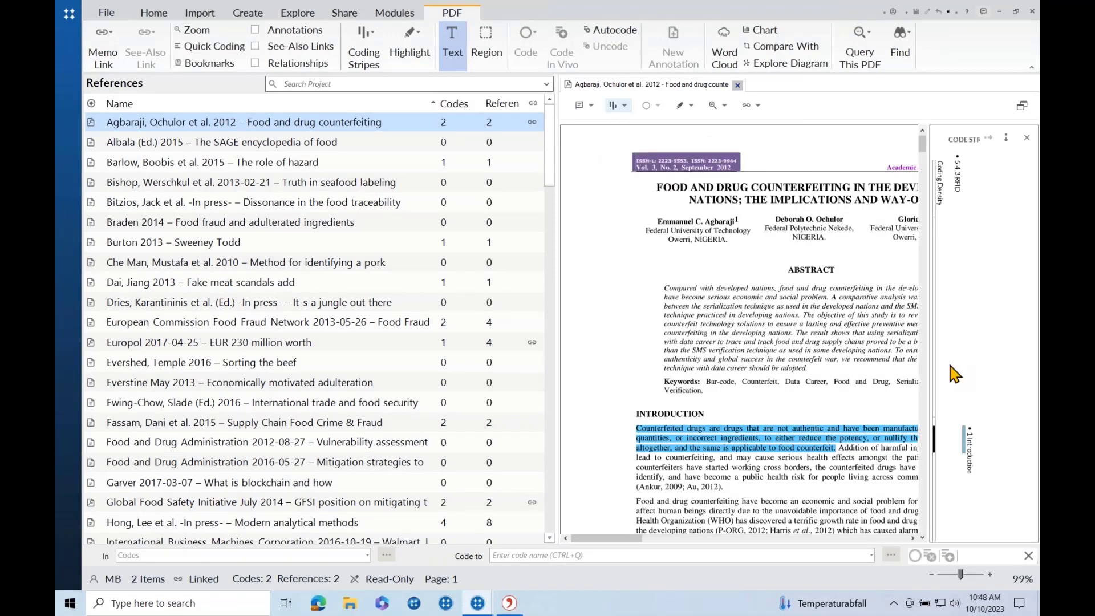
Scroll to the RFID passage coded '5.4.3 RFID' and restore the navigation pane.
mouse_move(967, 442)
scroll(869, 368, "down", 10)
scroll(869, 368, "up", 6)
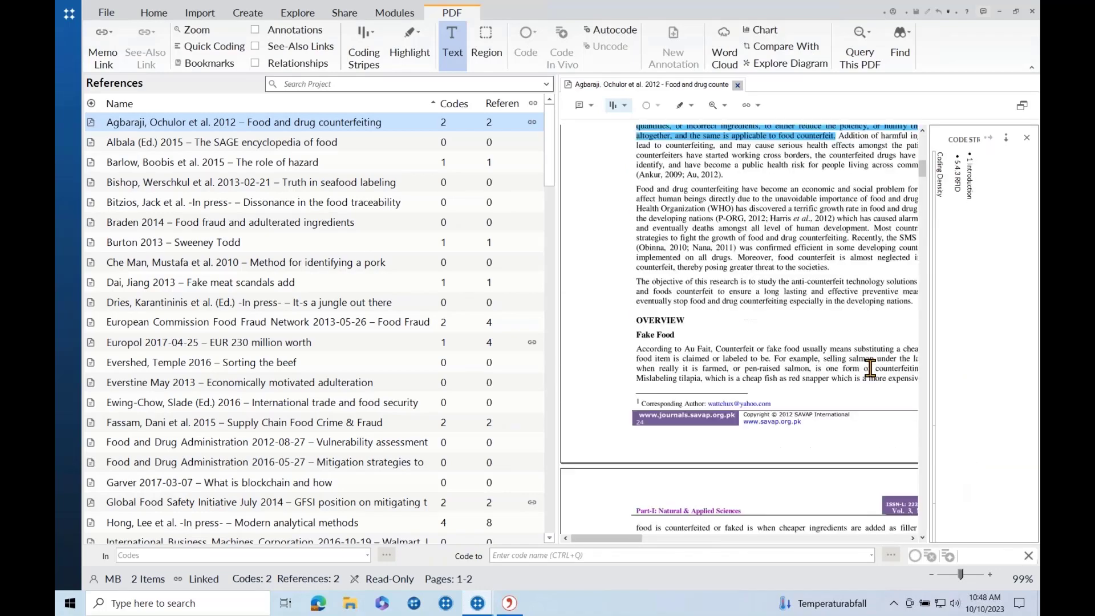
scroll(870, 368, "down", 10)
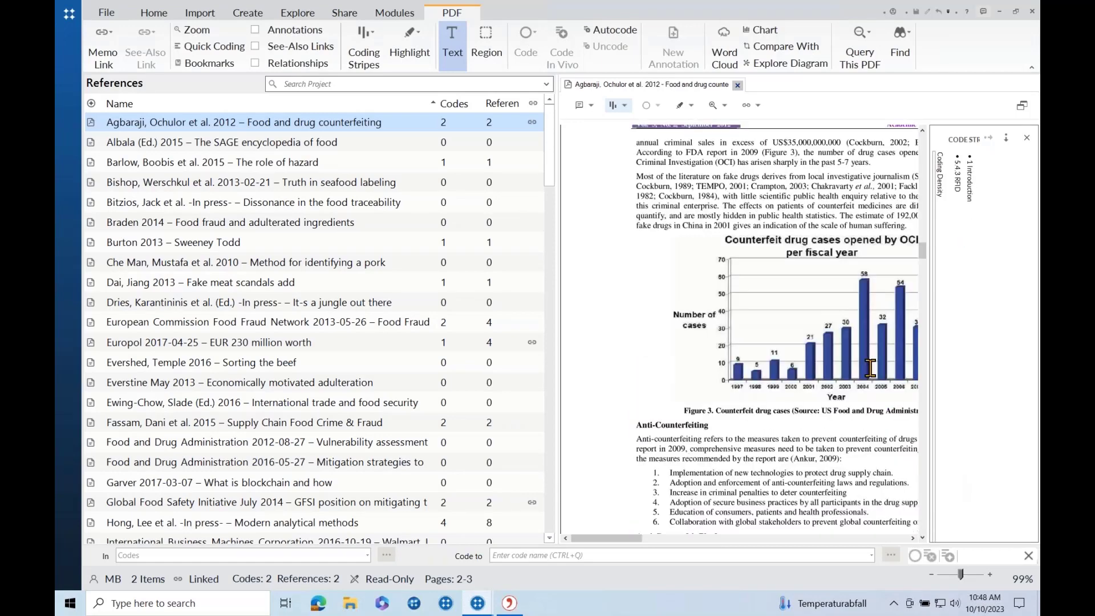
scroll(869, 368, "down", 10)
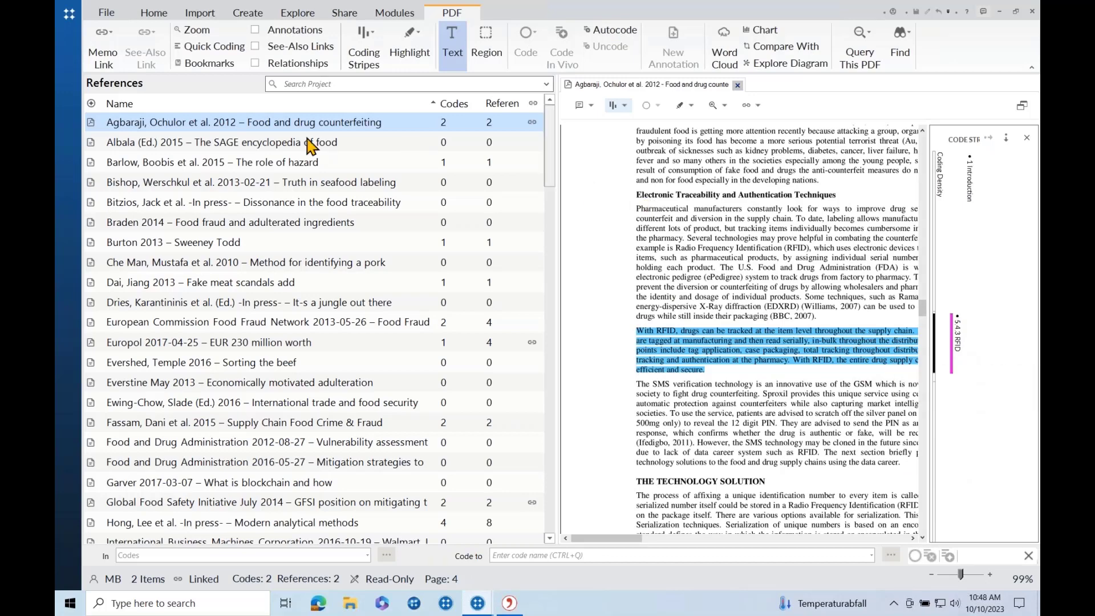
left_click(67, 71)
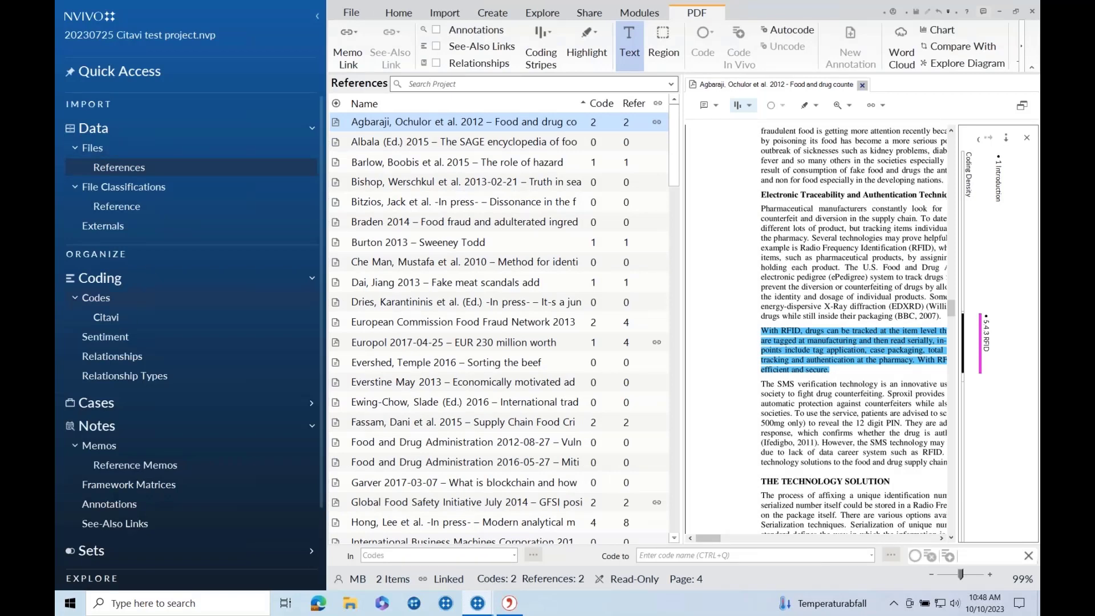
Expand the FOOD Demo cloud copy codes, then list the Reference classification's attributes like Author, Year, Title.
left_click(108, 318)
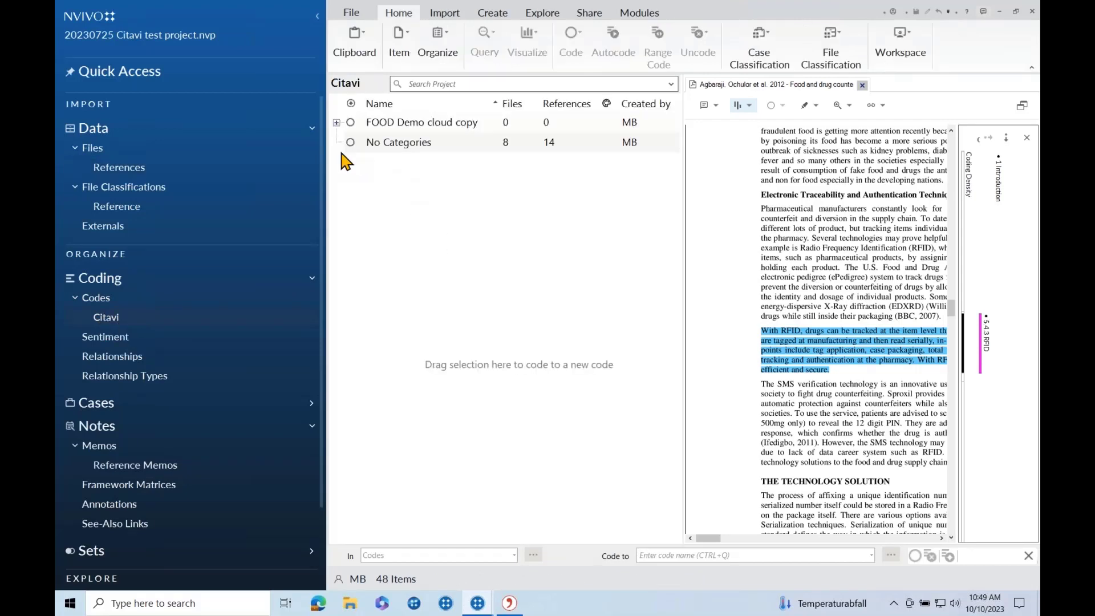
left_click(336, 123)
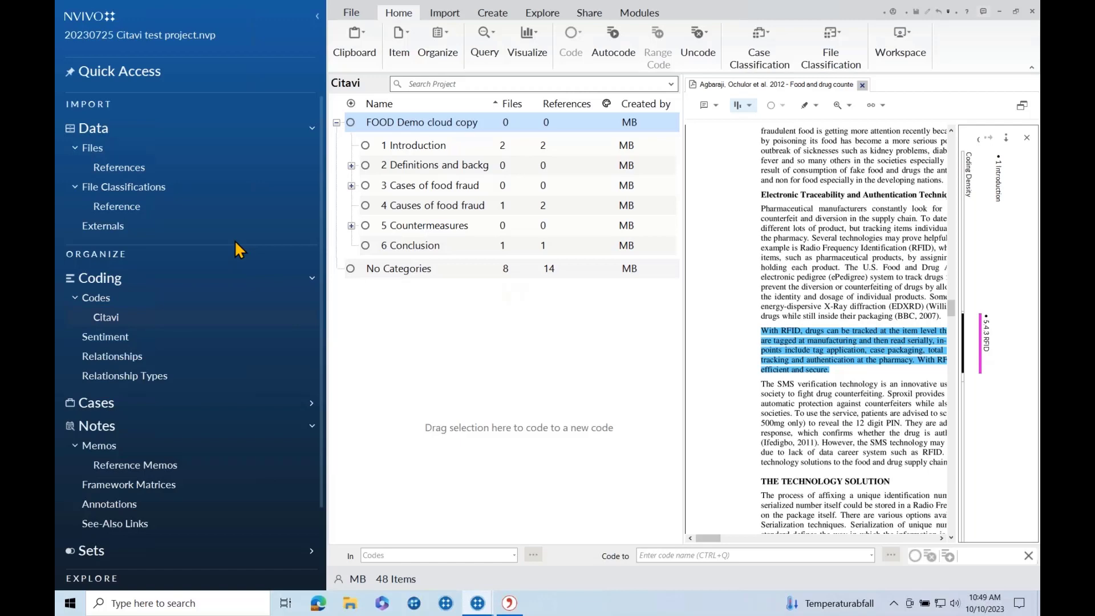
left_click(130, 208)
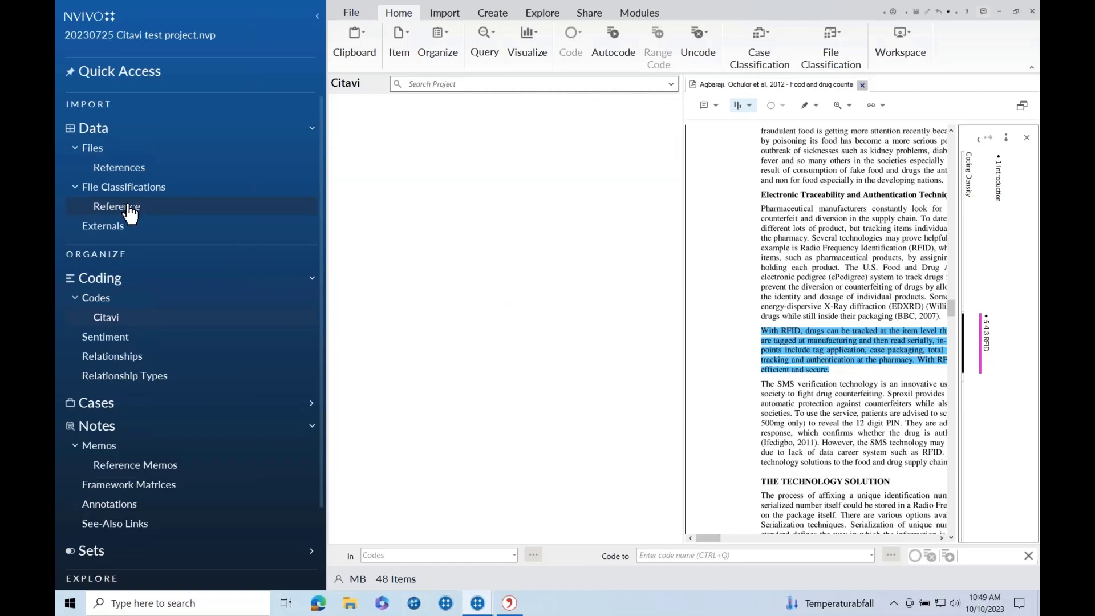
left_click(140, 188)
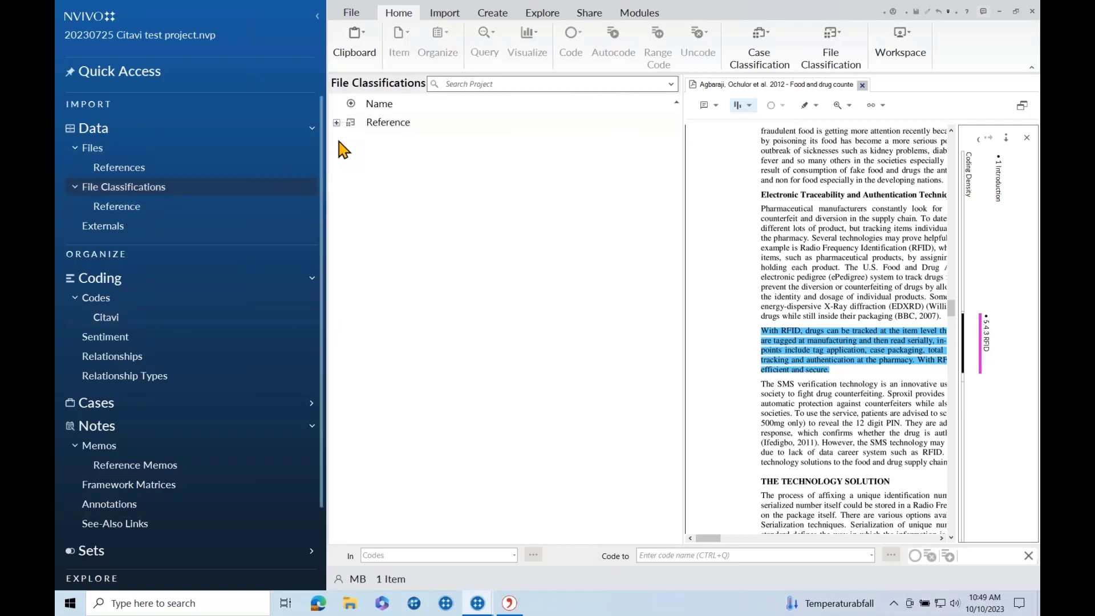
left_click(336, 122)
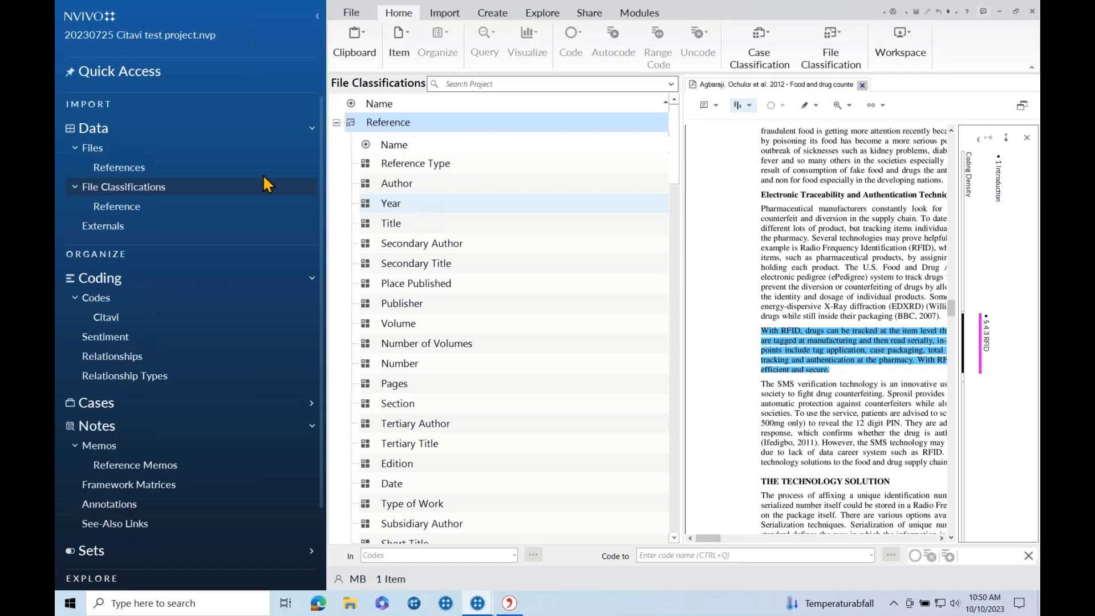
Return to the 60-item References list and bring up Visualize for the 2012 counterfeiting paper.
left_click(164, 170)
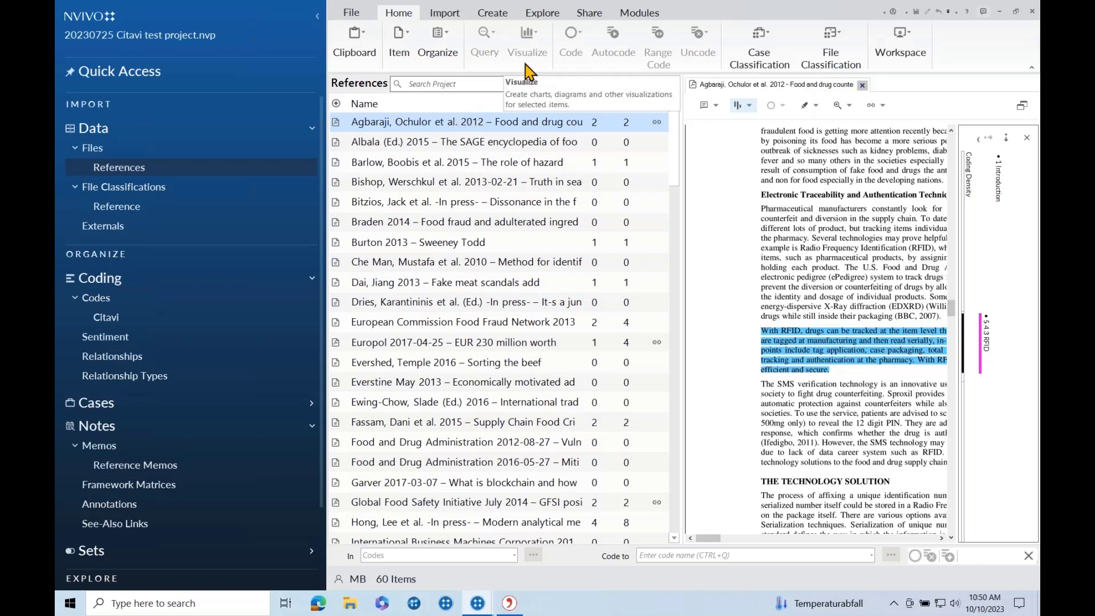
left_click(542, 14)
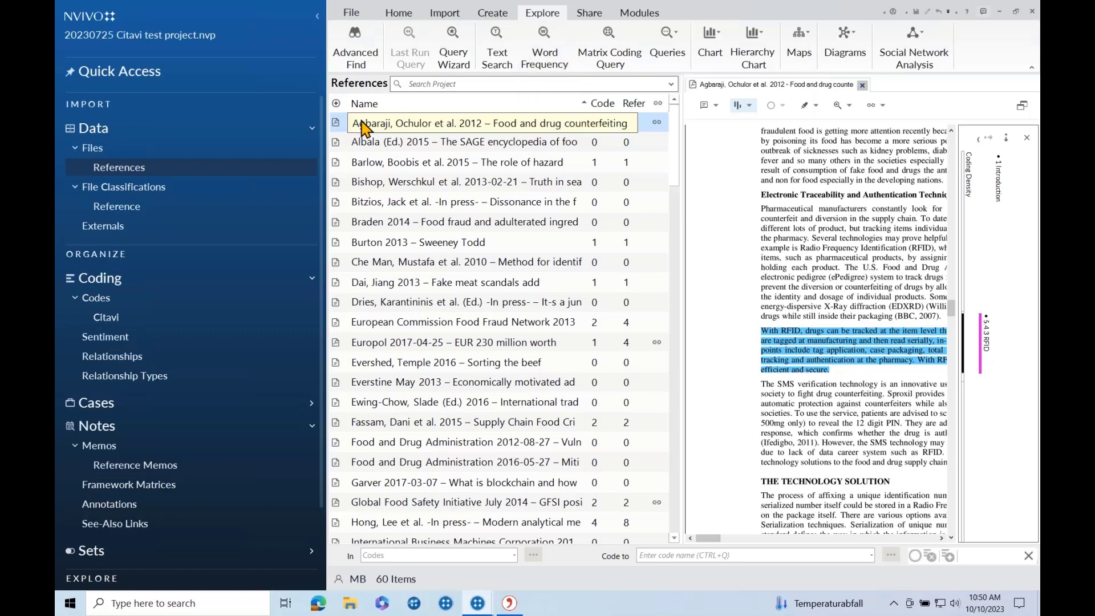
right_click(362, 128)
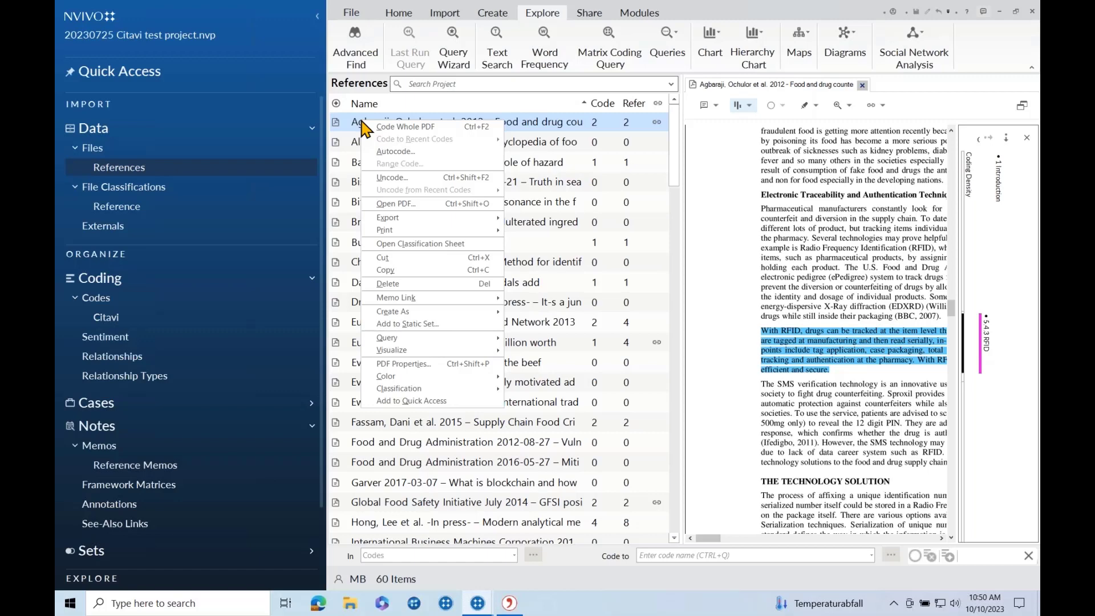
mouse_move(435, 349)
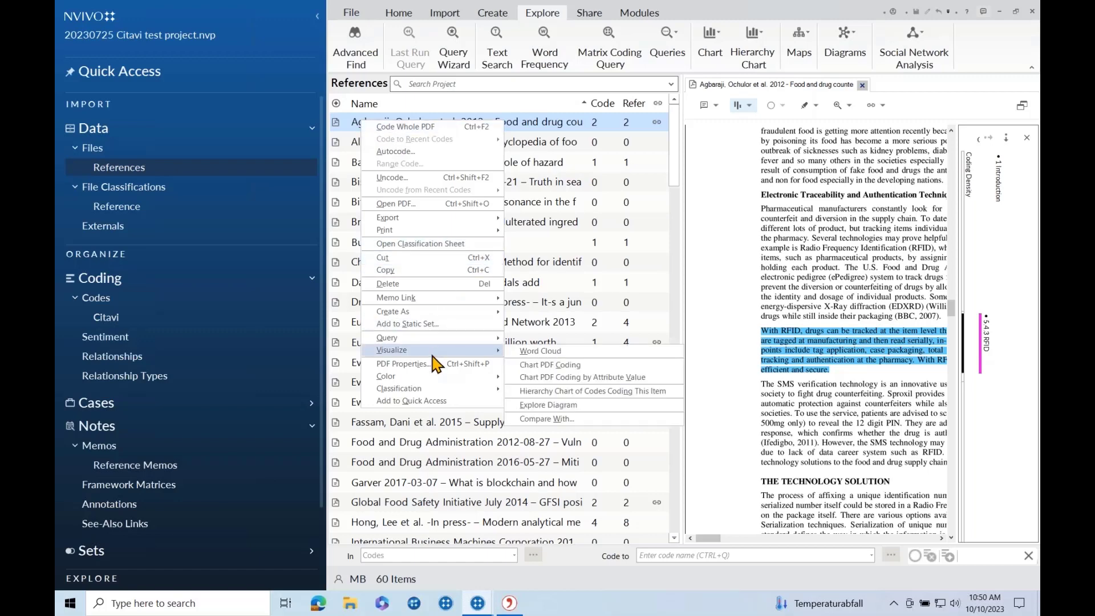
Create a word cloud of the counterfeiting paper, led by 'counterfeit' and 'drugs' at 41 each.
left_click(521, 351)
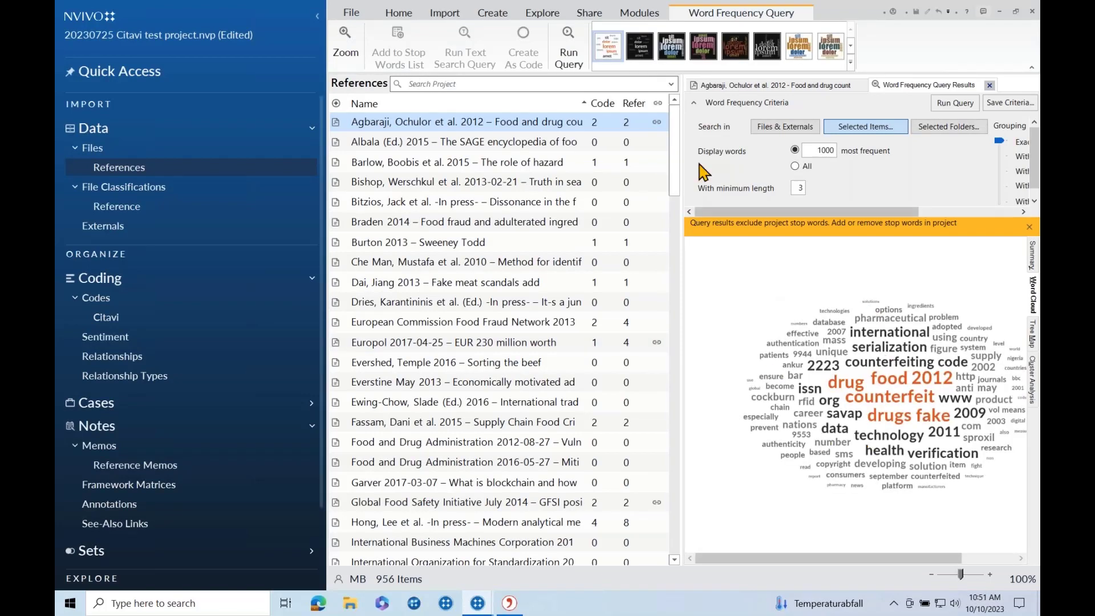
left_click(319, 17)
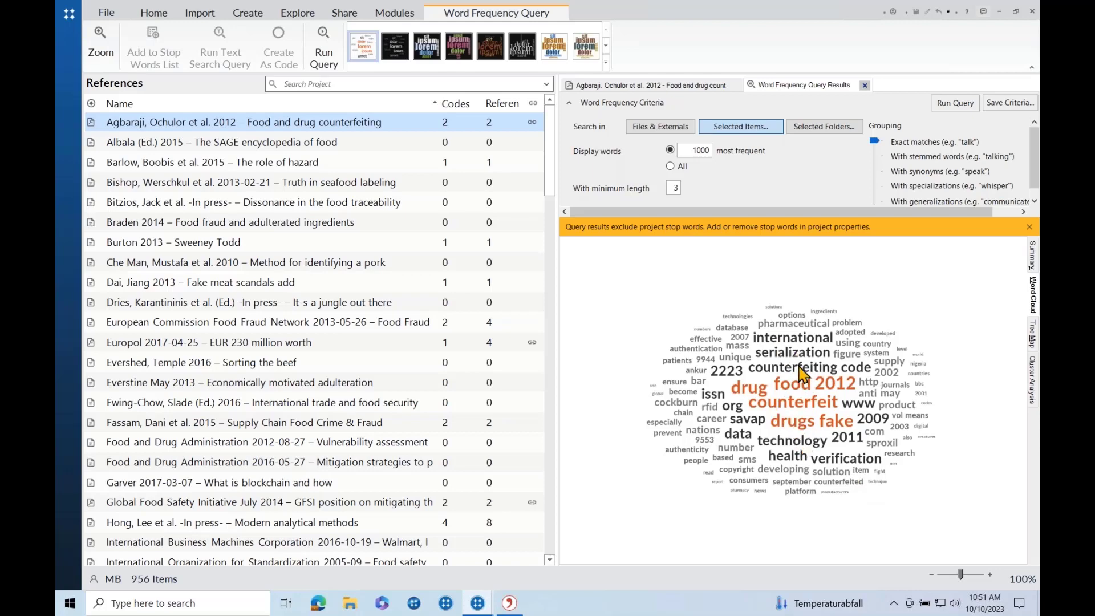
right_click(790, 431)
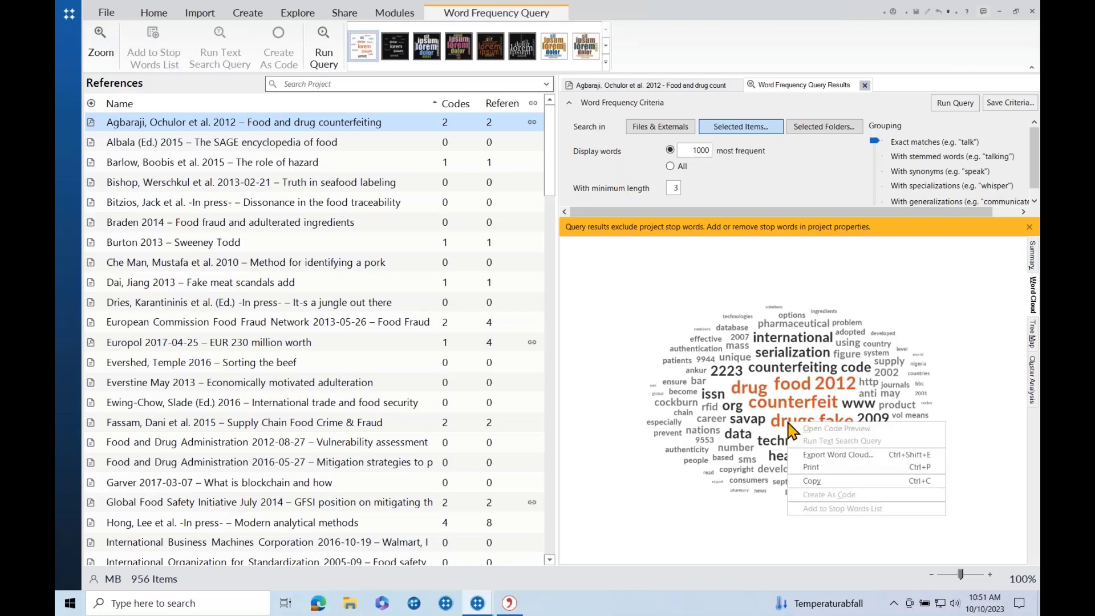
left_click(781, 423)
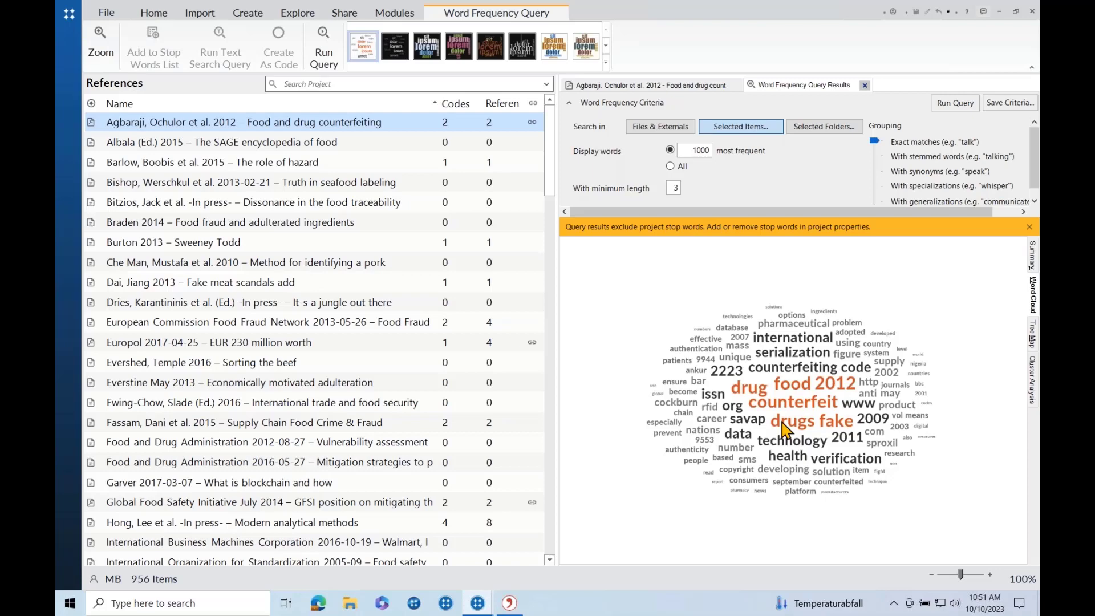
right_click(782, 423)
left_click(967, 375)
Preview all passages containing 'drugs', then go back to the word frequency summary list.
left_click(1033, 257)
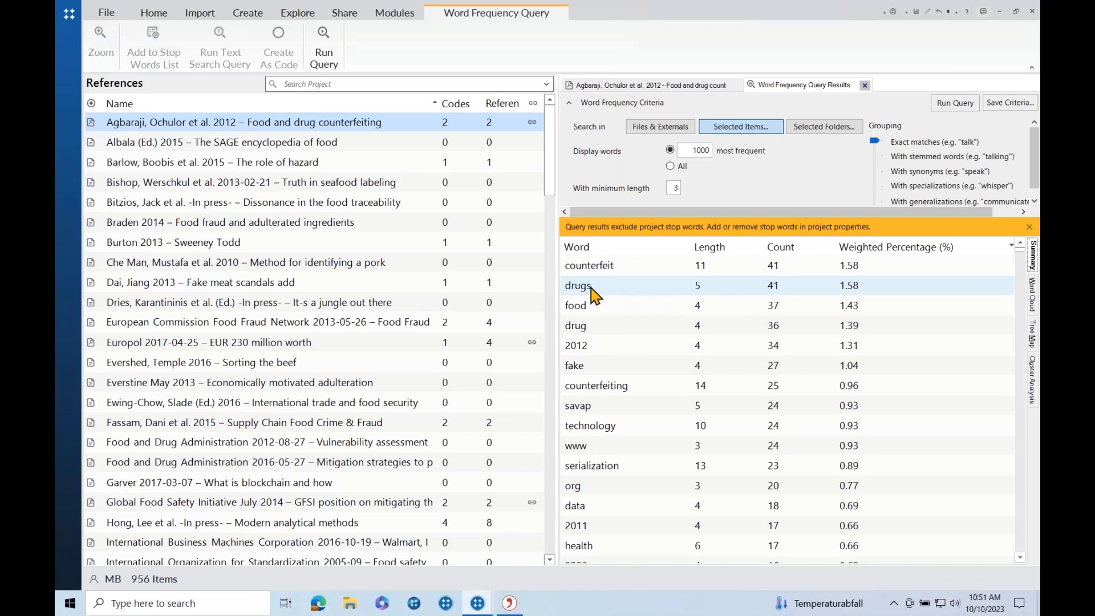
right_click(593, 293)
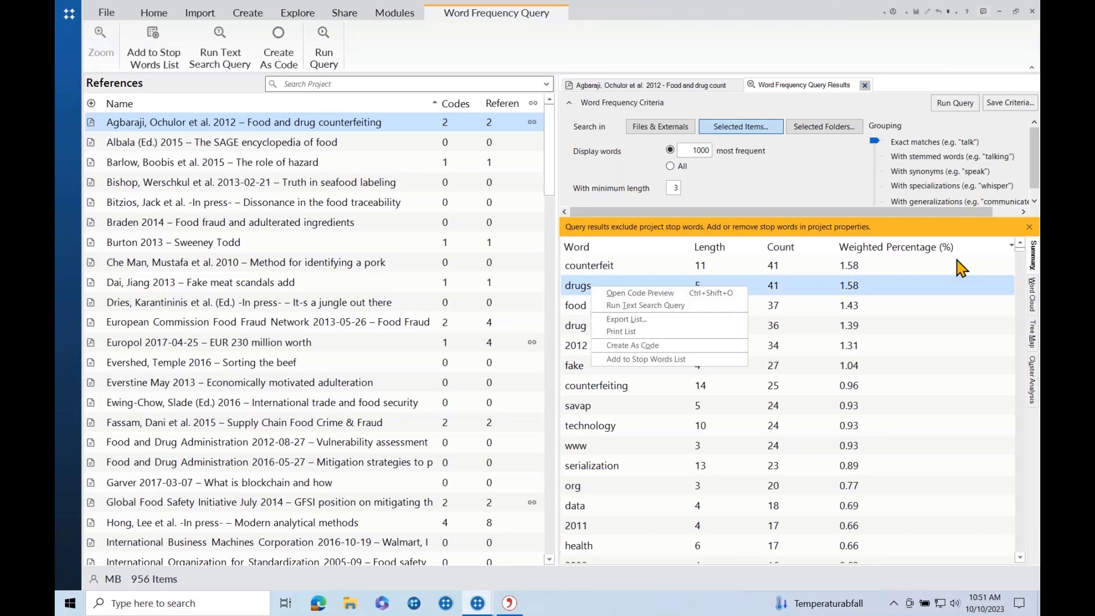
left_click(1034, 258)
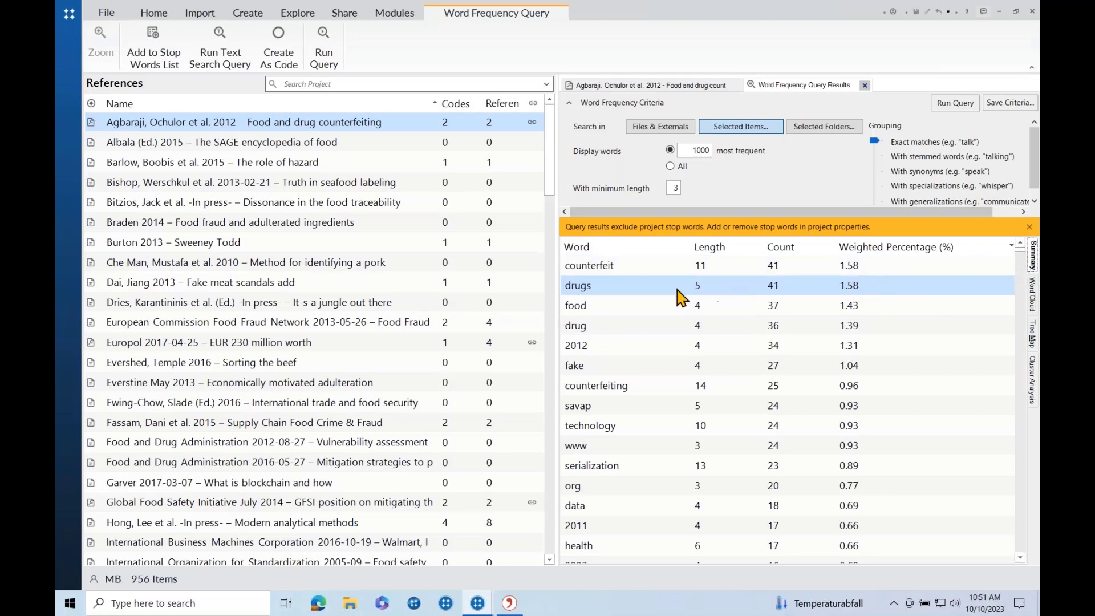
right_click(583, 292)
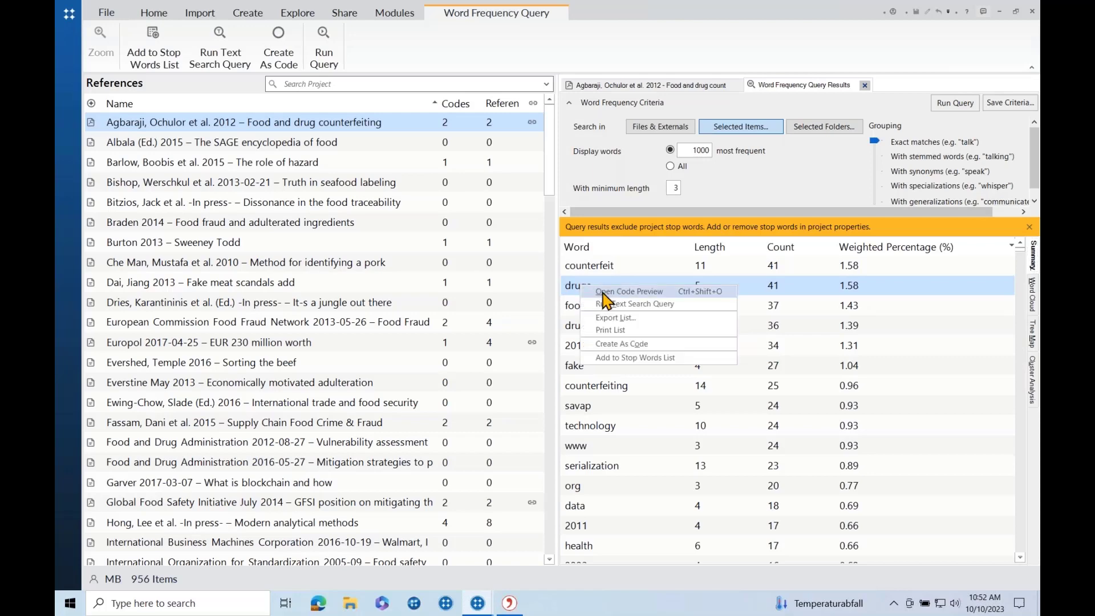
left_click(600, 292)
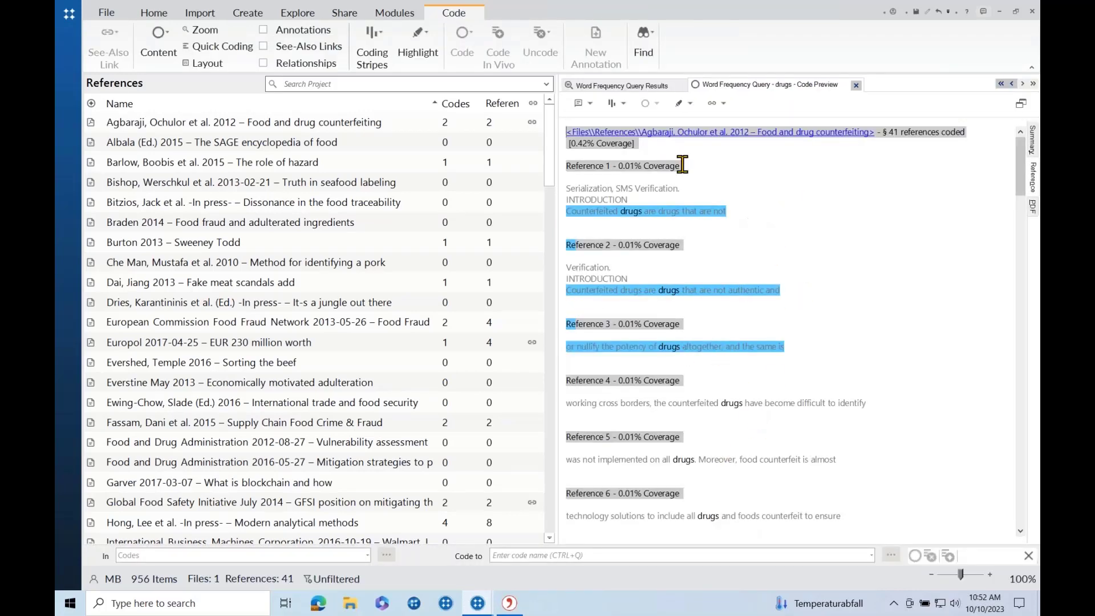
left_click(626, 87)
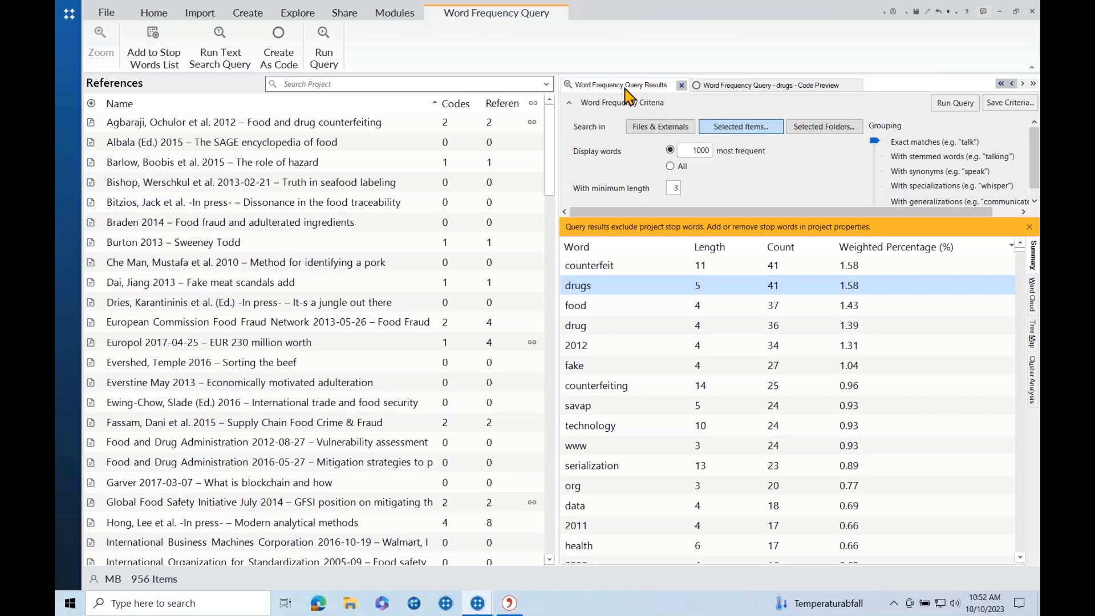
left_click(311, 17)
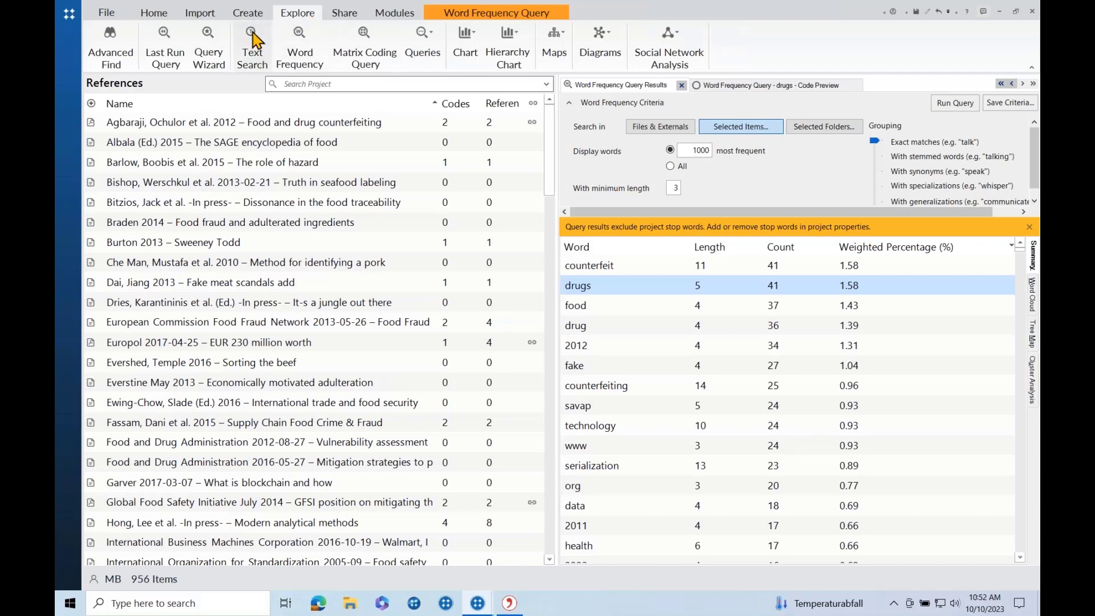
Run a text search for "food security", returning 10 references across 3 files.
left_click(252, 53)
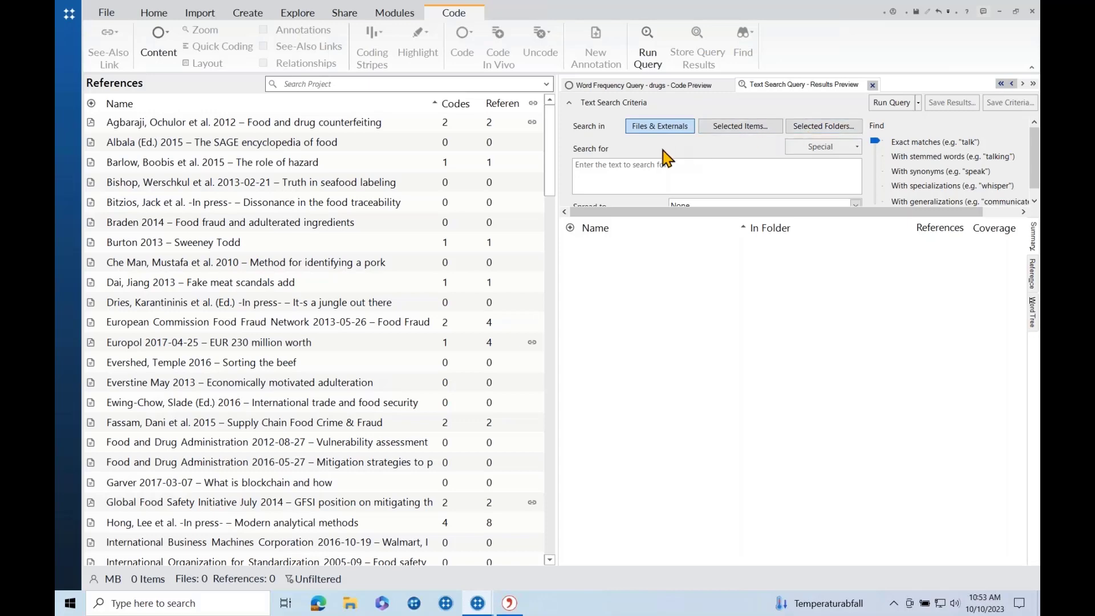
left_click(595, 166)
type("\"")
type("food")
type(" ser")
type("curity")
type("\"")
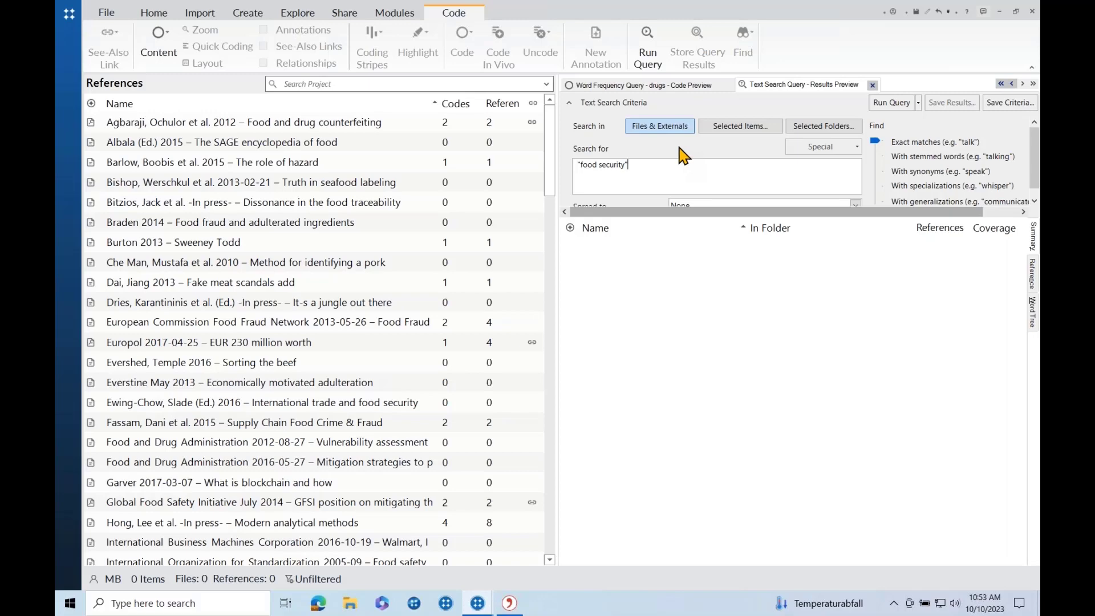
left_click(892, 104)
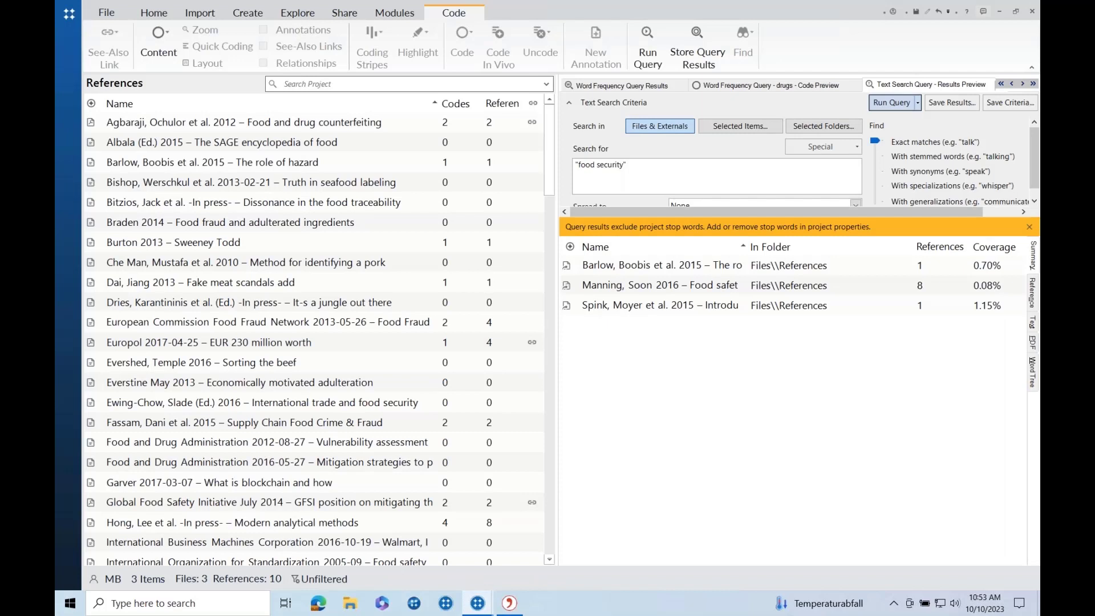
left_click(818, 265)
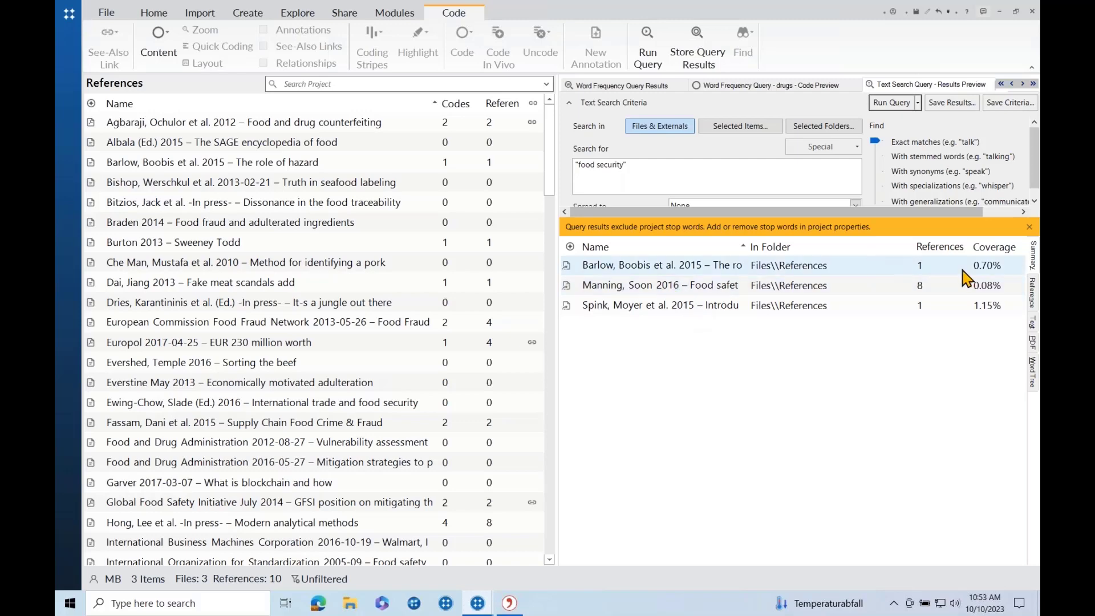
Display the food security matches as a word tree and trace the 'and affordability of food' branch.
left_click(1031, 294)
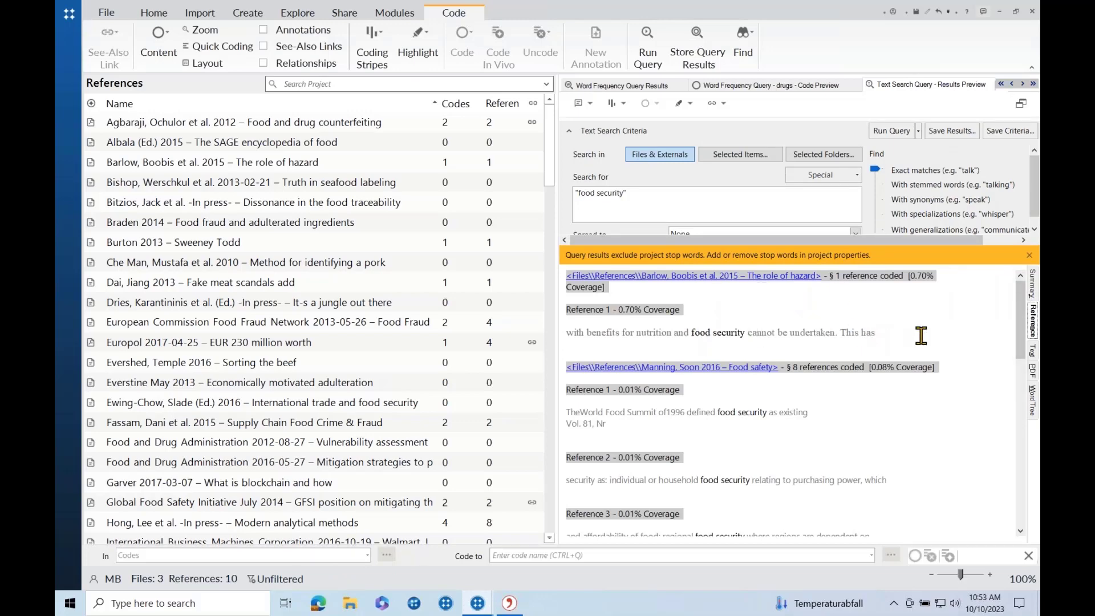
scroll(947, 362, "down", 3)
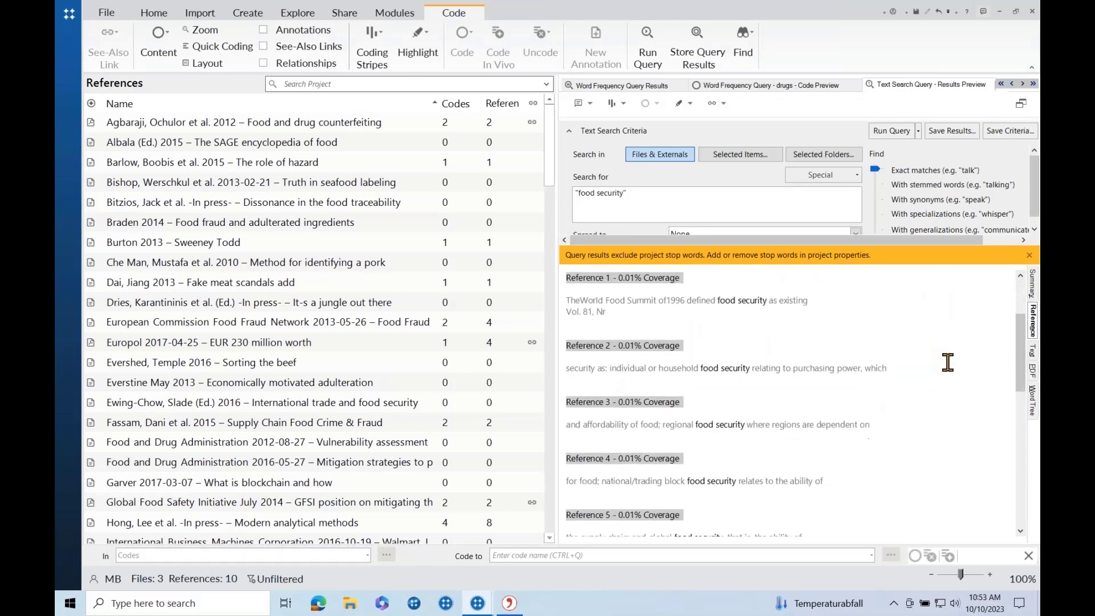
left_click(1031, 400)
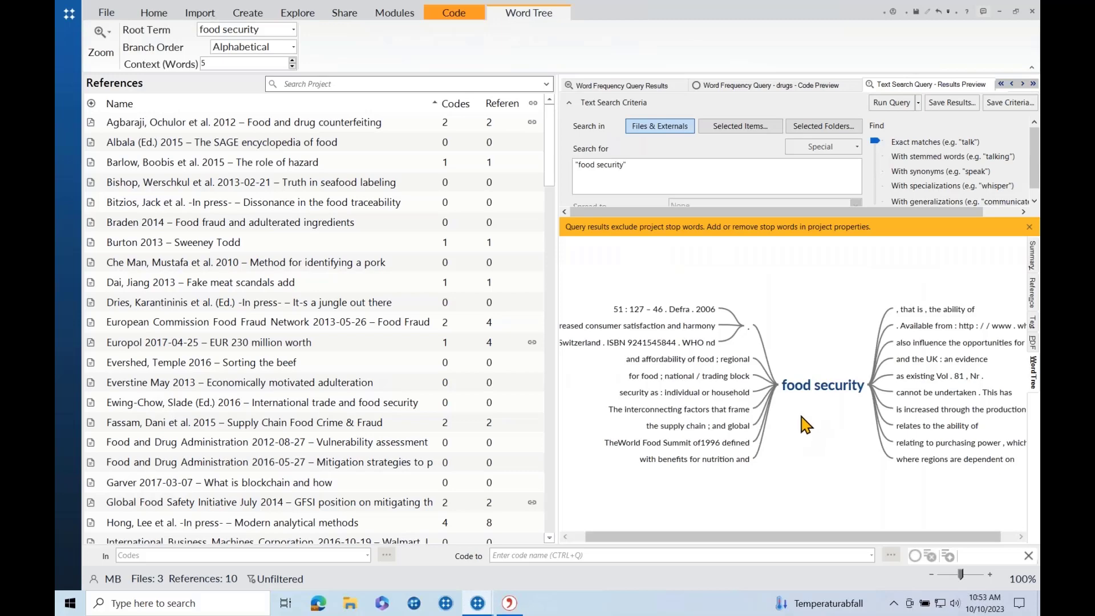
left_click(820, 390)
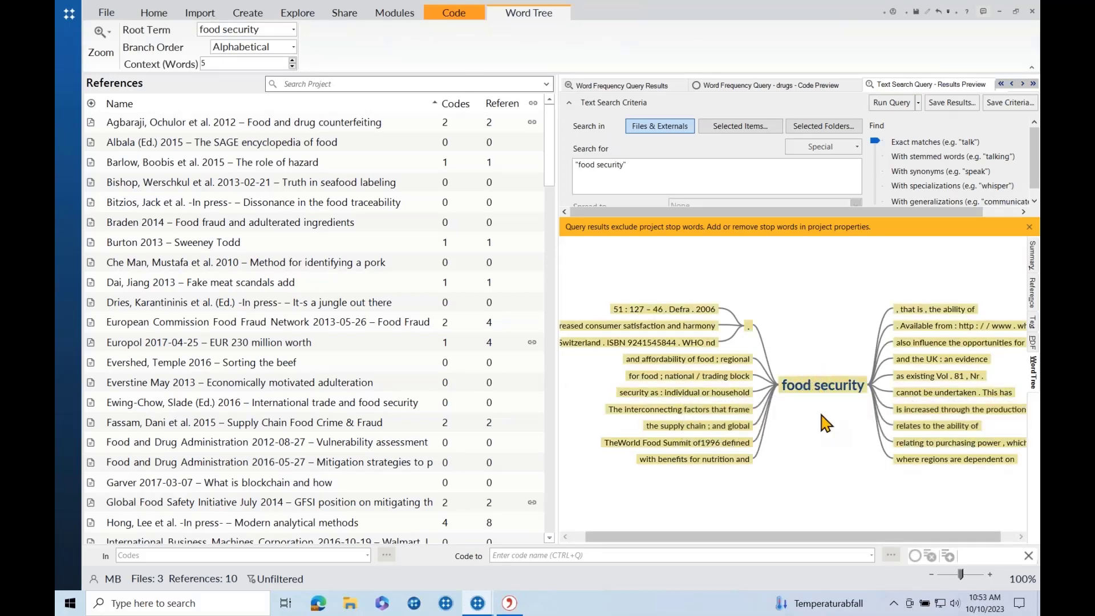
left_click(821, 415)
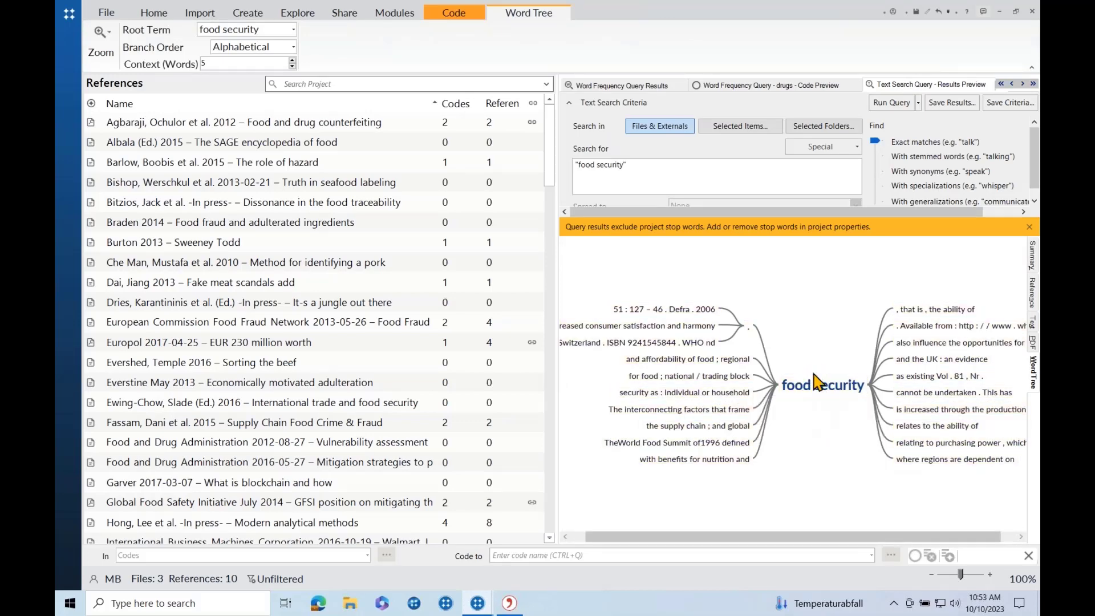
left_click(698, 362)
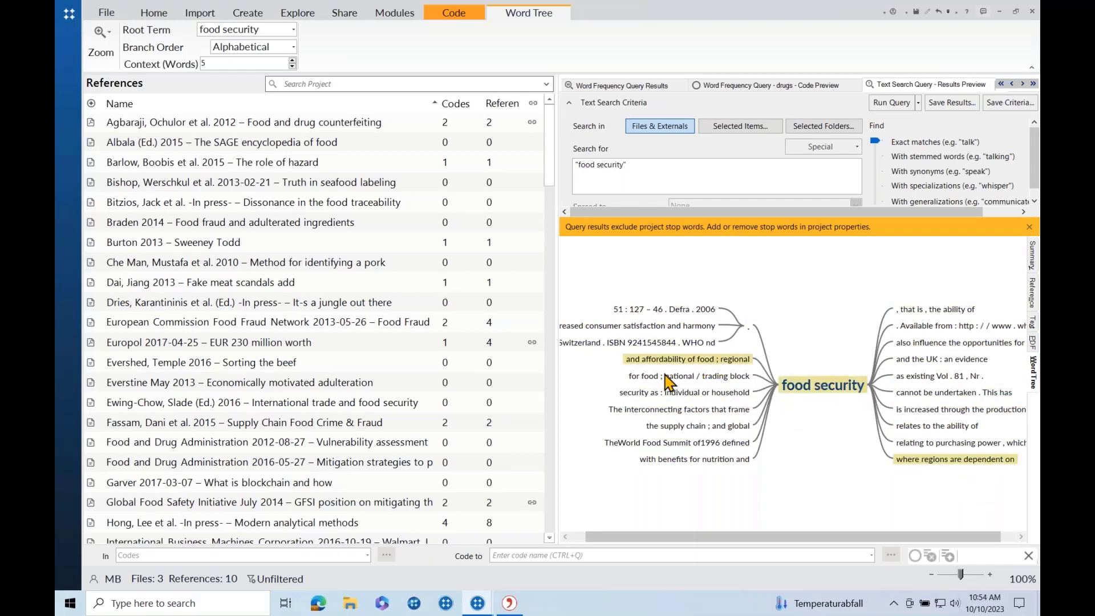
left_click(804, 436)
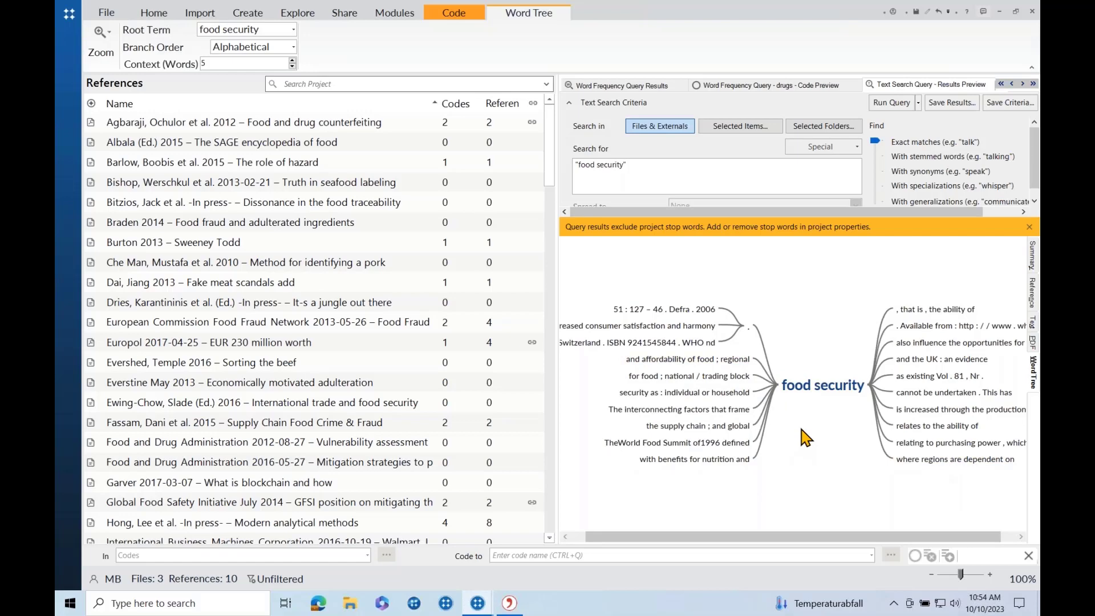
Start exporting the word tree as a JPEG image, then cancel the export.
right_click(801, 429)
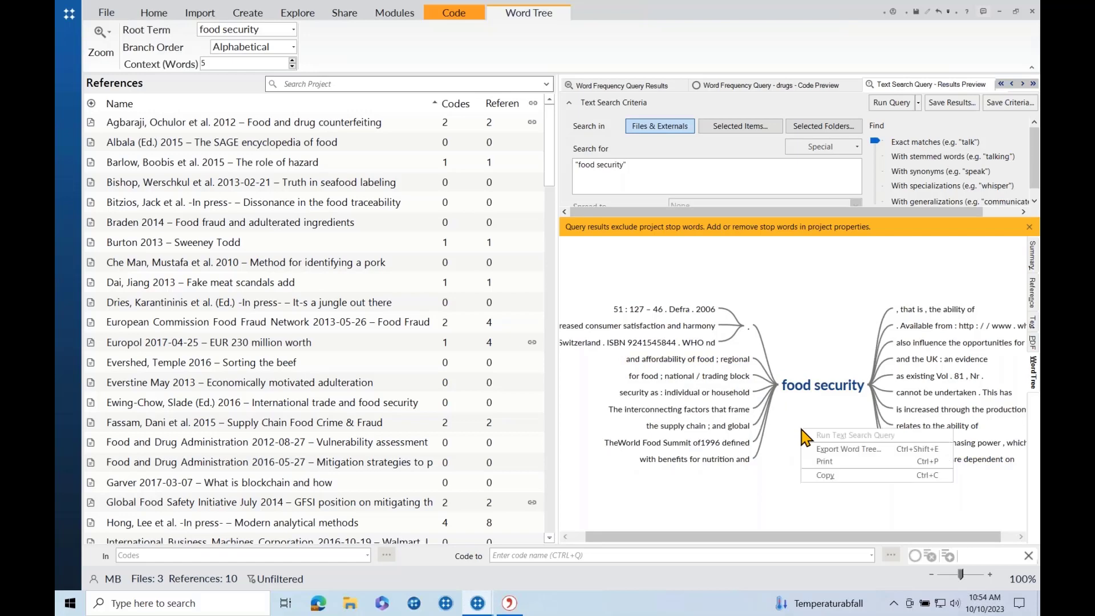
left_click(856, 449)
left_click(535, 257)
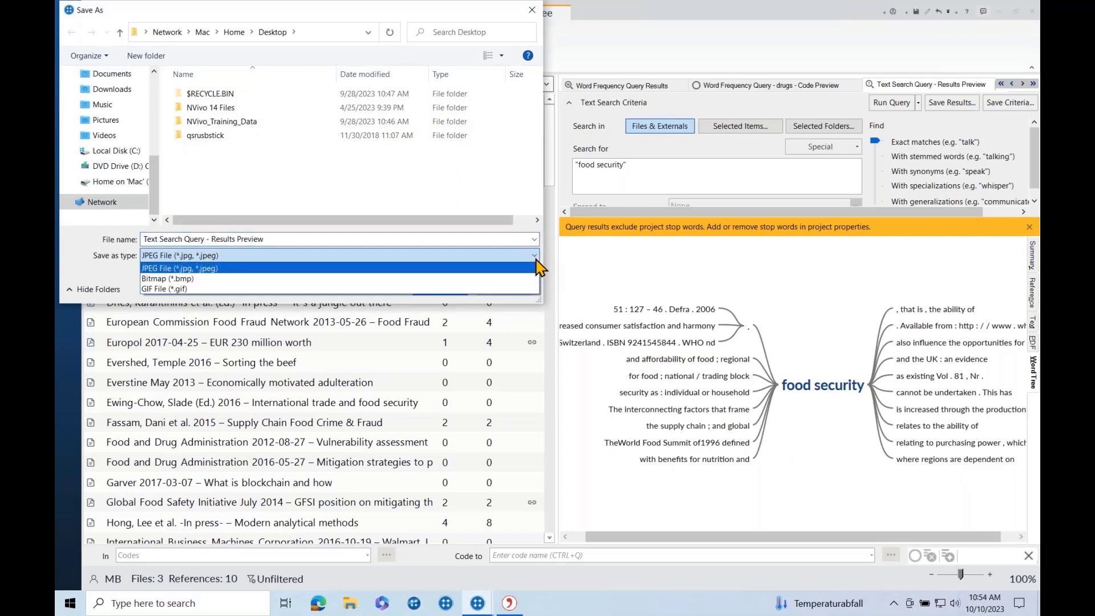
left_click(532, 11)
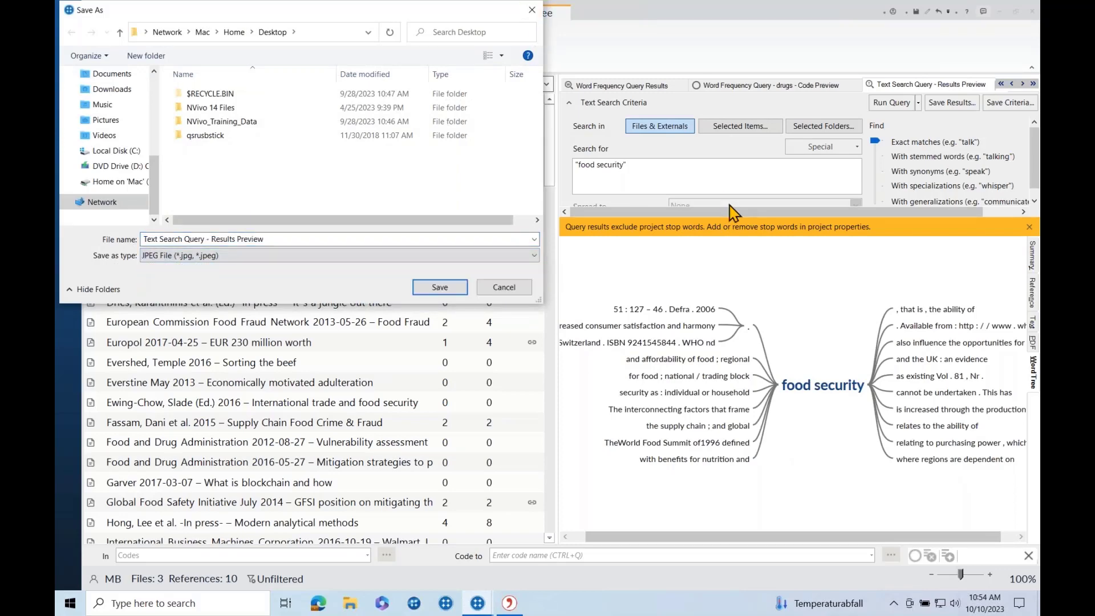
left_click(531, 10)
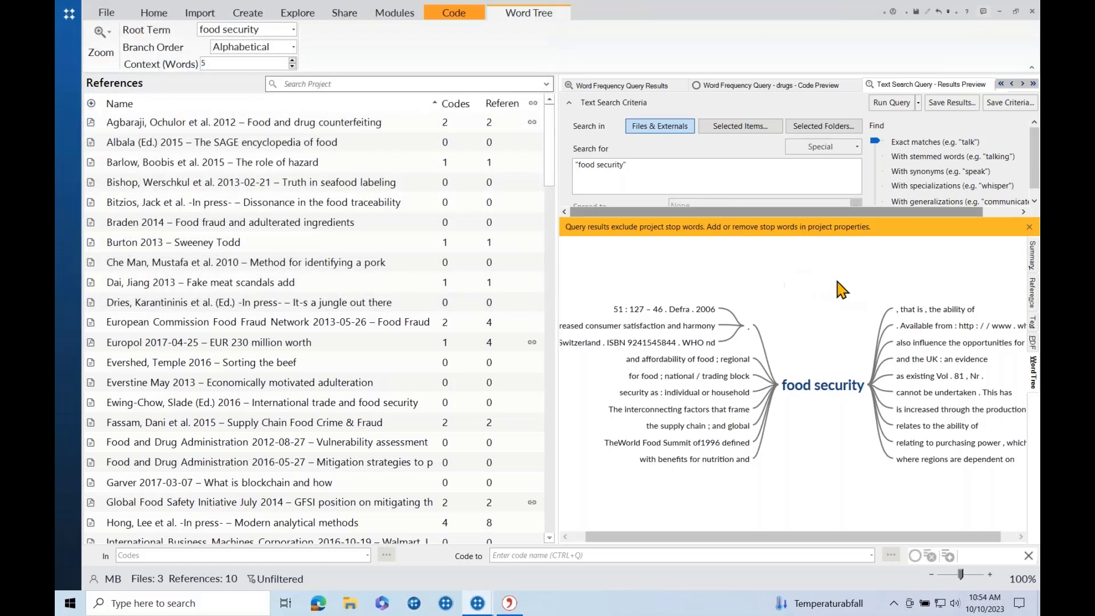
Open the Manning, Soon 2016 food safety PDF from a matched passage and scroll through its highlighted 'food security' hits.
left_click(1033, 293)
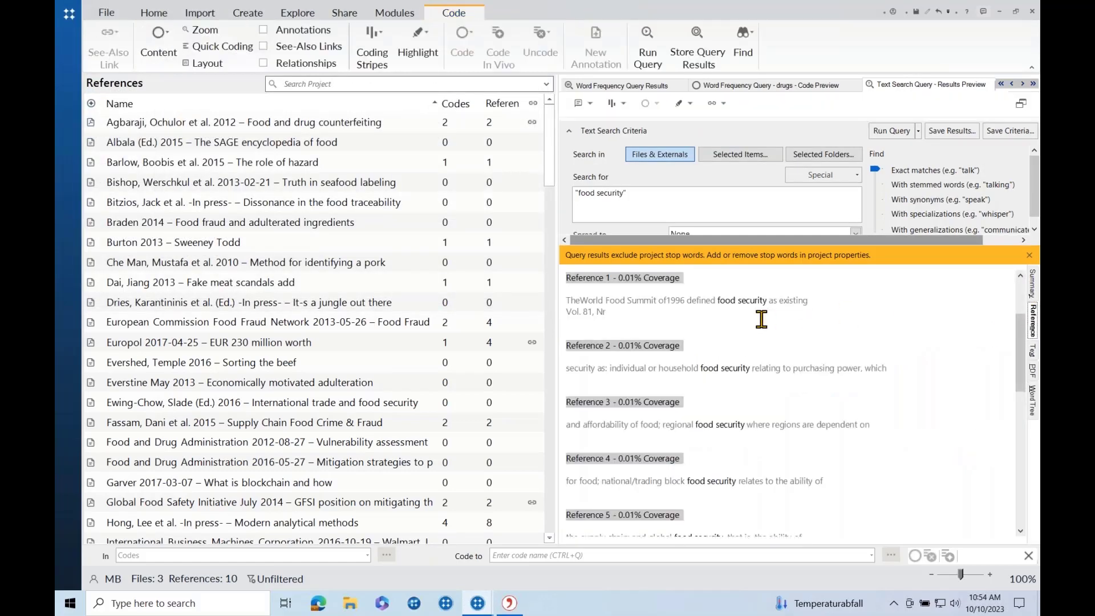
scroll(761, 318, "up", 3)
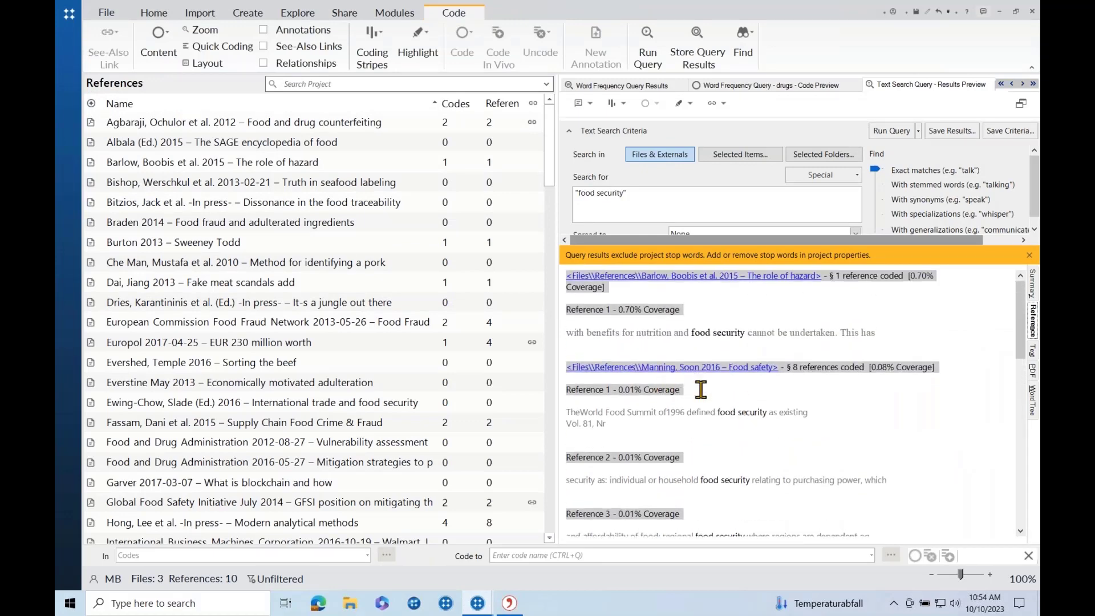
right_click(744, 413)
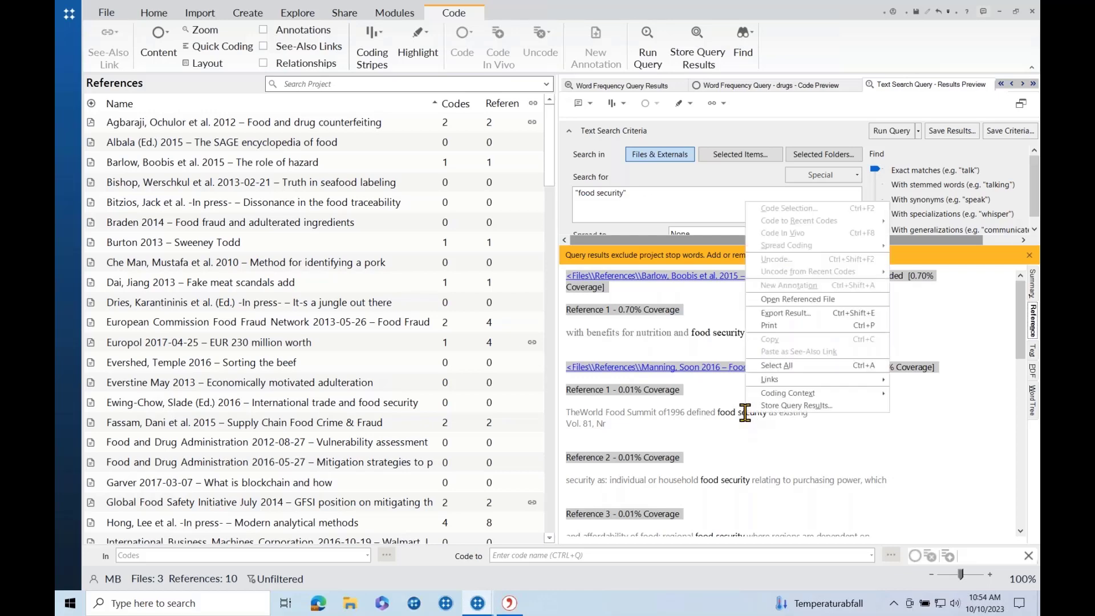
left_click(783, 304)
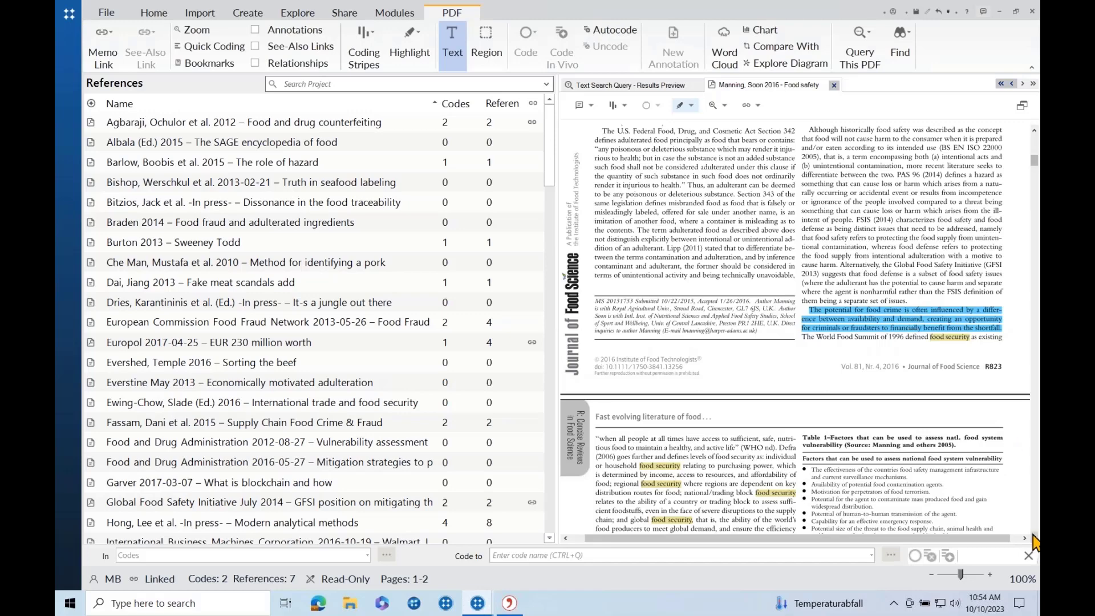
scroll(1005, 314, "down", 3)
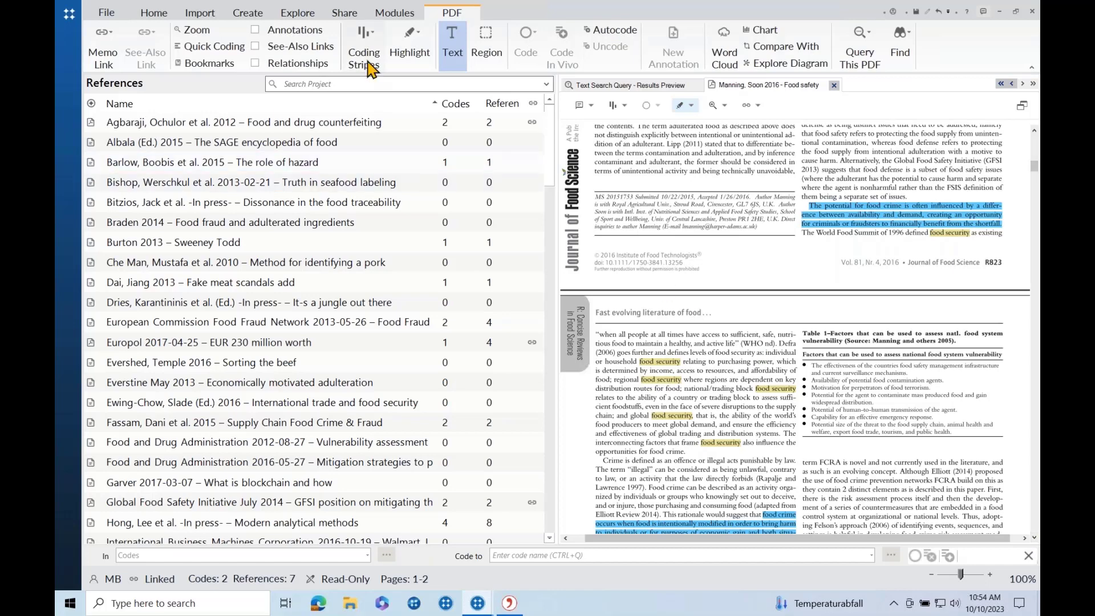
left_click(297, 13)
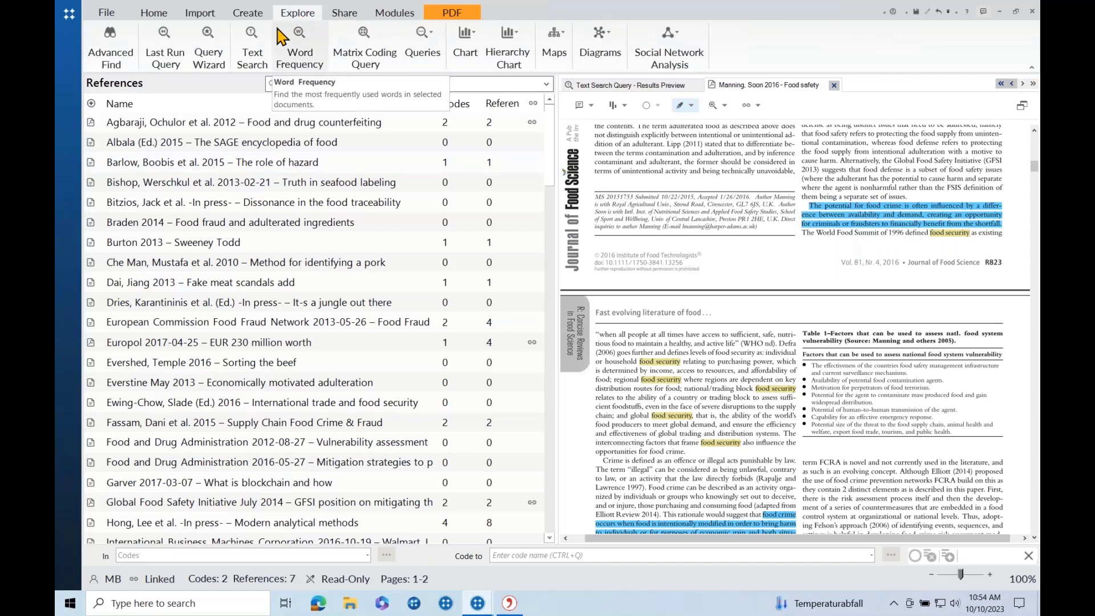
Start autocoding the 2012 Agbaraji 'Food and drug counterfeiting' reference to open the Autocode Wizard.
left_click(68, 89)
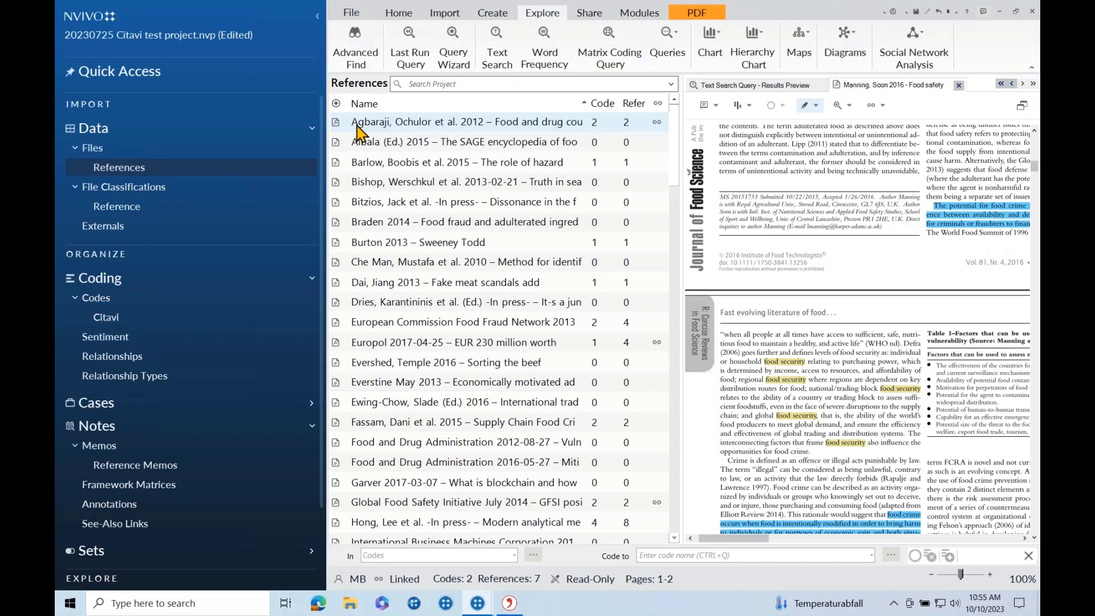
right_click(359, 133)
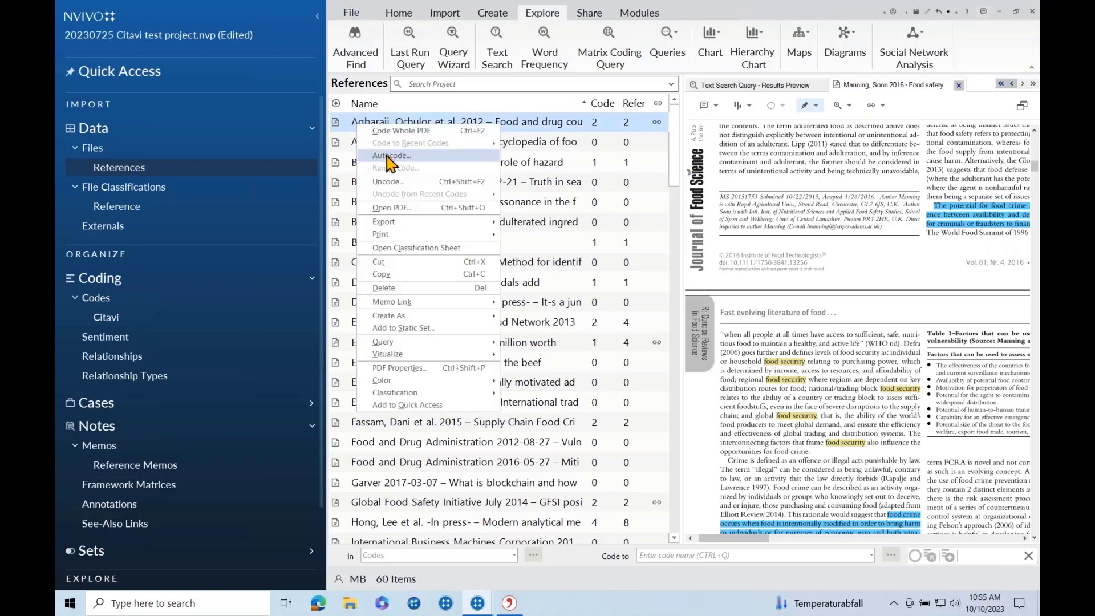
left_click(390, 156)
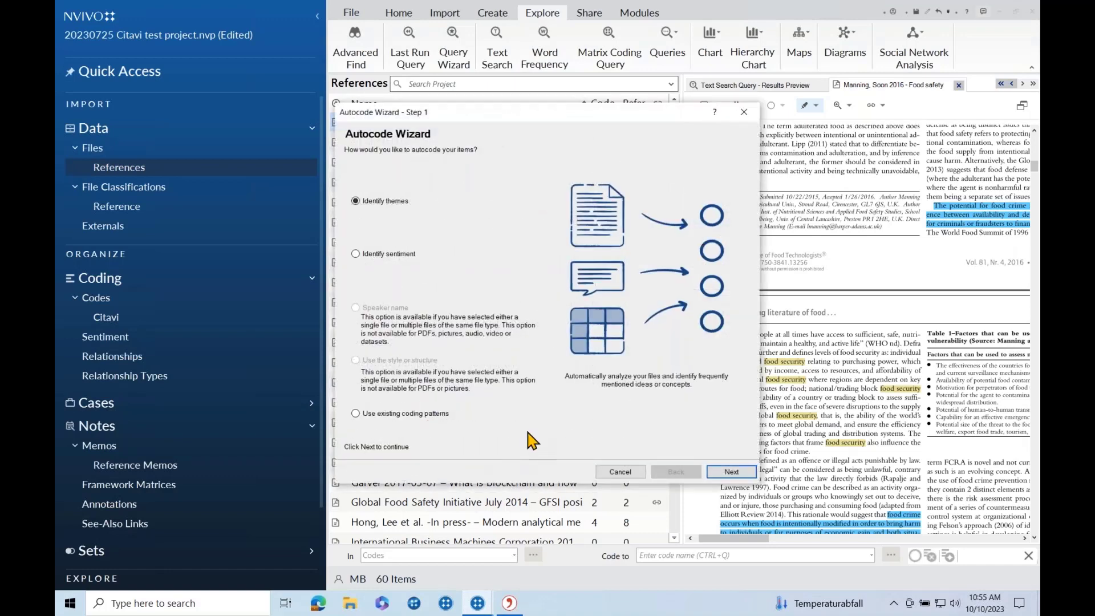